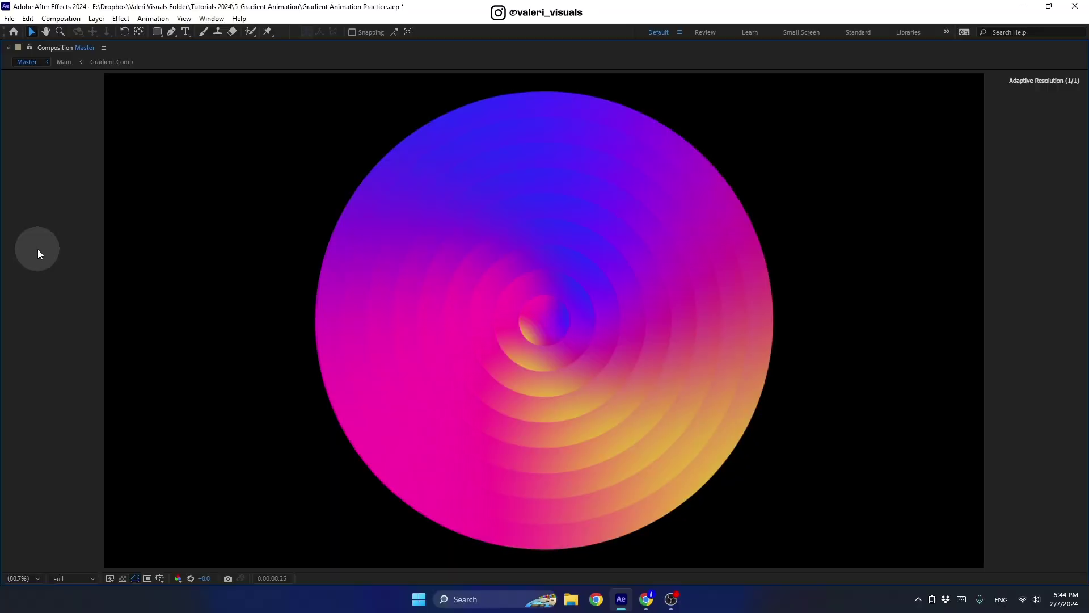
Preview the finished Master animation, and open its nested Main composition down to the Gradient Comp
key("space")
key("space")
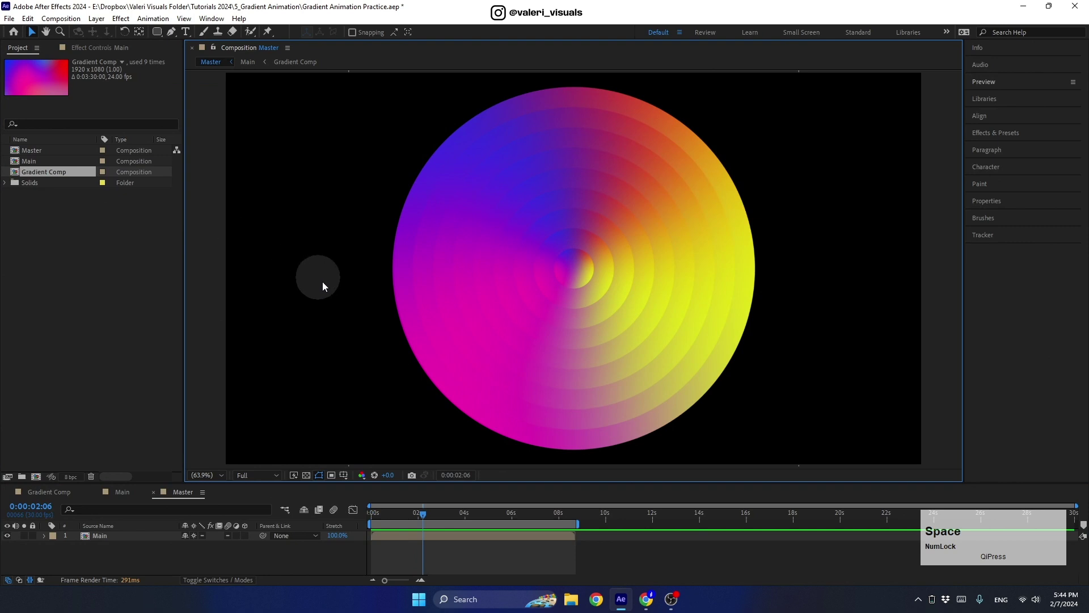
double_click(135, 534)
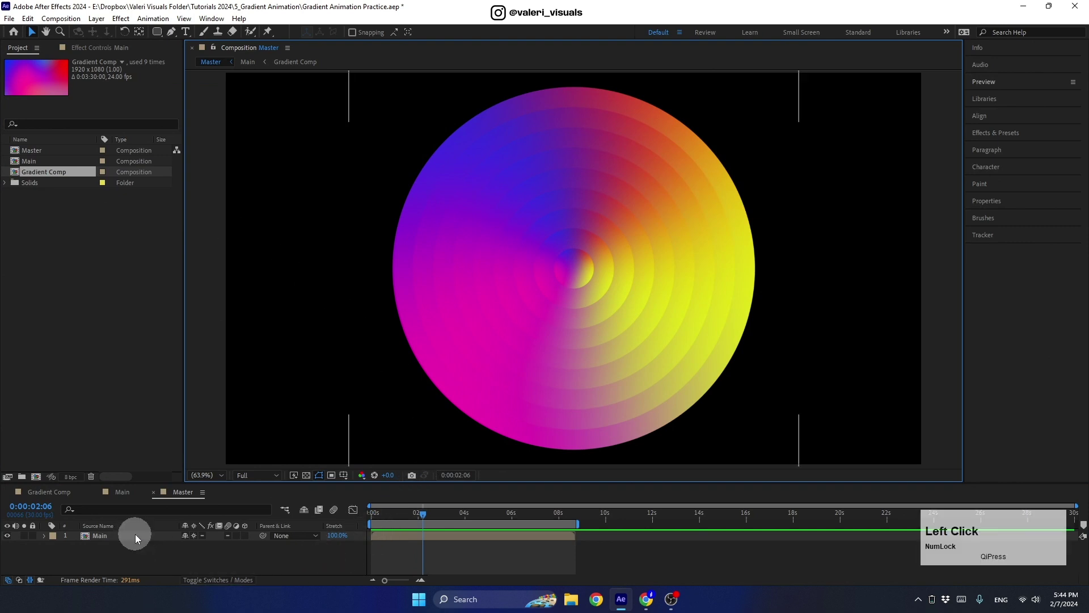
double_click(114, 535)
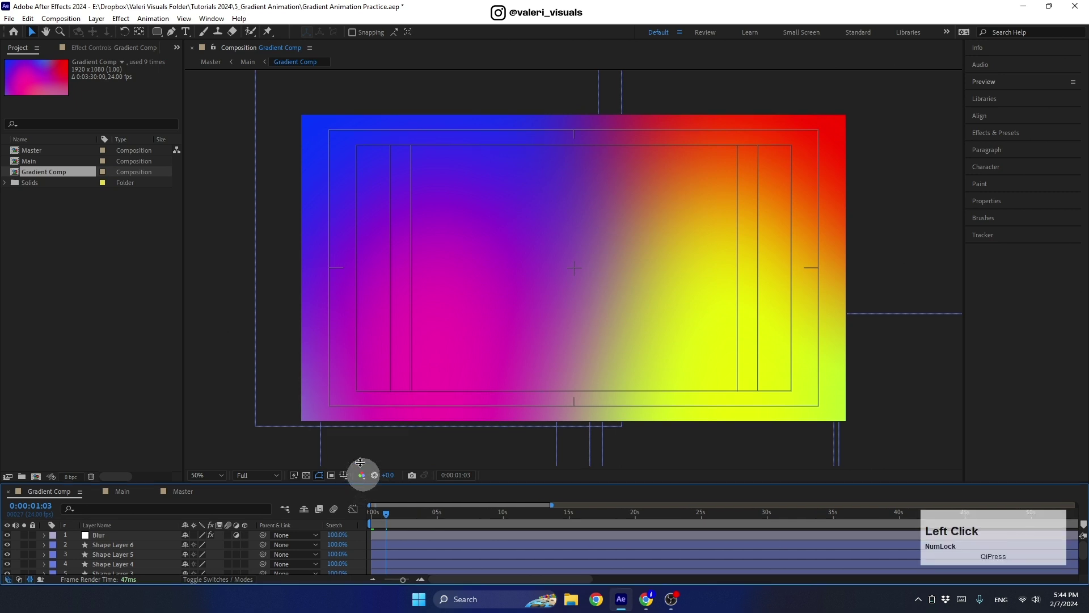
Enlarge the timeline of the Gradient Comp and inspect the Fast Box Blur settings on the Blur layer
left_click_drag(365, 483, 363, 405)
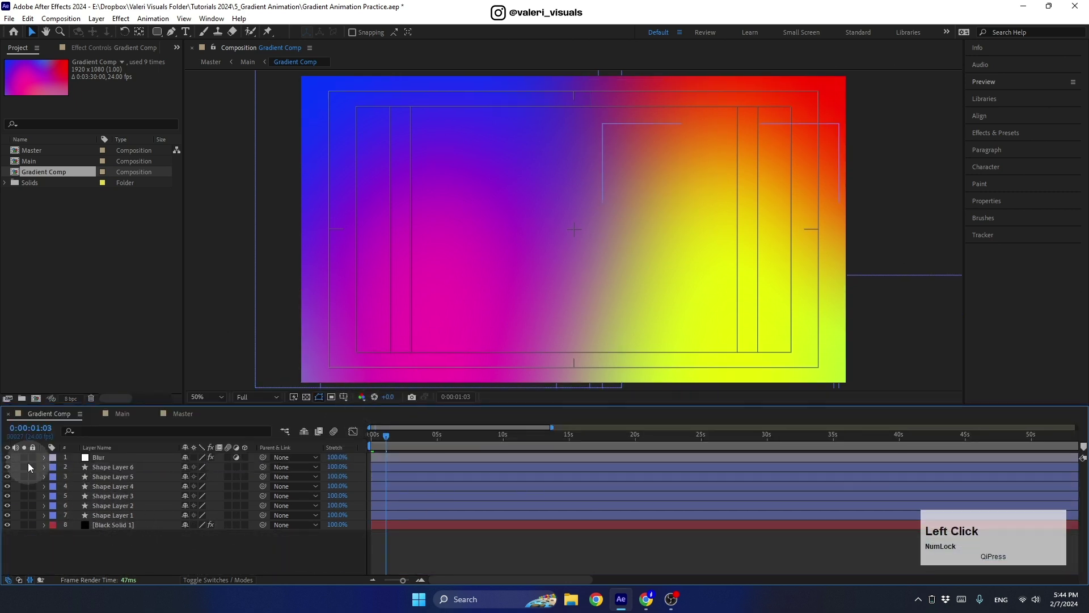
left_click(99, 457)
left_click(97, 48)
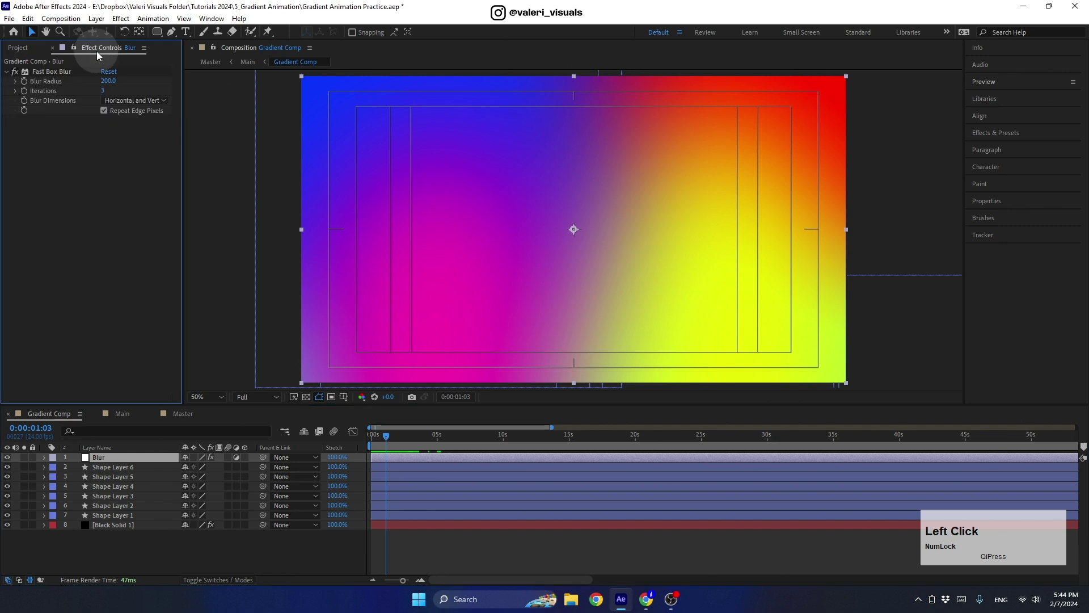
Examine the shapes under the Blur layer by toggling layer visibility and scrubbing to 0:00:03:20, and restore the blur's visibility
left_click(7, 458)
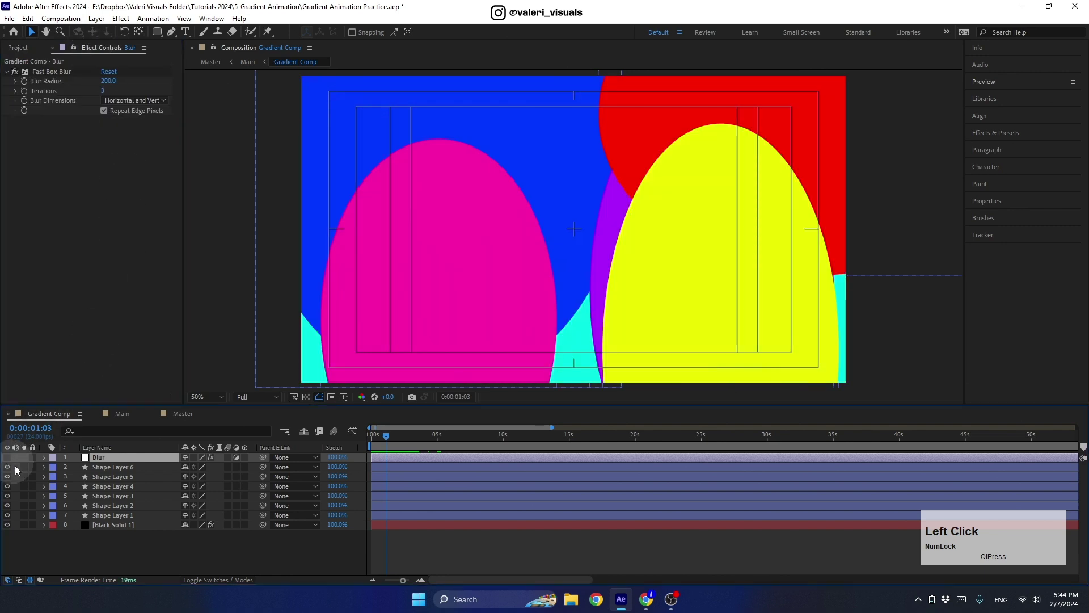
left_click(7, 467)
left_click(8, 476)
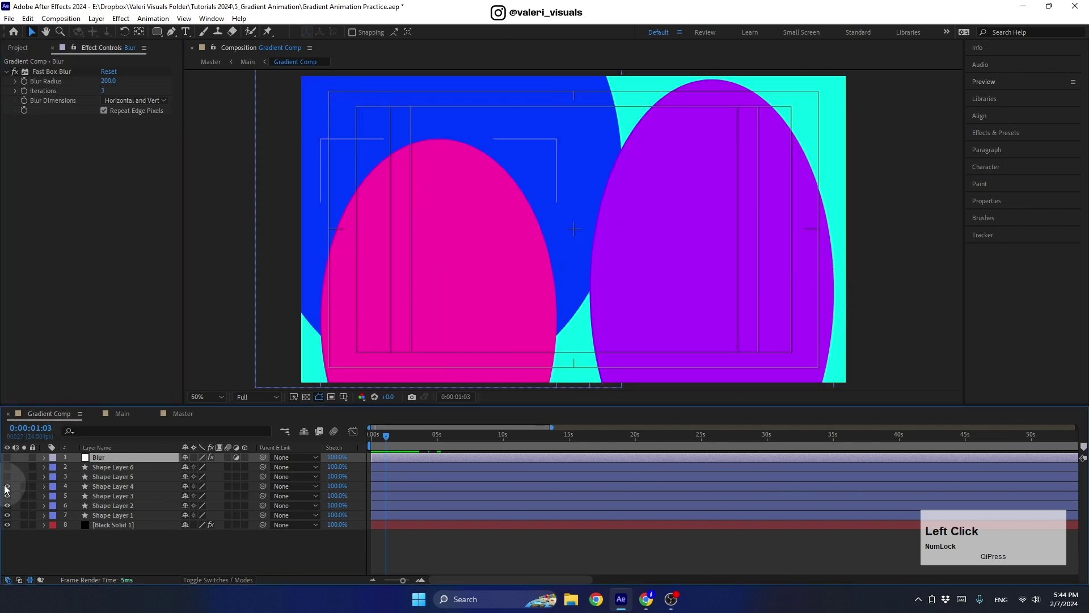
left_click(8, 487)
left_click(8, 496)
left_click(7, 486)
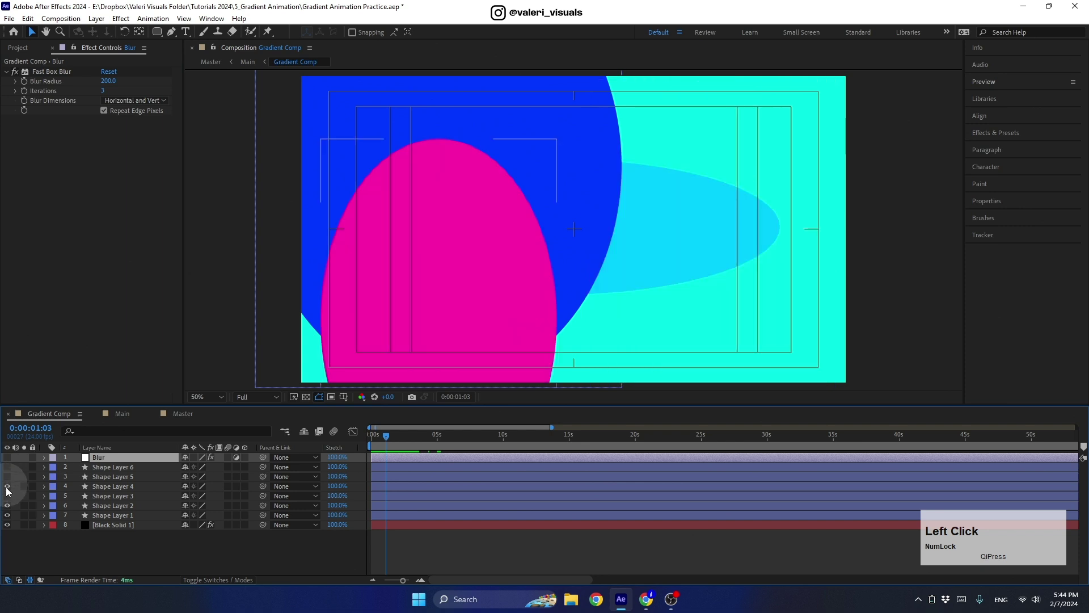
left_click(8, 495)
left_click(7, 476)
left_click(7, 466)
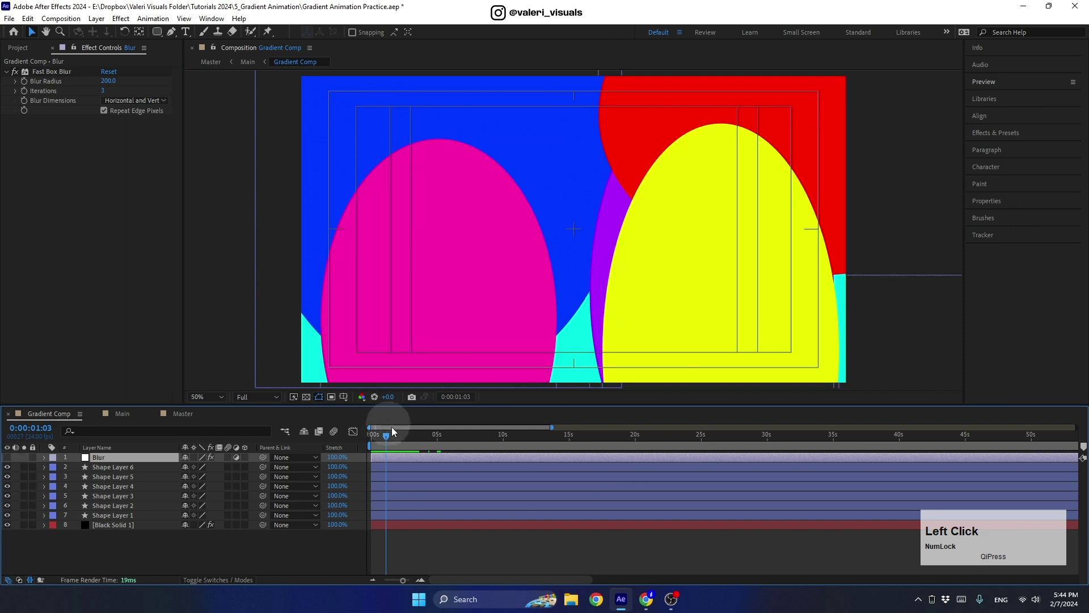
left_click_drag(392, 433, 422, 437)
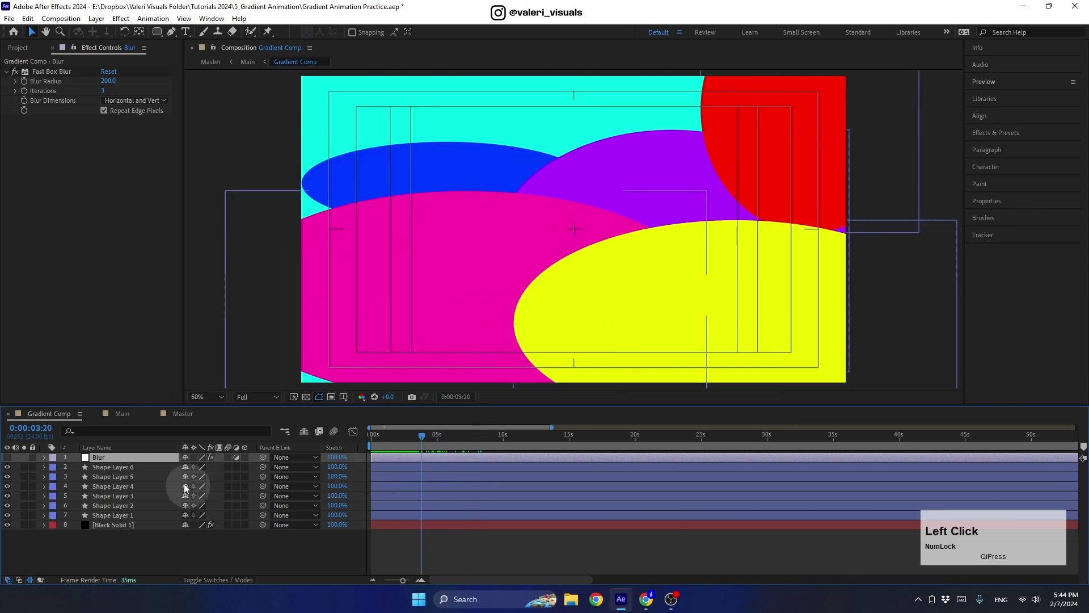
left_click(7, 456)
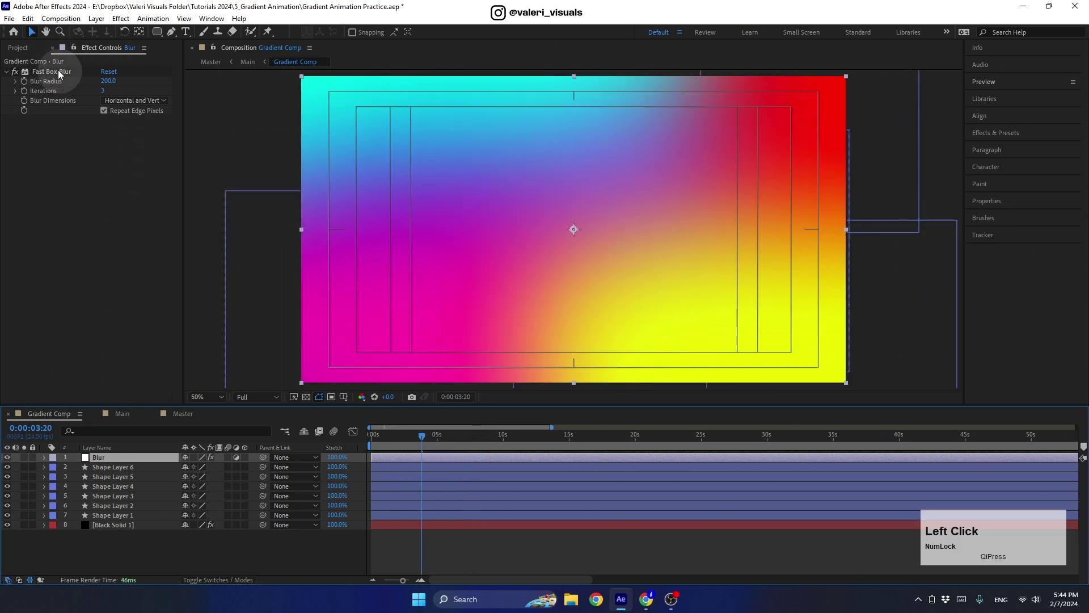
Switch to the Main composition and scrub to 0:00:00:05 to examine its rotating Gradient Comp layers
left_click(180, 413)
left_click(122, 413)
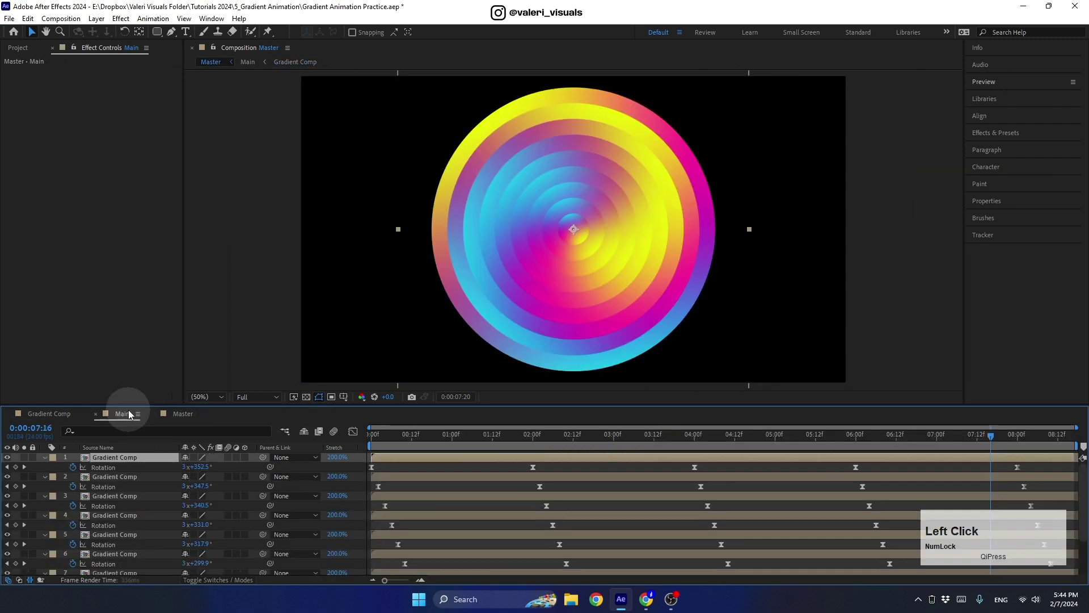
mouse_move(377, 437)
left_mouse_down()
mouse_move(424, 437)
mouse_move(388, 443)
left_mouse_up()
Switch to Chrome, browse the Felipe Pantone Instagram profile for reference and open a post showing a circular artwork
left_click(646, 599)
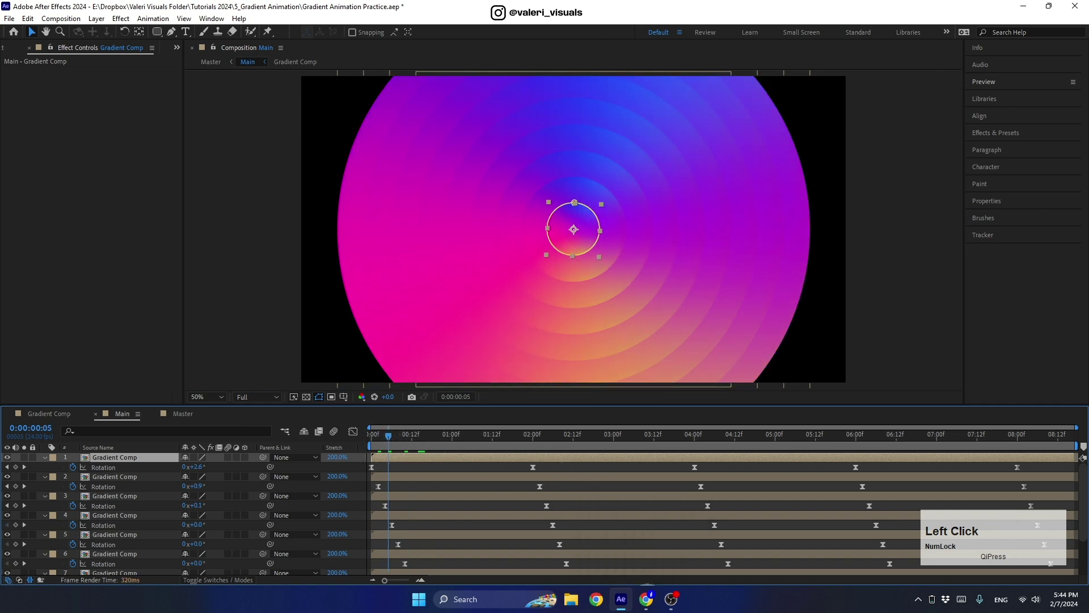
mouse_move(621, 599)
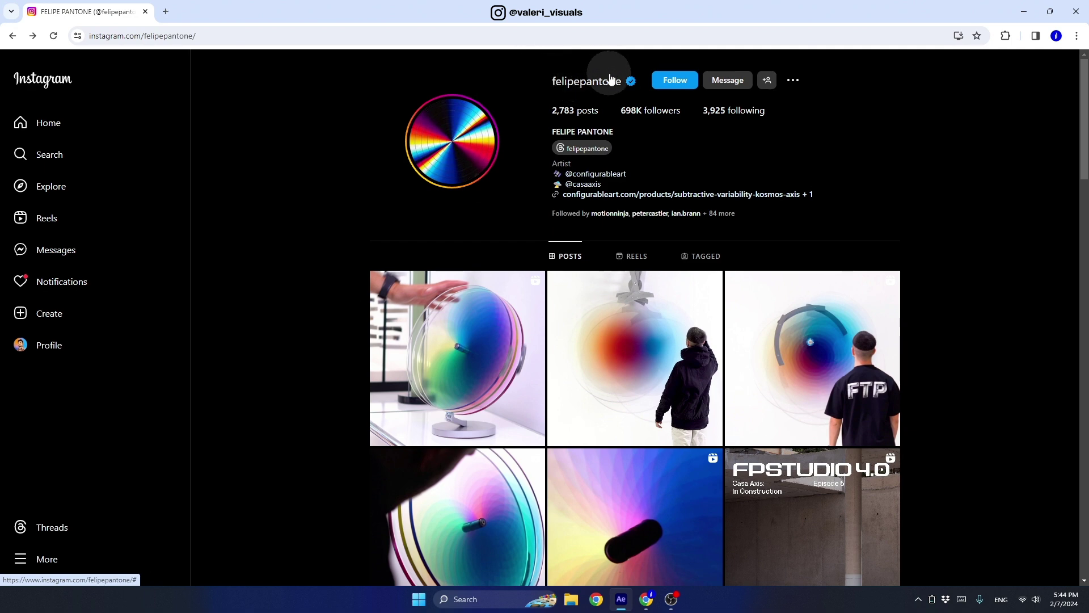
scroll(728, 199, "down", 7)
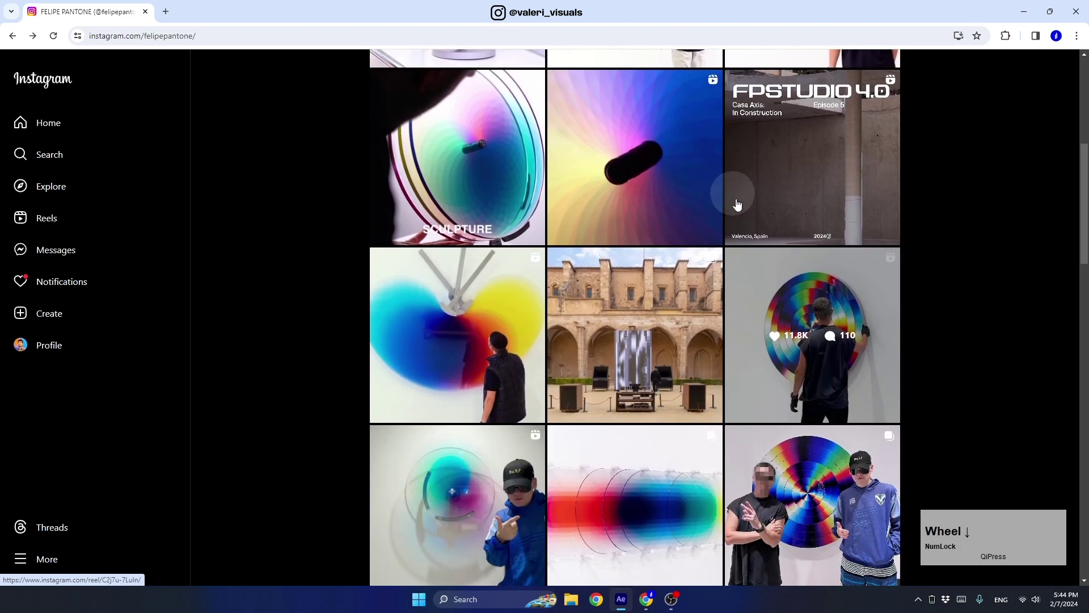
left_click(753, 295)
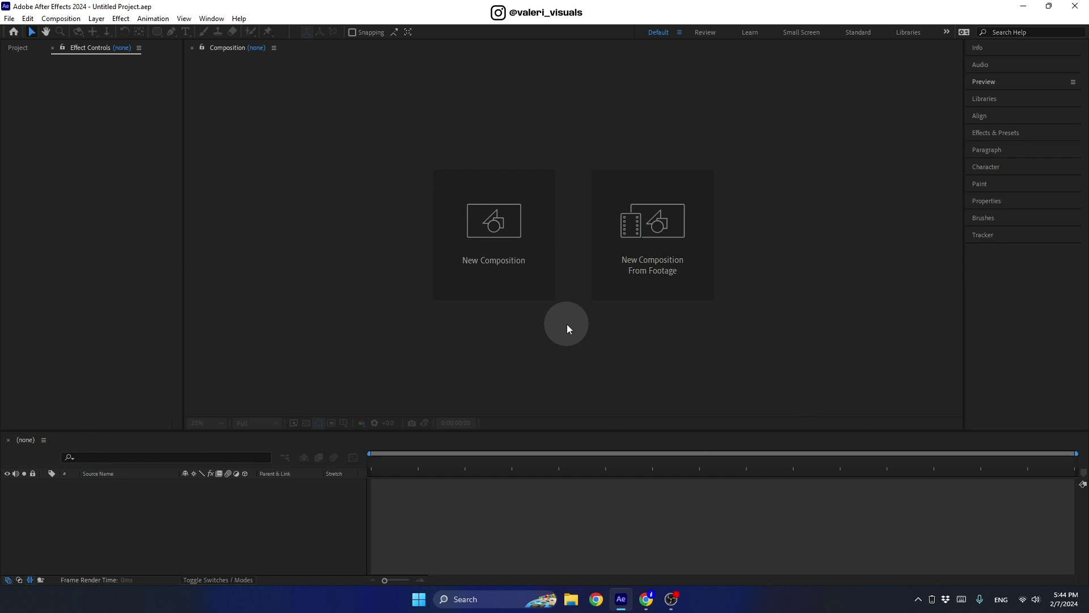
Start a new composition named Master Comp, keeping the size at 1920 × 1080 px and the frame rate at 30 fps
left_click(496, 255)
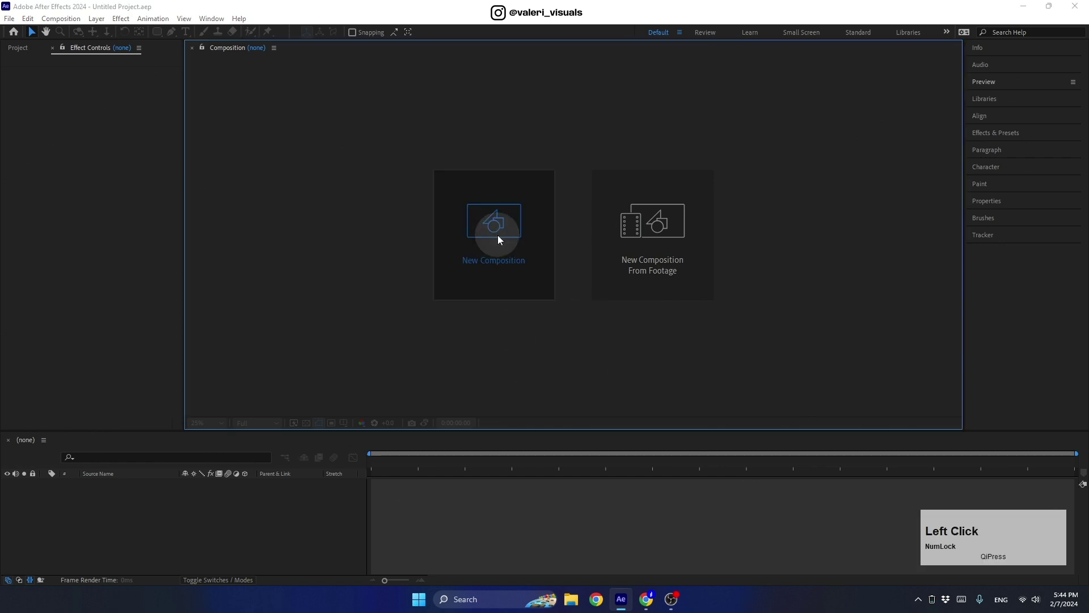
type("Master Comp")
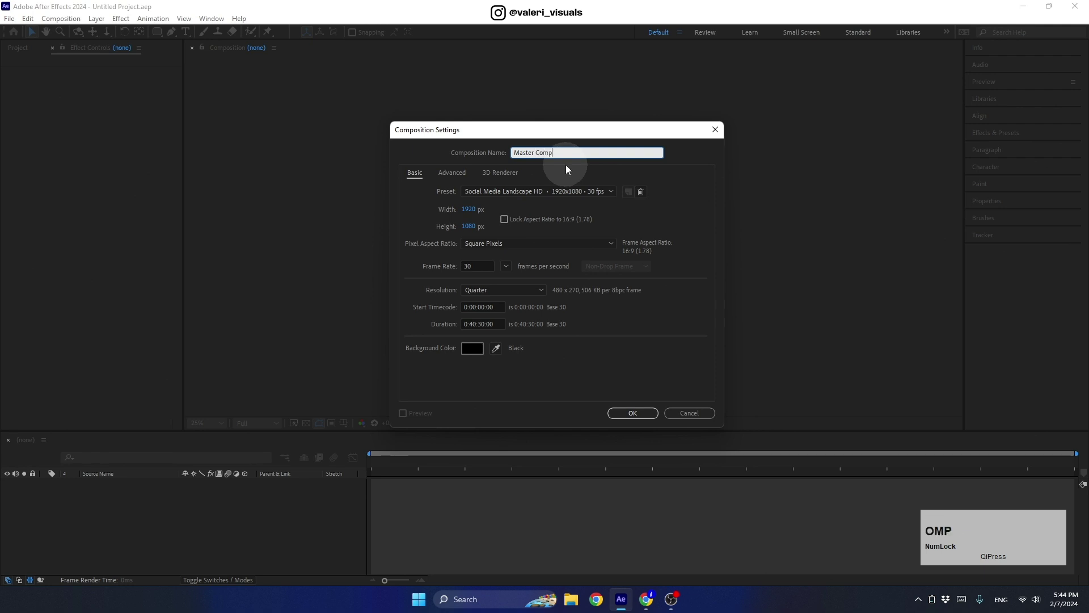
left_click(469, 210)
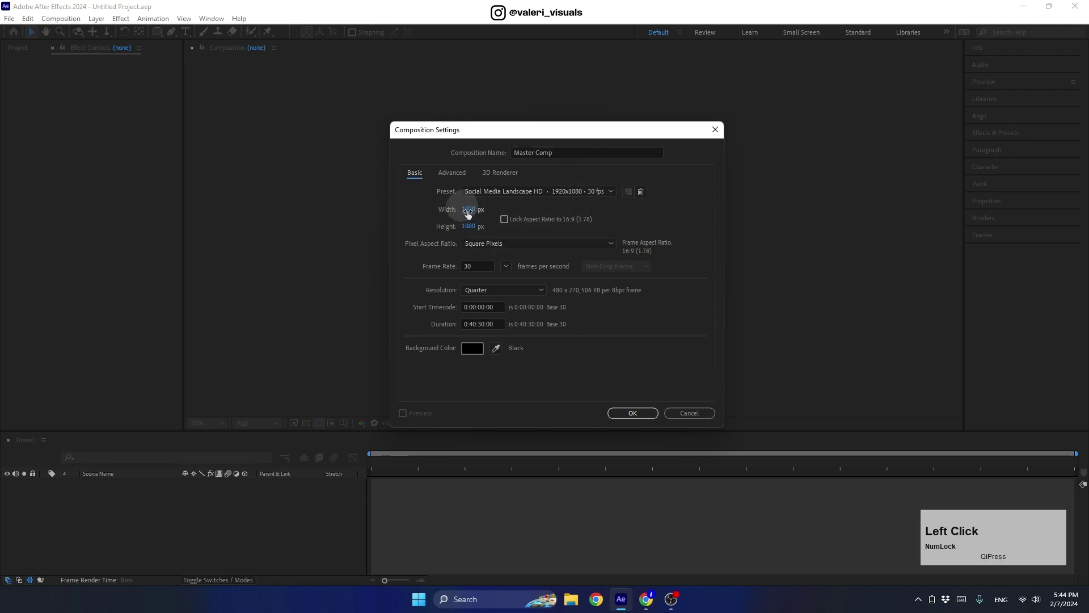
left_click(471, 226)
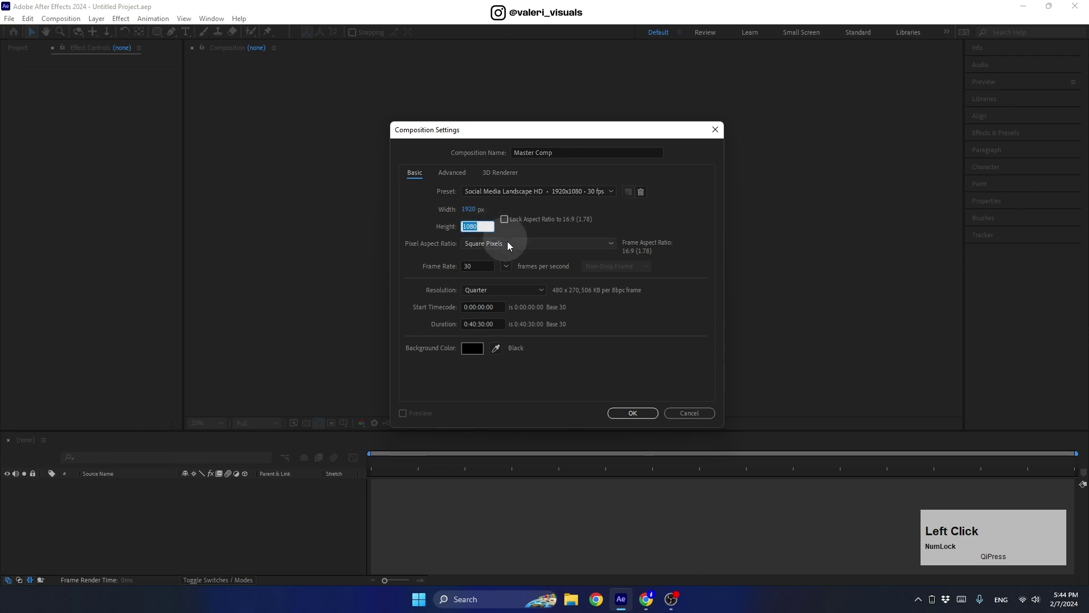
left_click(485, 265)
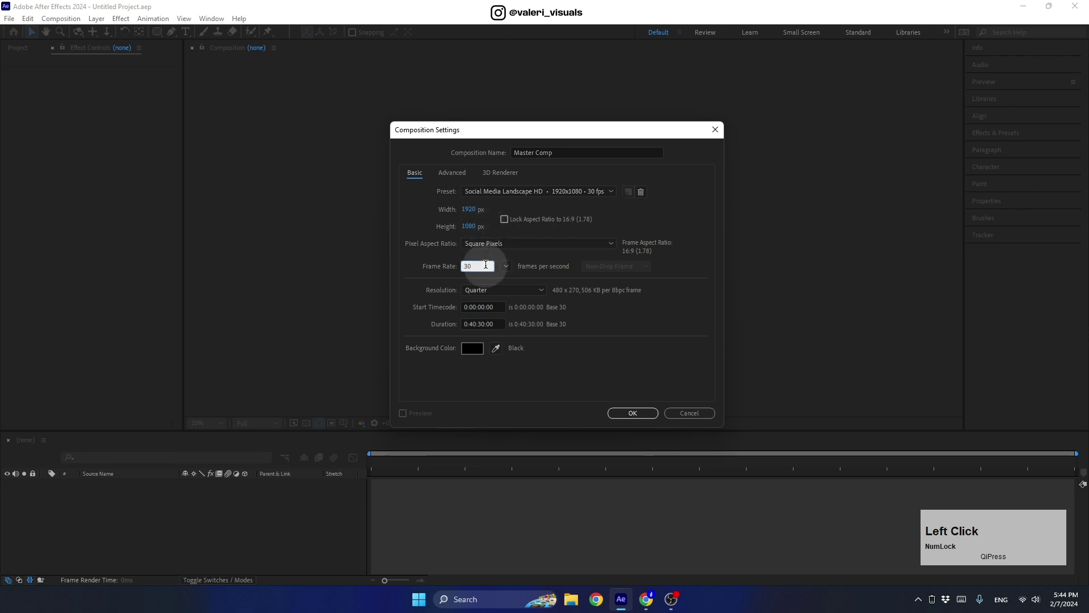
Set the composition's duration to 0:00:20:00
left_click(477, 324)
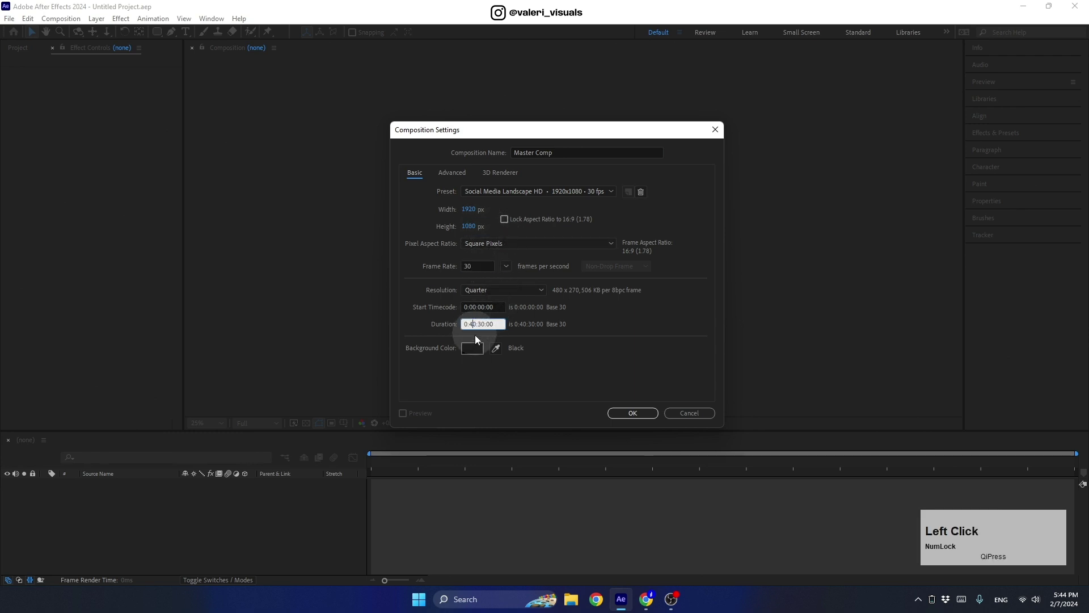
key("Right")
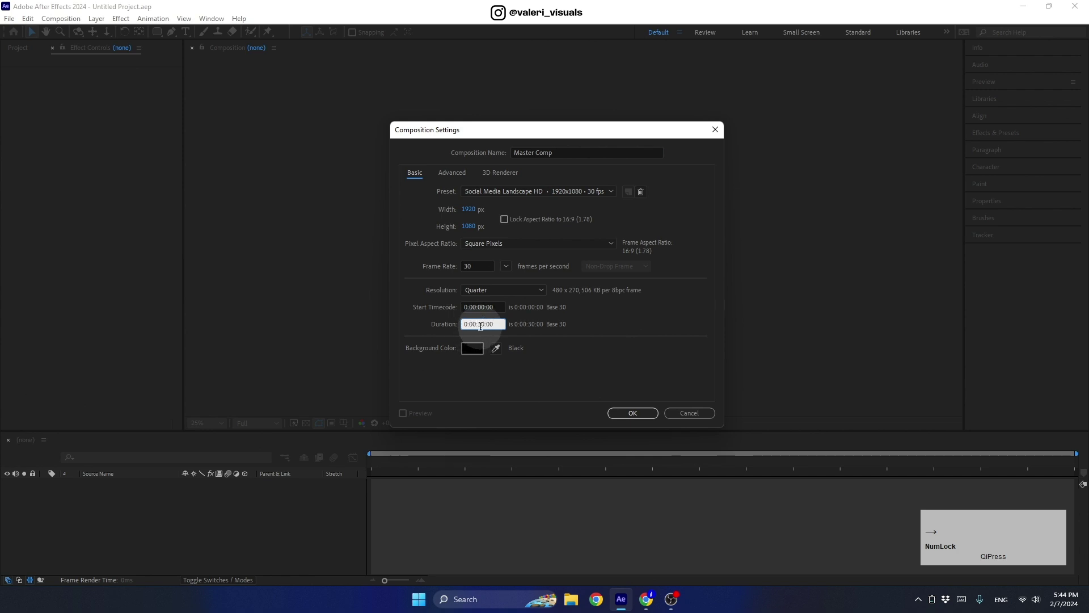
left_click(481, 325)
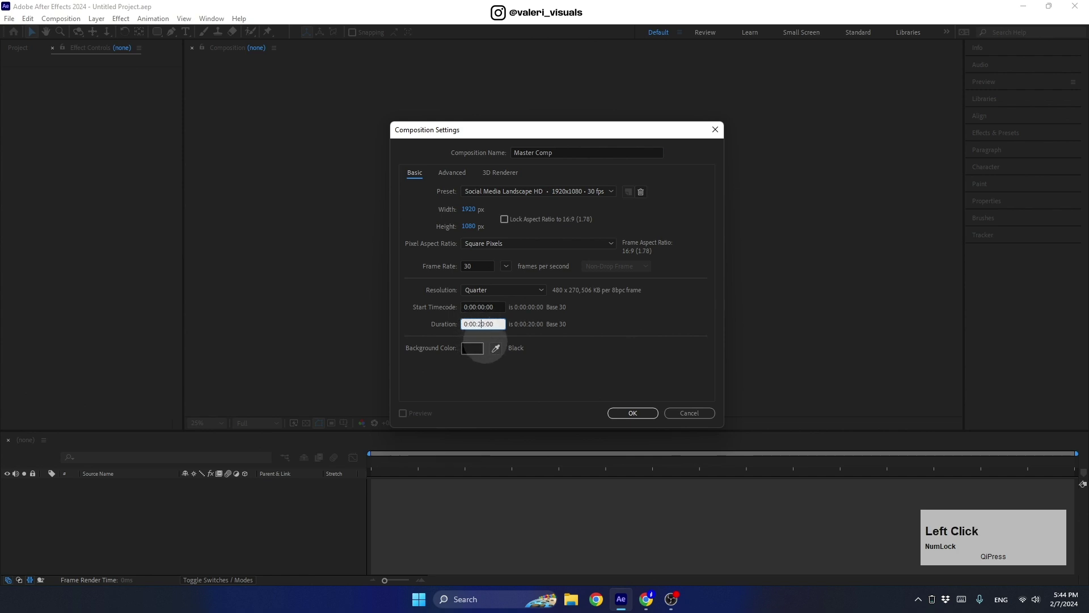
Keep the background color black, set the resolution to Full and create the composition
left_click(477, 348)
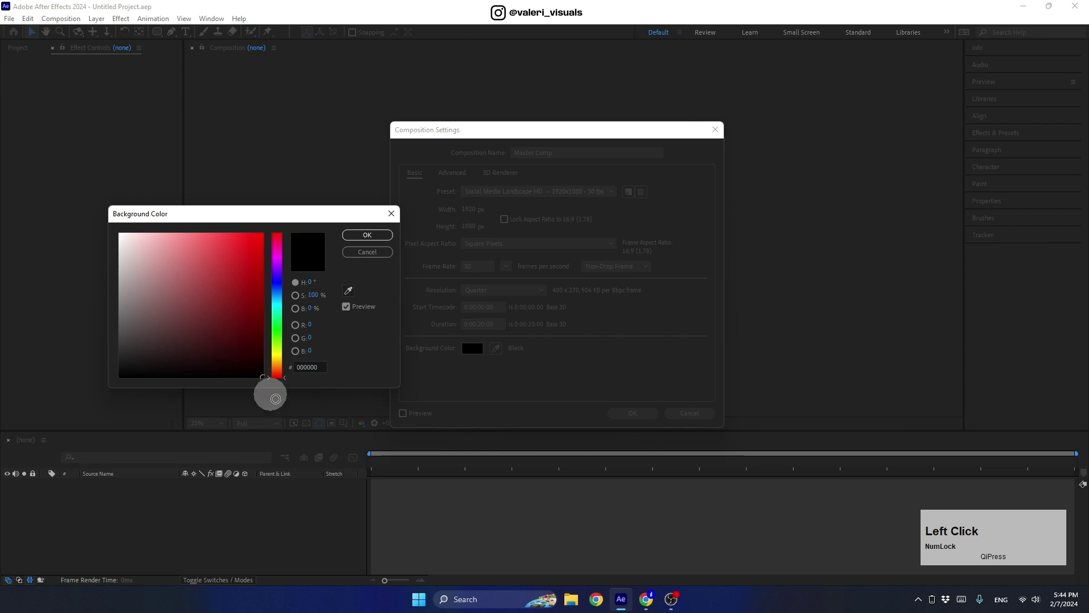
left_click(368, 235)
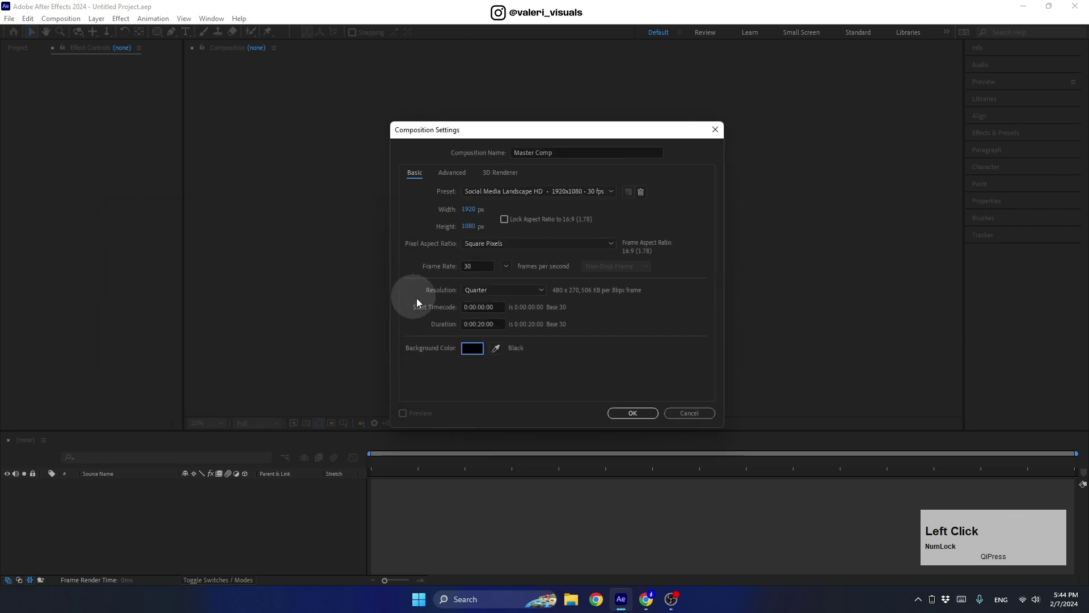
left_click(473, 291)
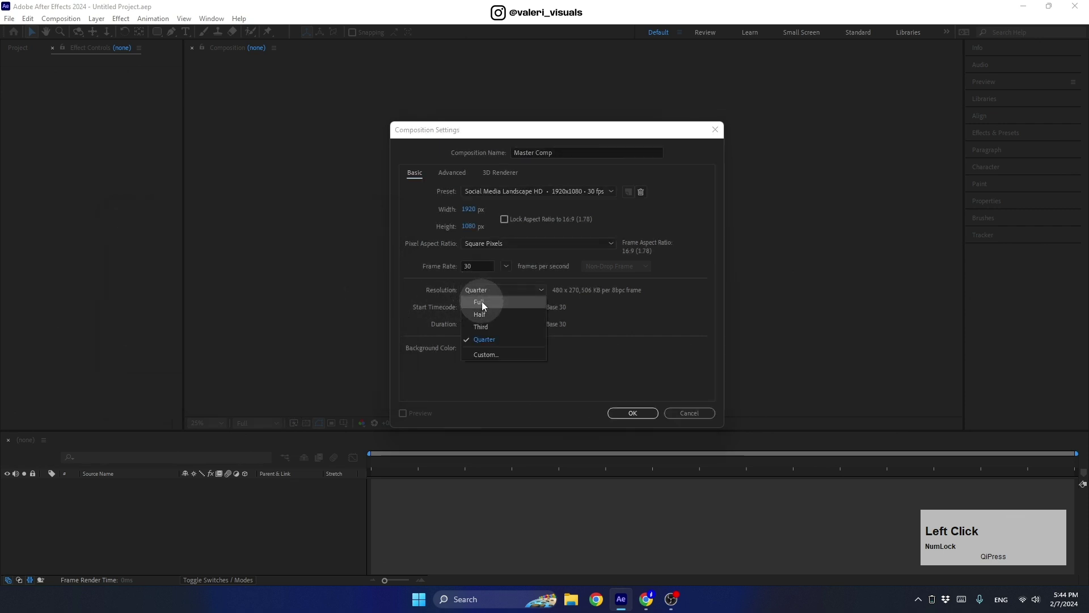
left_click(482, 302)
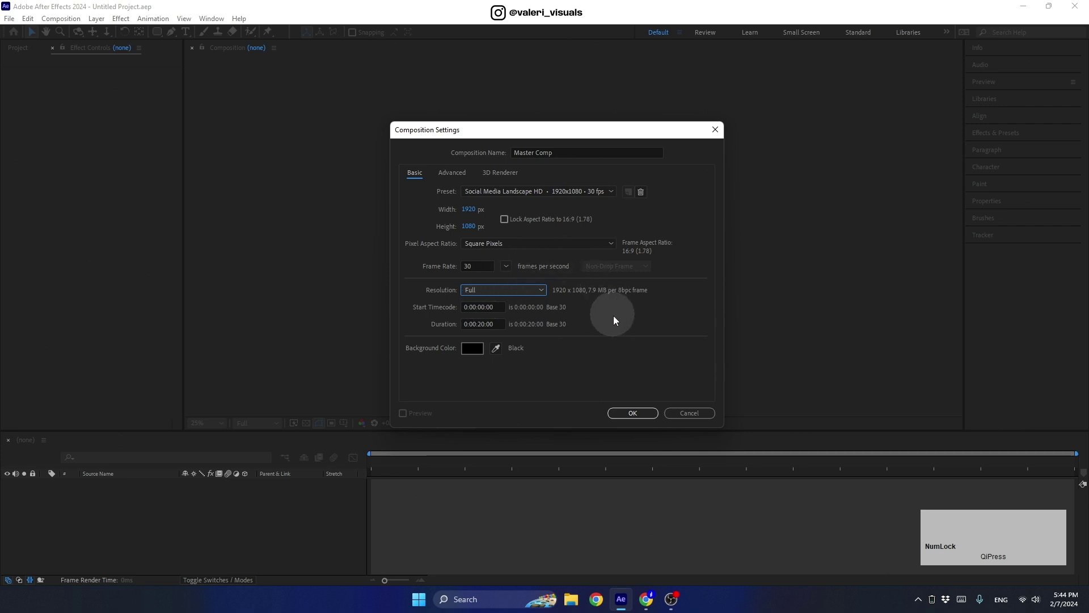
left_click(627, 413)
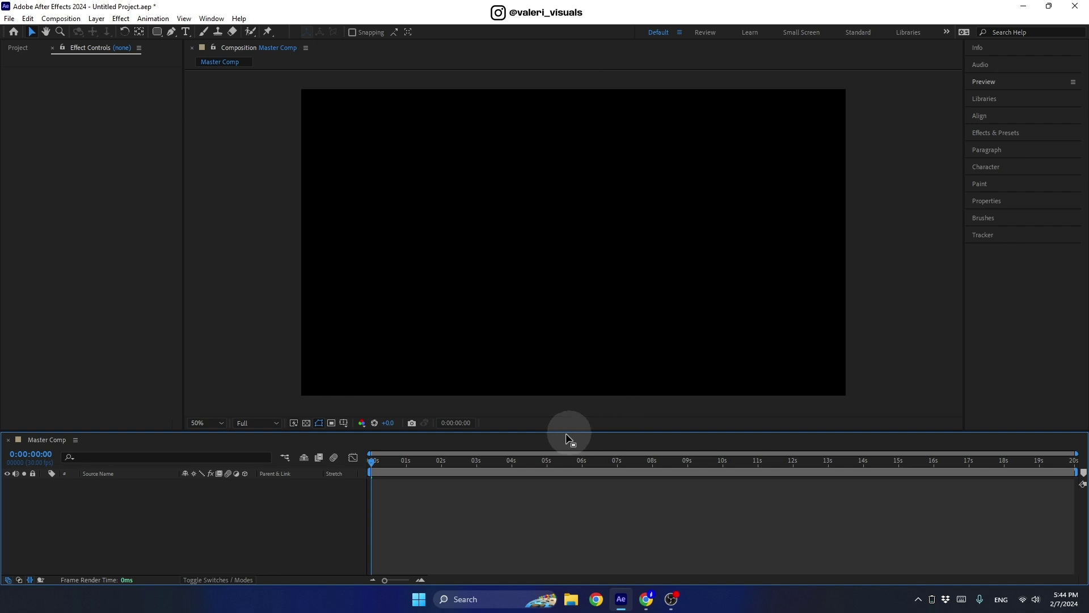
Activate the Ellipse tool and set the shape fill color to blue (about 0090FF)
left_click(158, 33)
left_click_drag(158, 33, 193, 57)
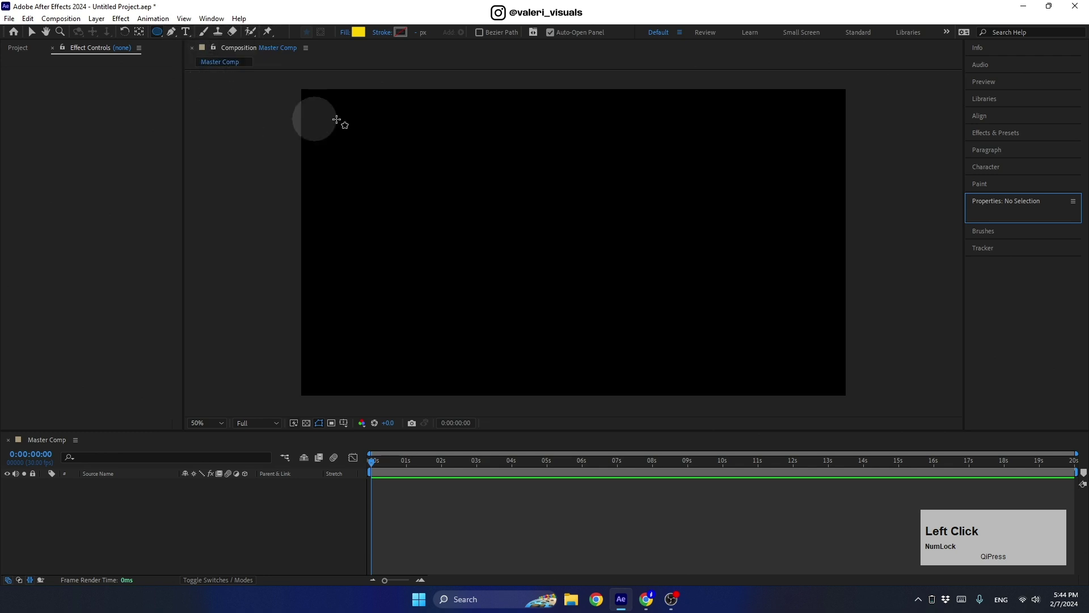
left_click(358, 32)
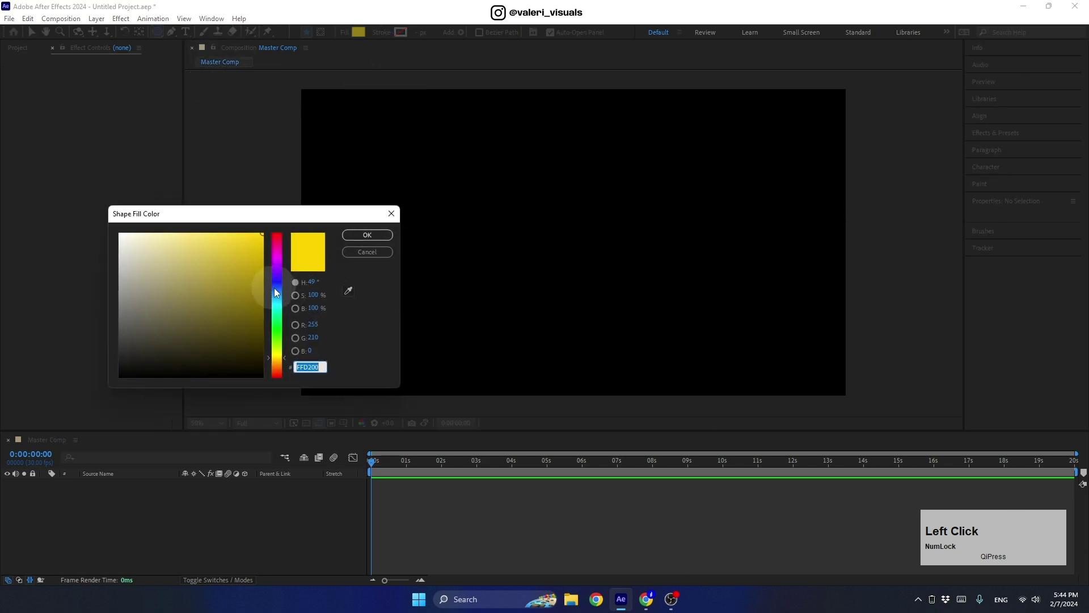
left_click_drag(275, 288, 279, 296)
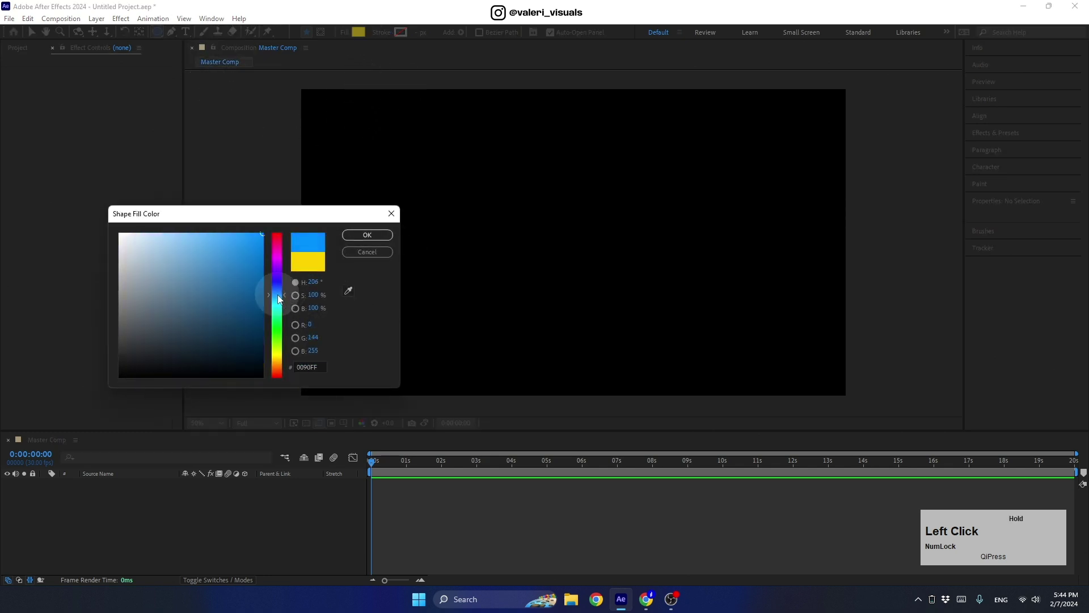
left_click(378, 237)
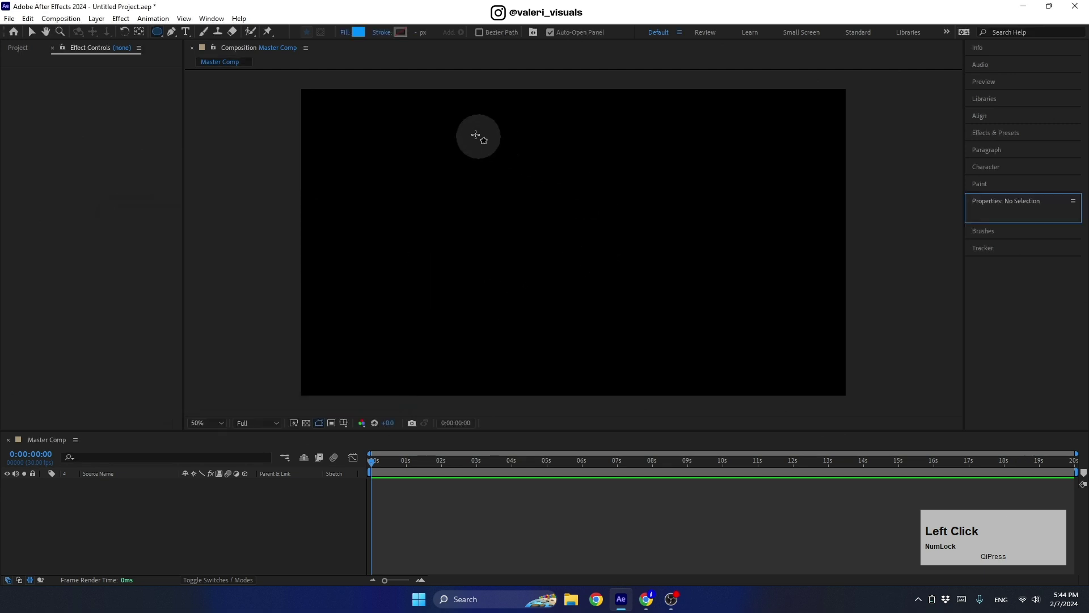
Draw a blue circle in the middle of the composition and set its ellipse path size to 1000 × 1000
left_click_drag(490, 166, 681, 344)
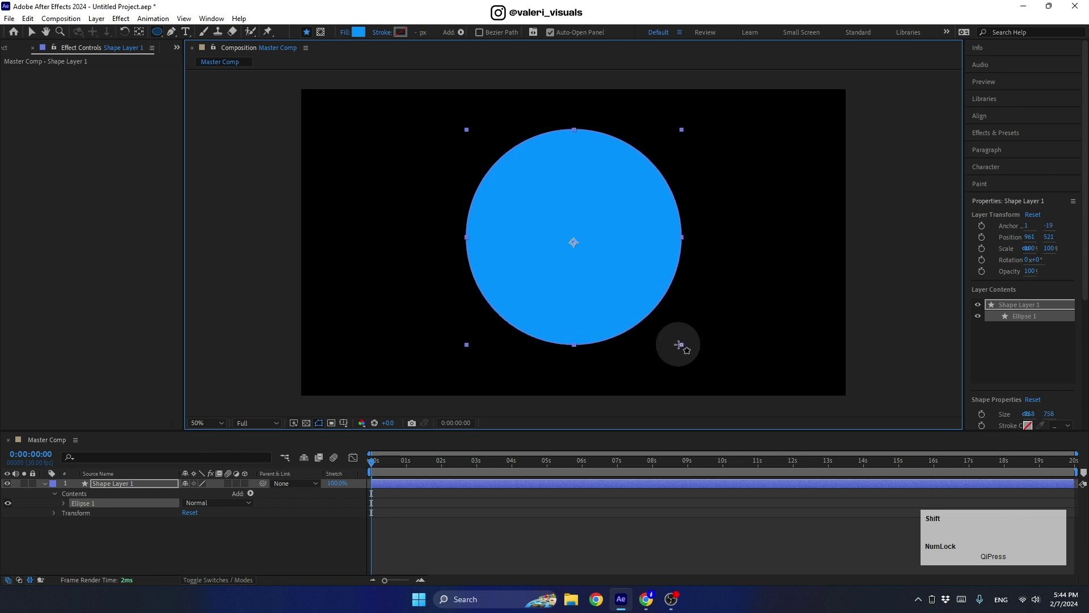
left_click(63, 502)
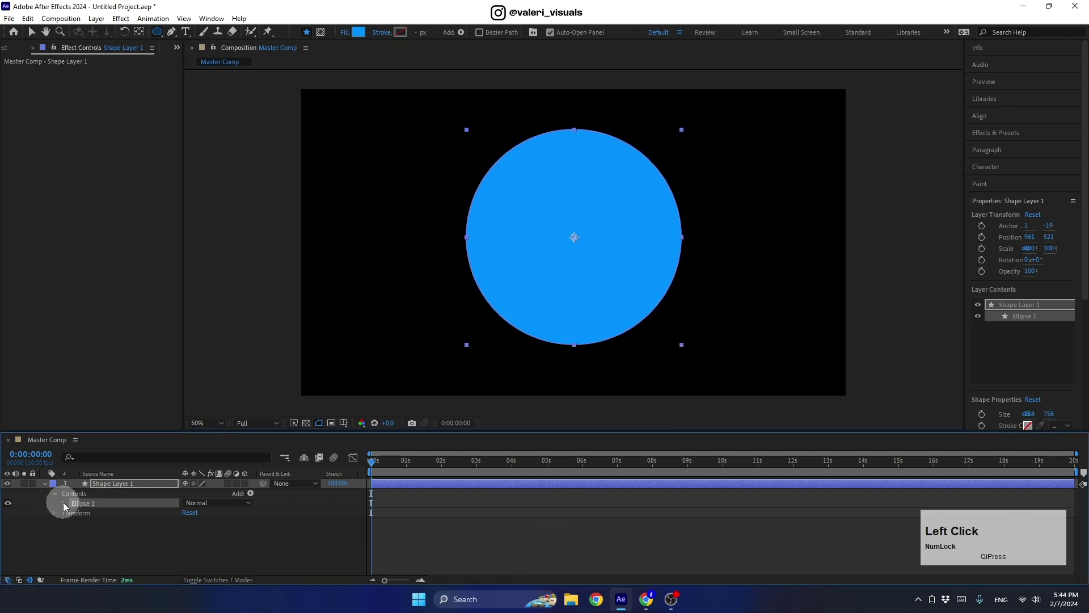
left_click(74, 513)
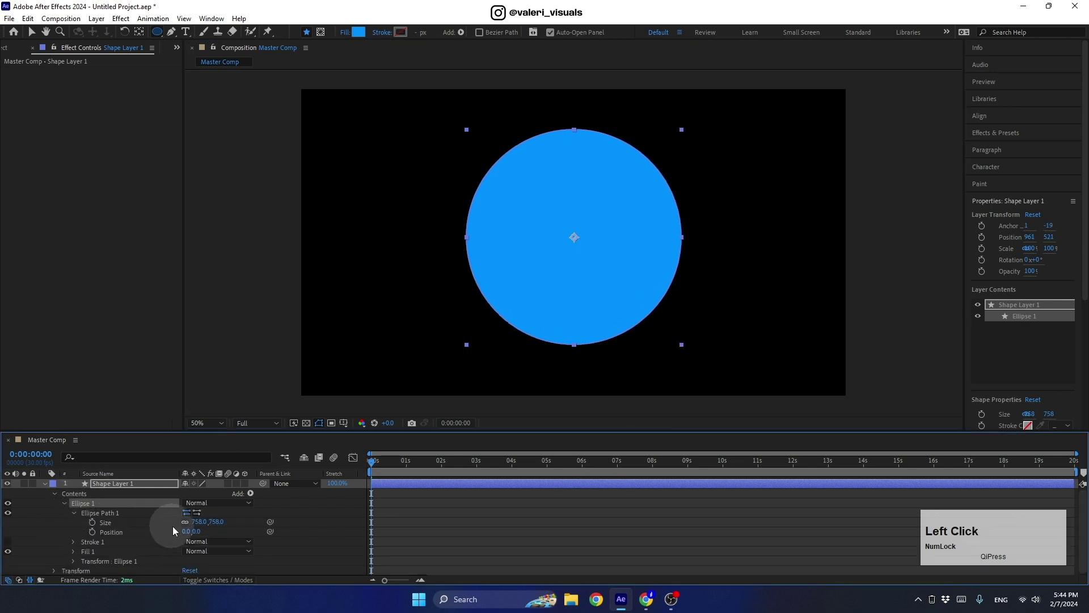
left_click(200, 521)
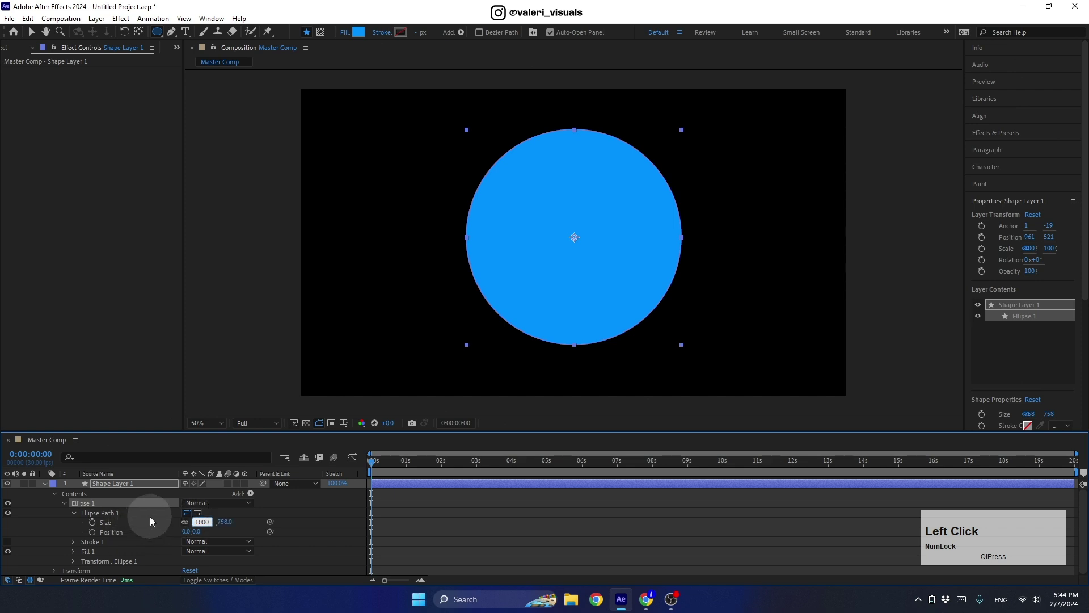
key("Return")
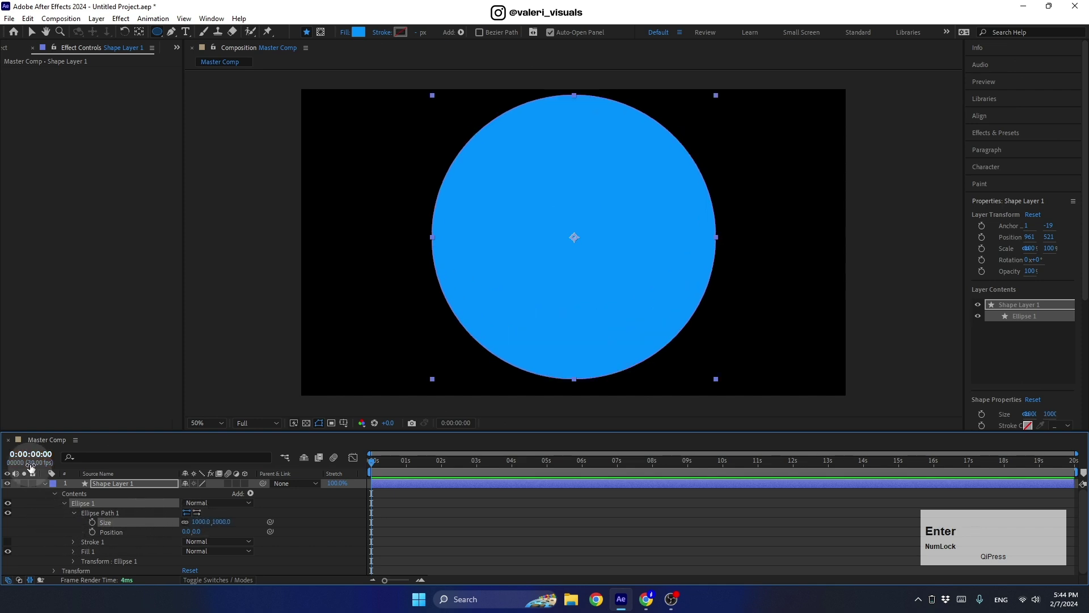
Align the circle layer to the center of the composition and collapse its properties
left_click(985, 117)
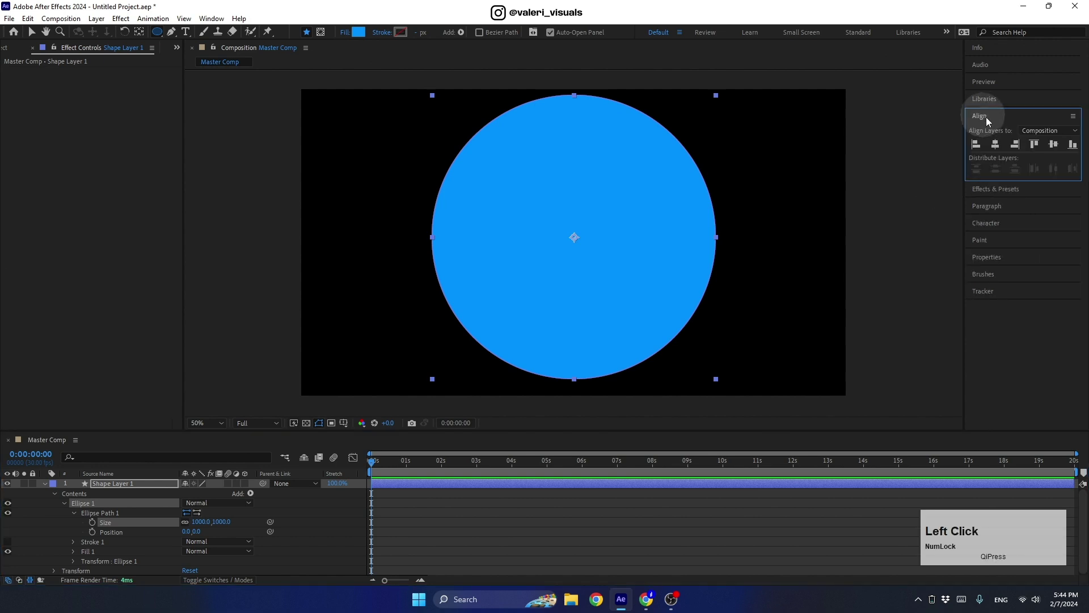
left_click(1054, 144)
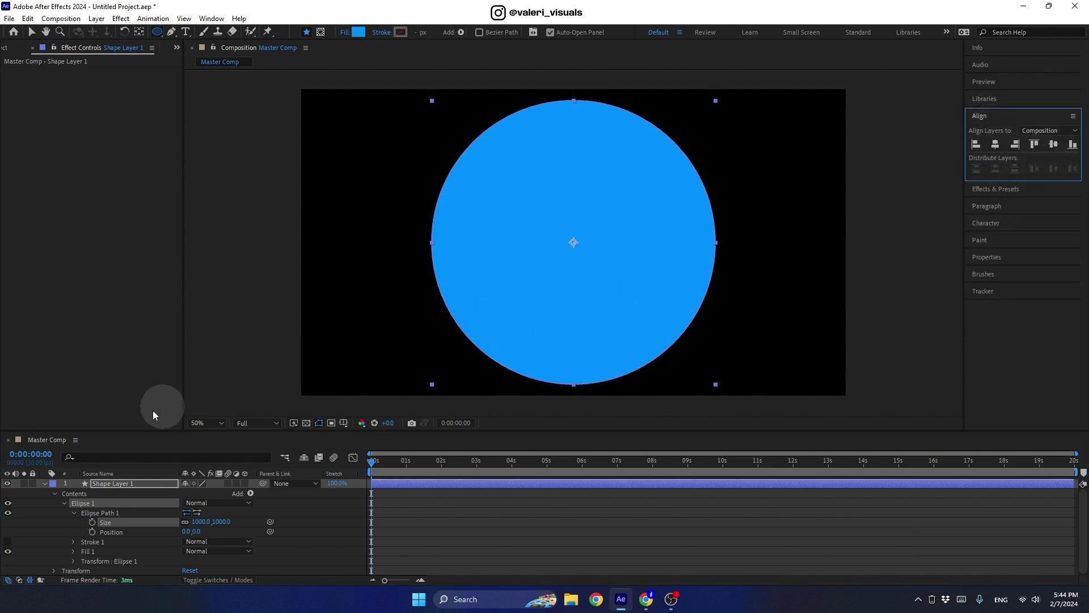
left_click(45, 483)
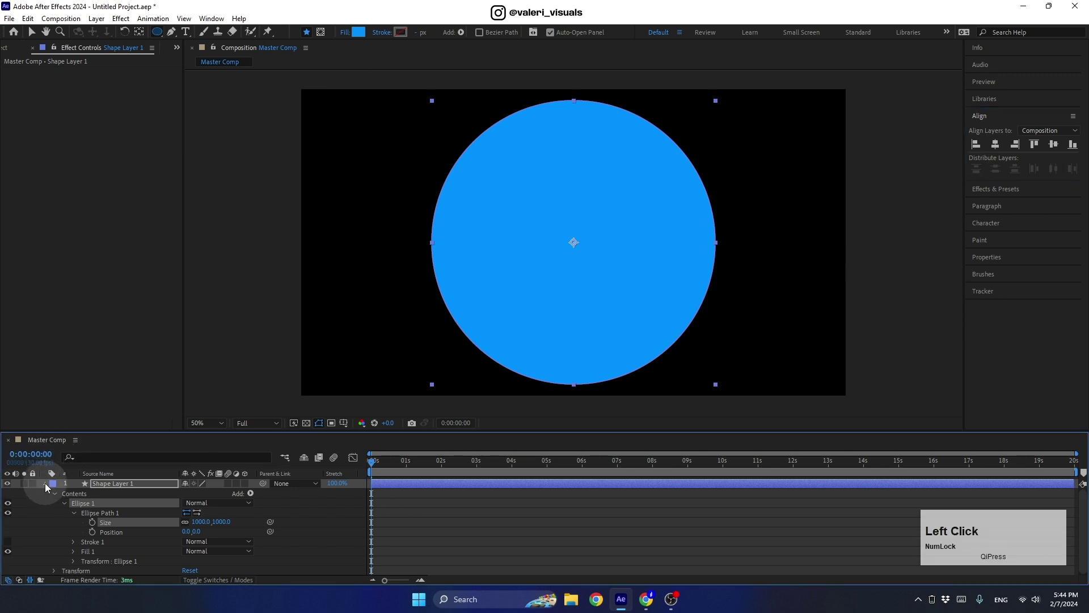
Add the expression wiggle(2,200) to the Position of Shape Layer 1 and check the movement in the timeline
left_click(110, 485)
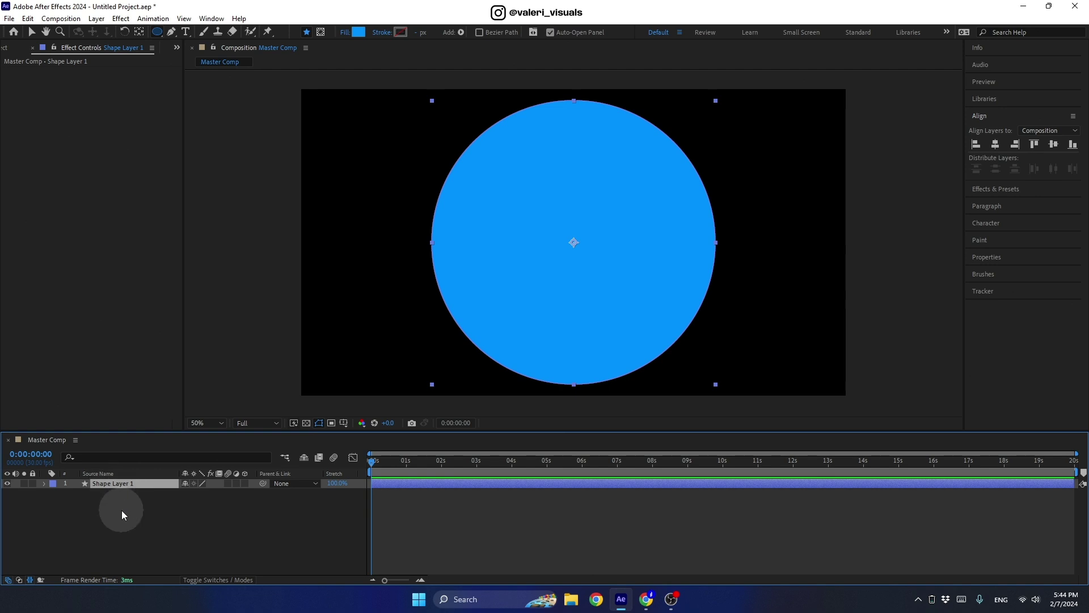
key("p")
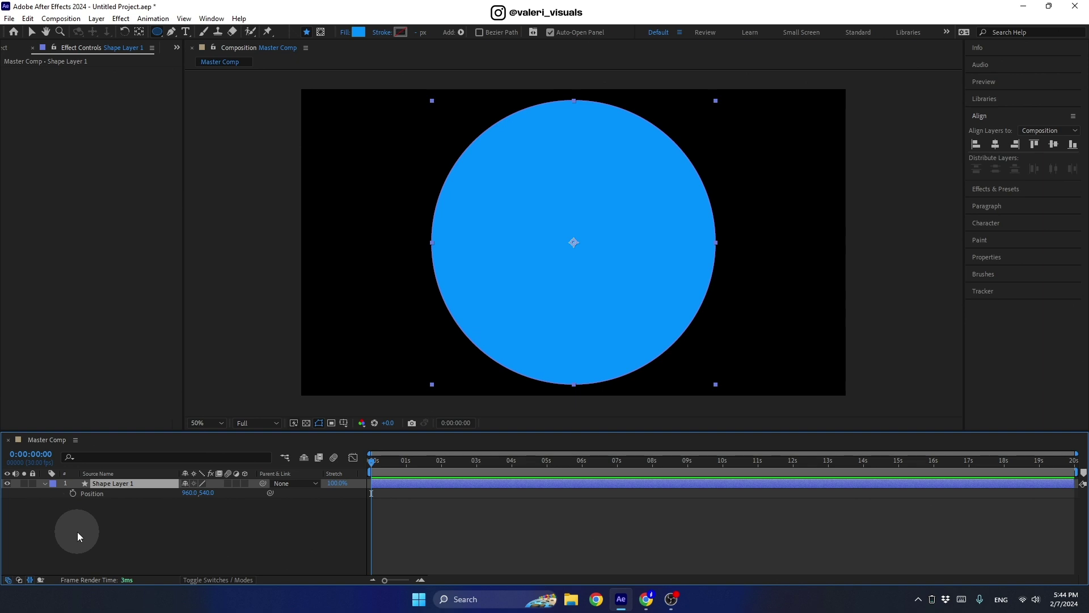
key("alt")
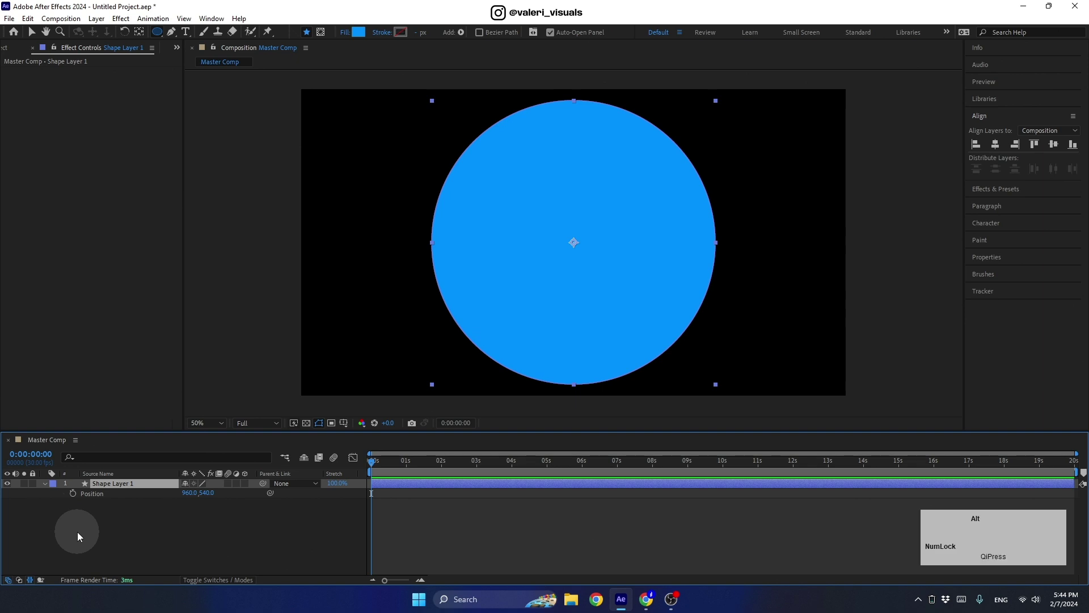
left_click(72, 493, "alt")
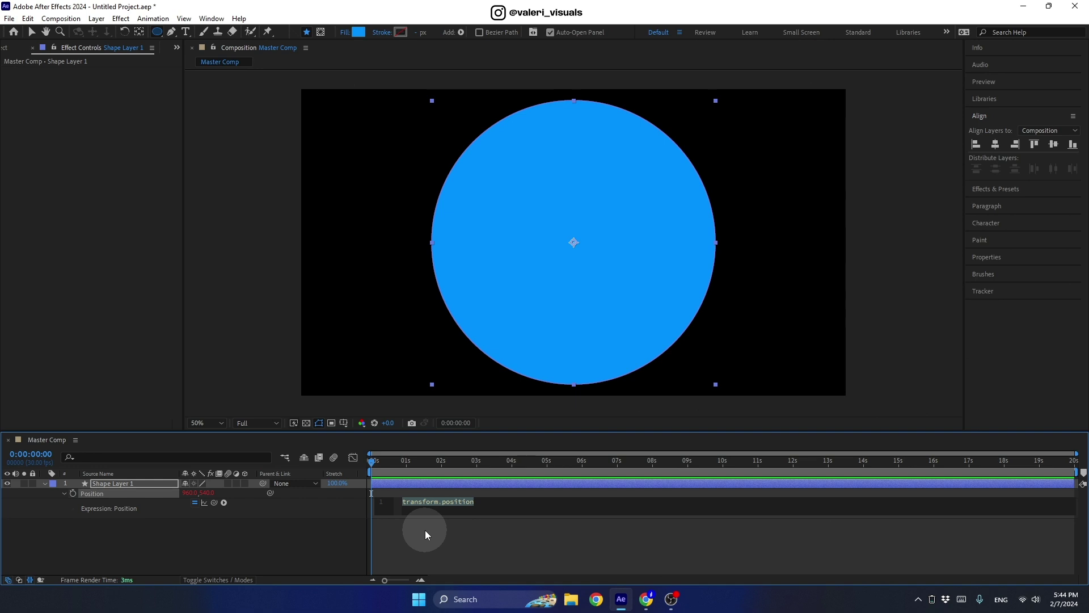
type("wi")
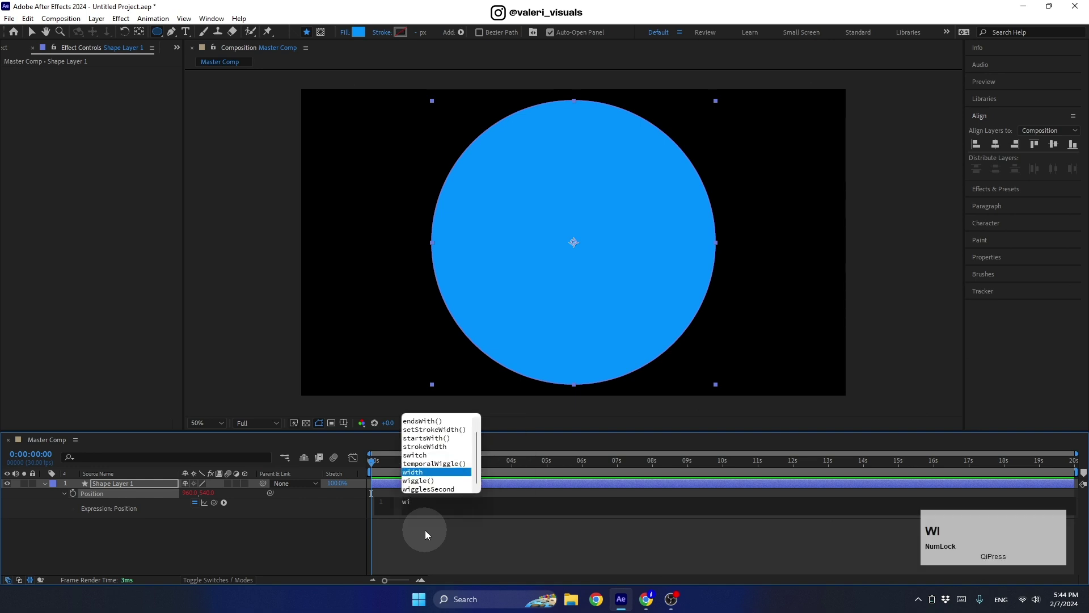
key("Down")
key("Return")
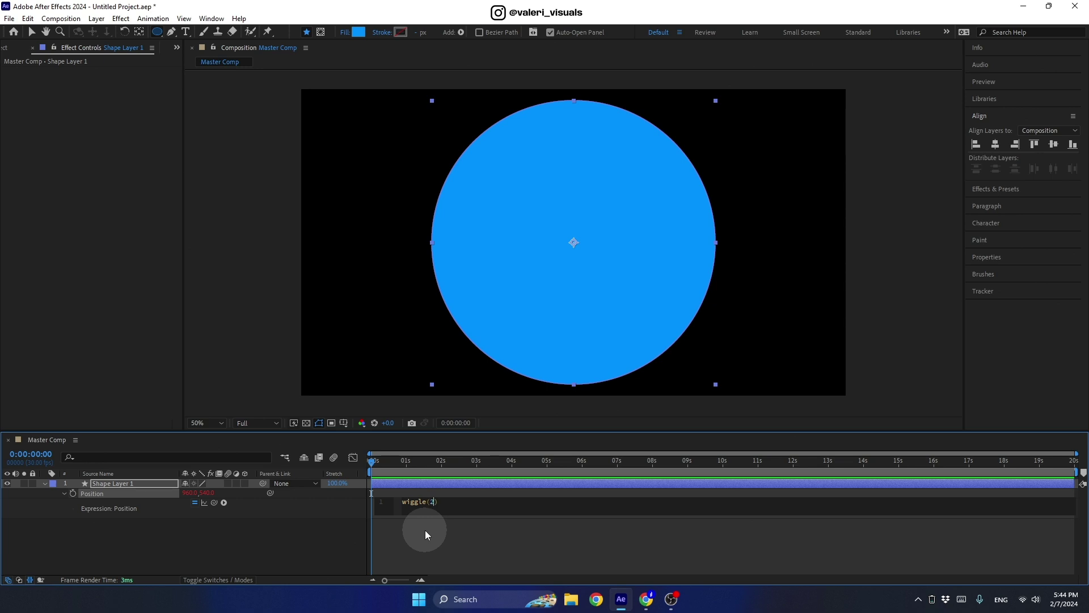
type("2,")
key("Num_Lock")
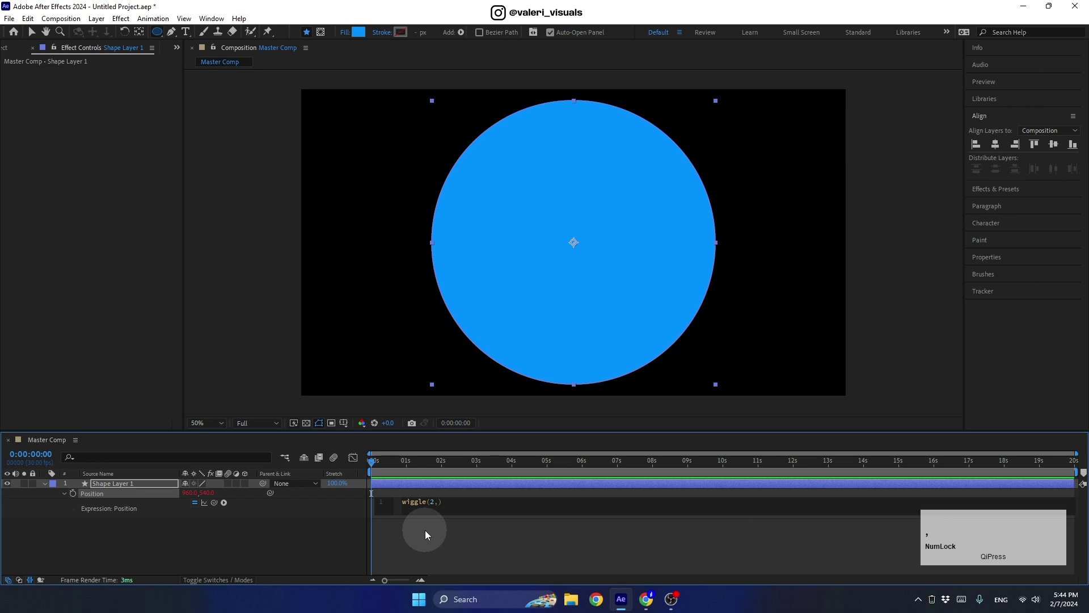
type("200")
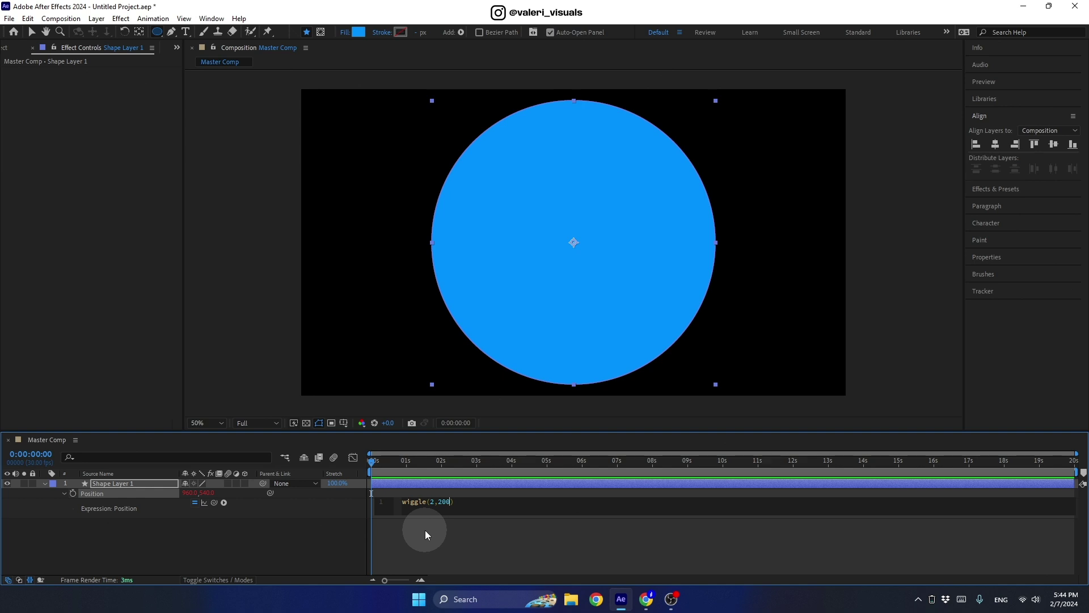
left_click(350, 530)
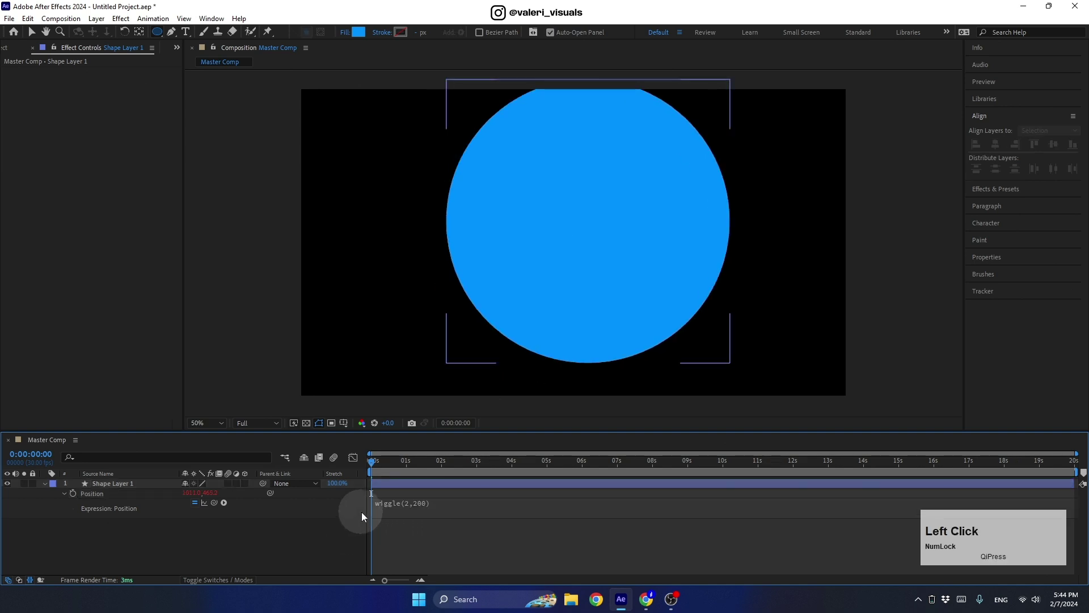
left_click_drag(376, 460, 344, 481)
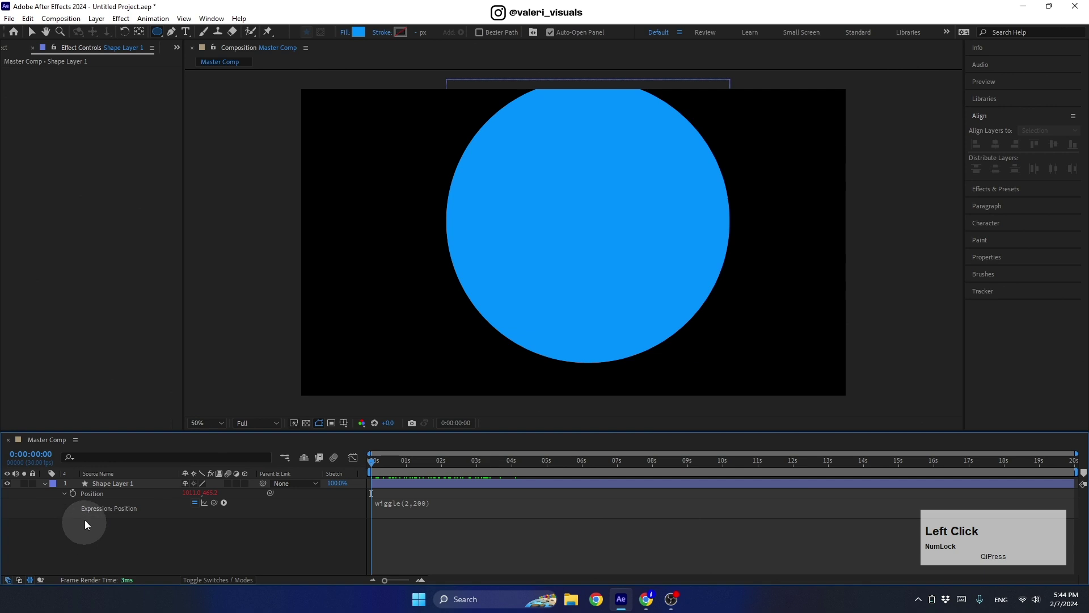
Add the expression wiggle(1,200) to the Scale of Shape Layer 1
left_click(101, 483)
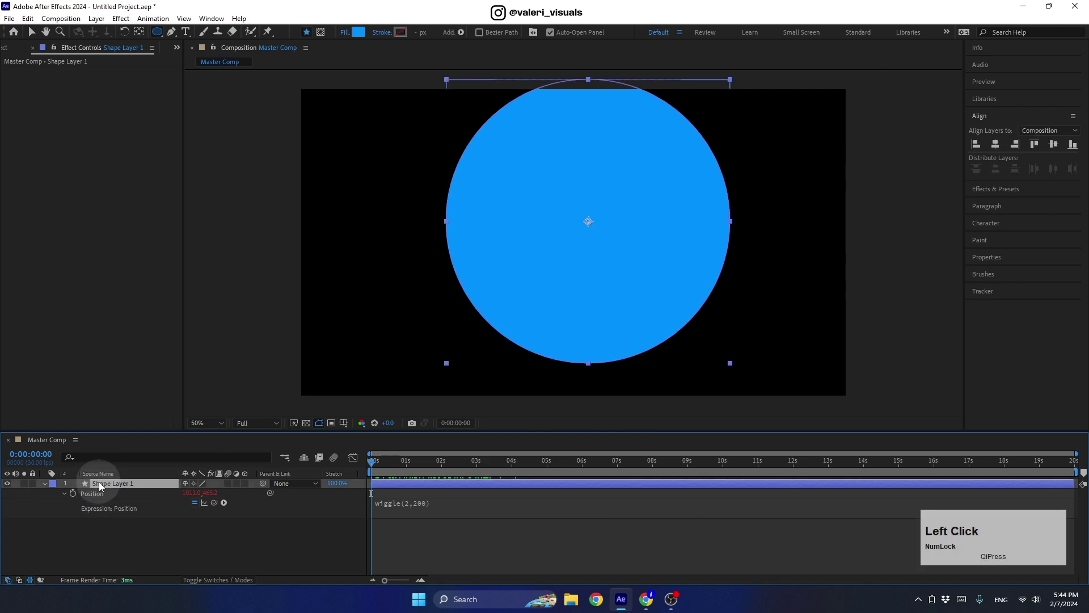
key("s")
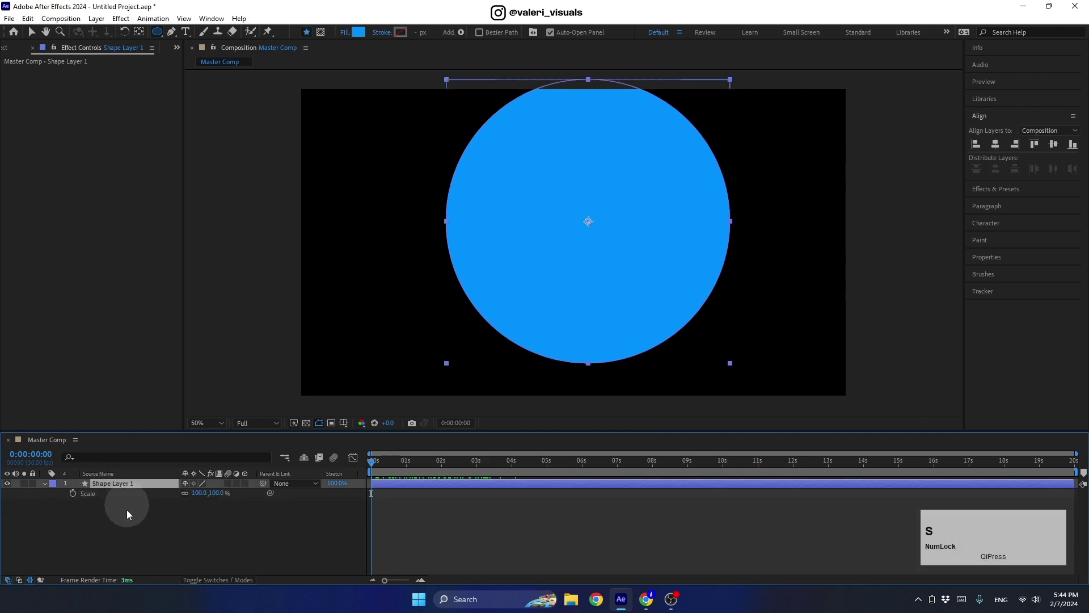
left_click(72, 494, "alt")
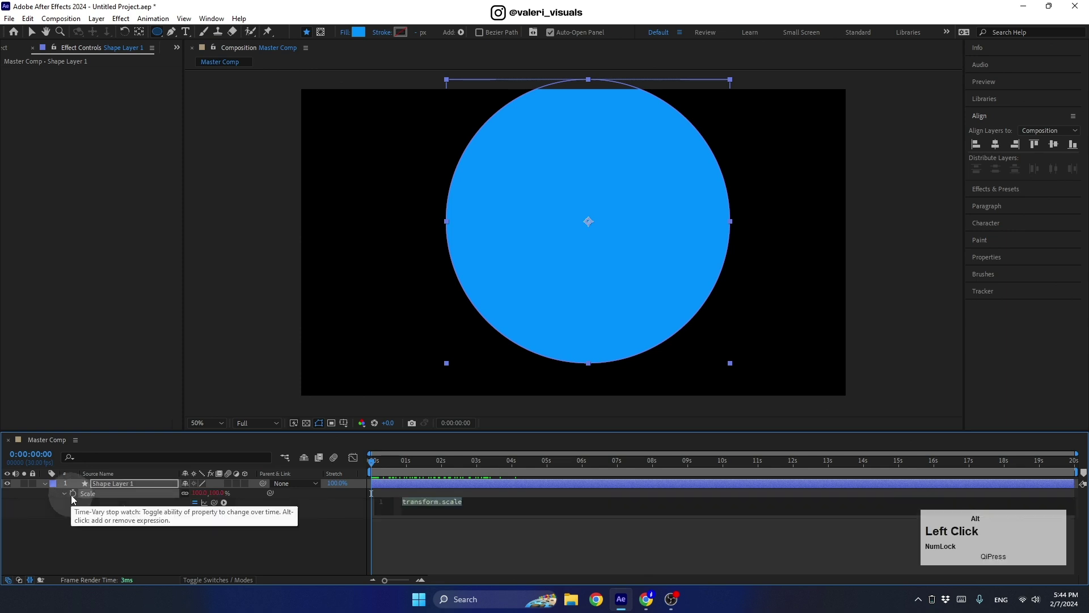
type("wig")
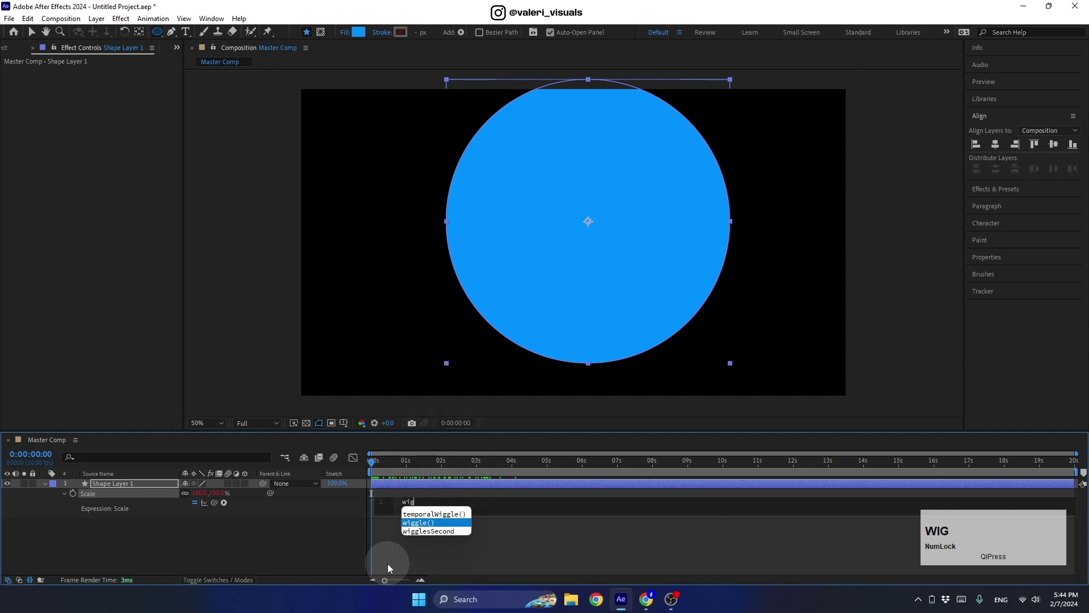
key("Return")
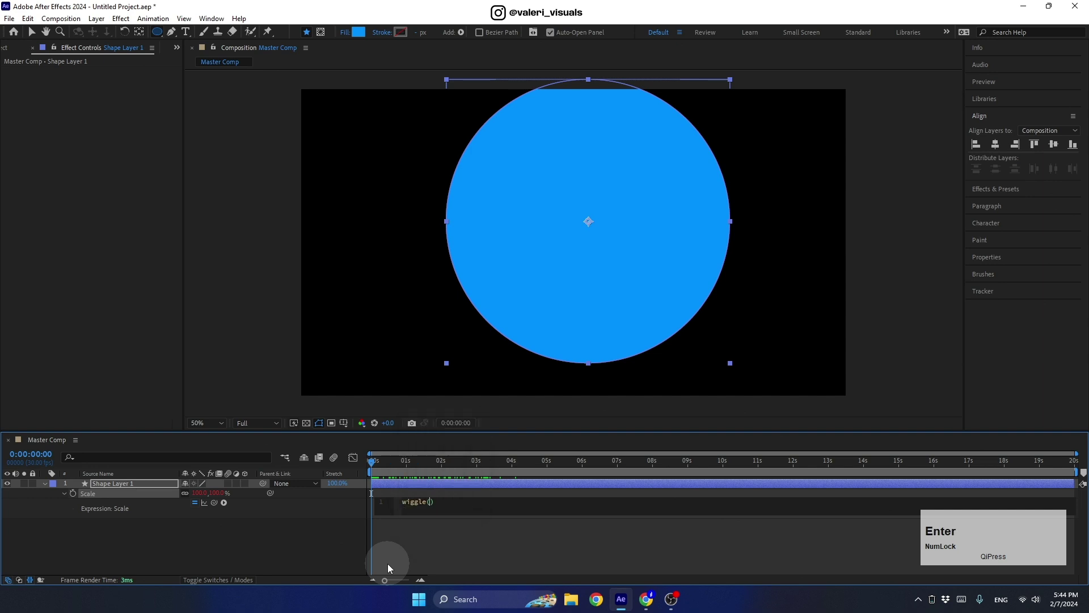
type("1,200")
left_click(308, 542)
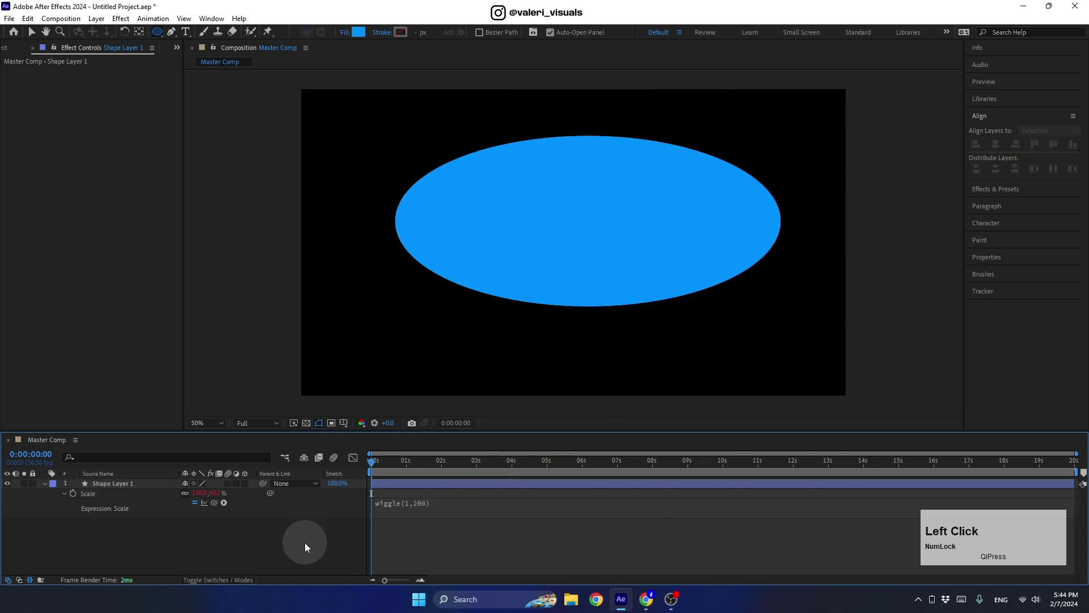
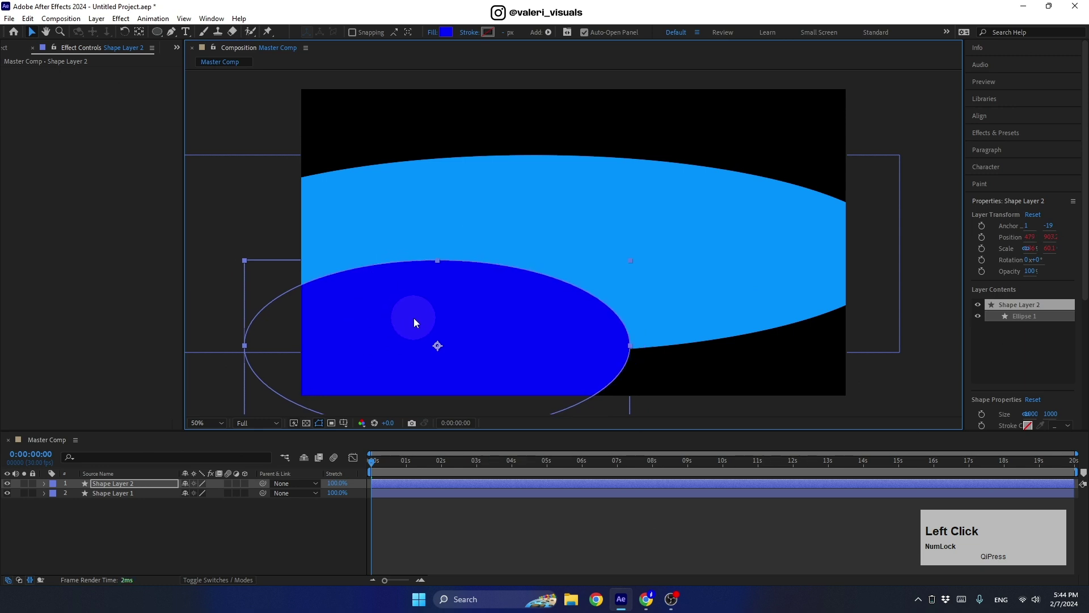
Duplicate the dark blue ellipse as a purple (C600FF) copy placed in the upper-right part of the composition frame
key("ctrl+d")
left_click_drag(393, 339, 350, 149)
left_click(446, 32)
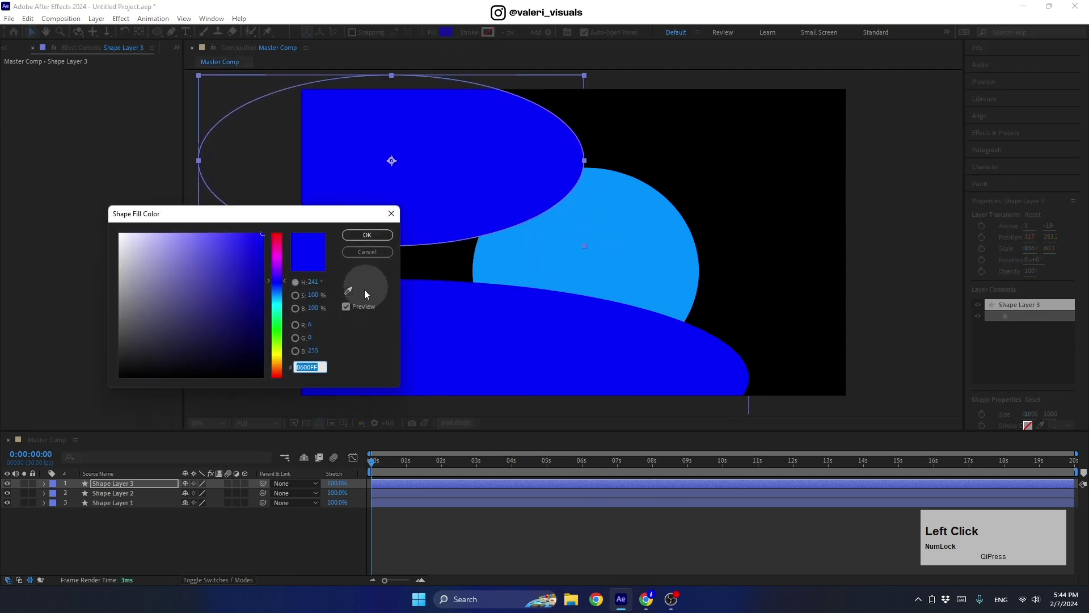
left_click_drag(274, 276, 275, 262)
left_click(355, 236)
left_click(397, 254)
left_click(532, 170)
left_click_drag(563, 168, 752, 158)
Duplicate the purple ellipse as a magenta copy placed in the upper-left corner of the composition frame
key("ctrl+d")
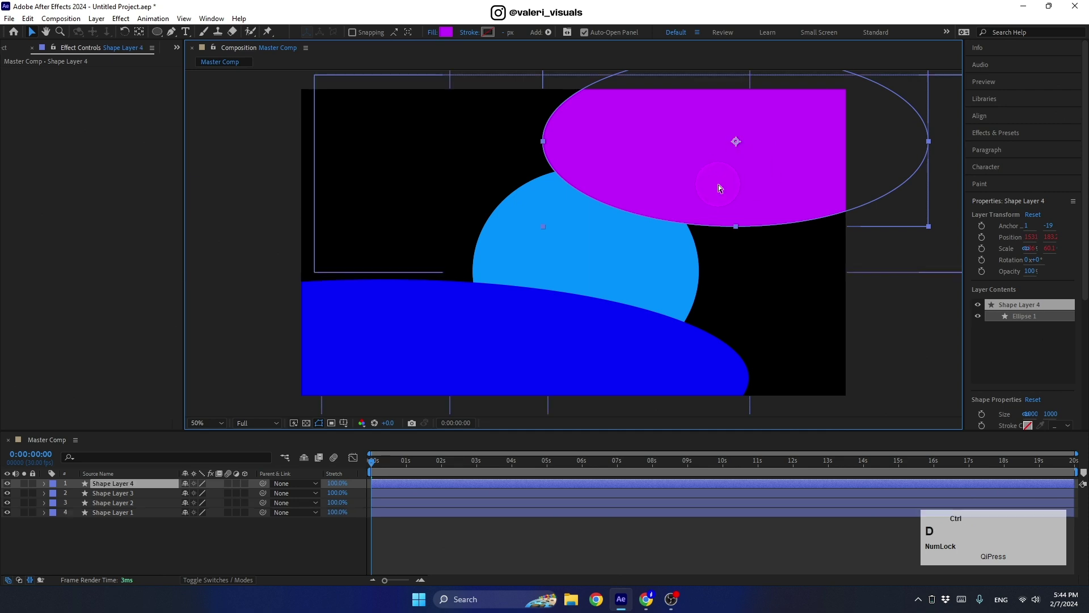
left_click_drag(620, 175, 358, 240)
left_click(446, 33)
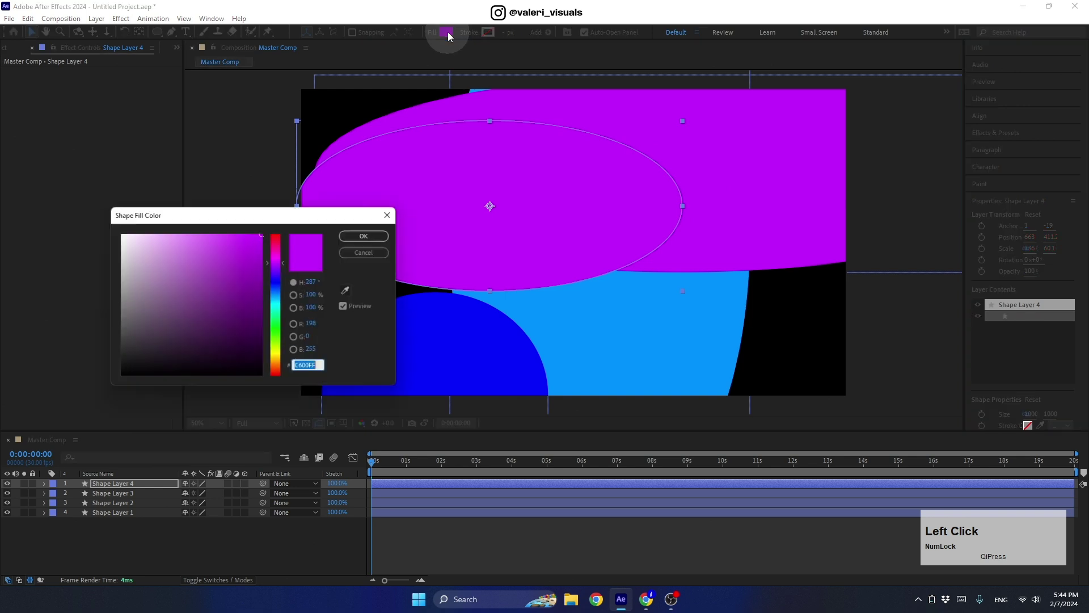
left_click(277, 264)
left_click_drag(276, 265, 279, 257)
left_click(367, 235)
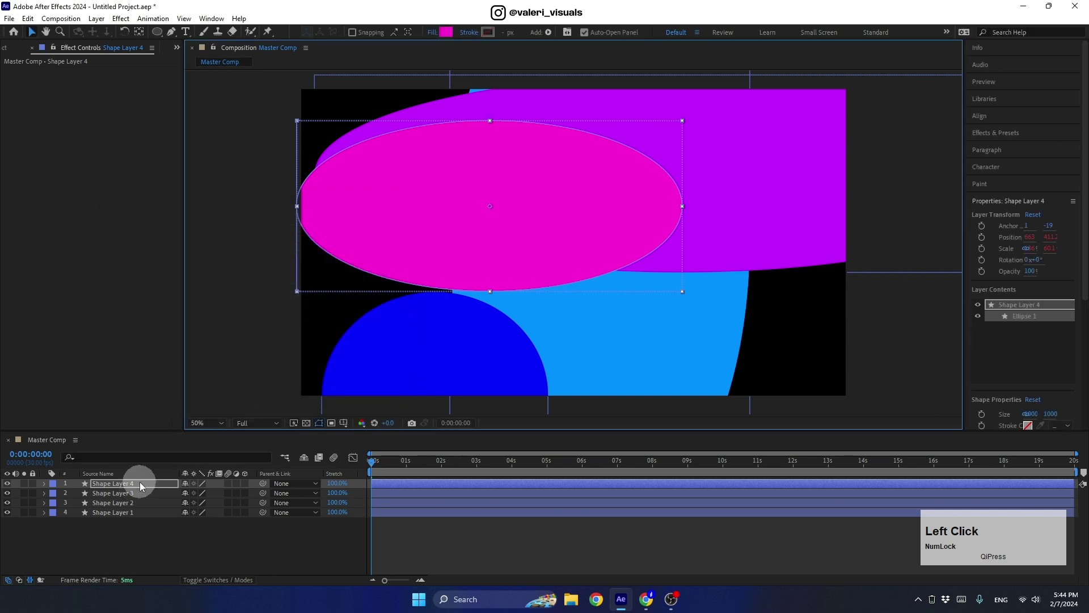
left_click_drag(443, 250, 342, 200)
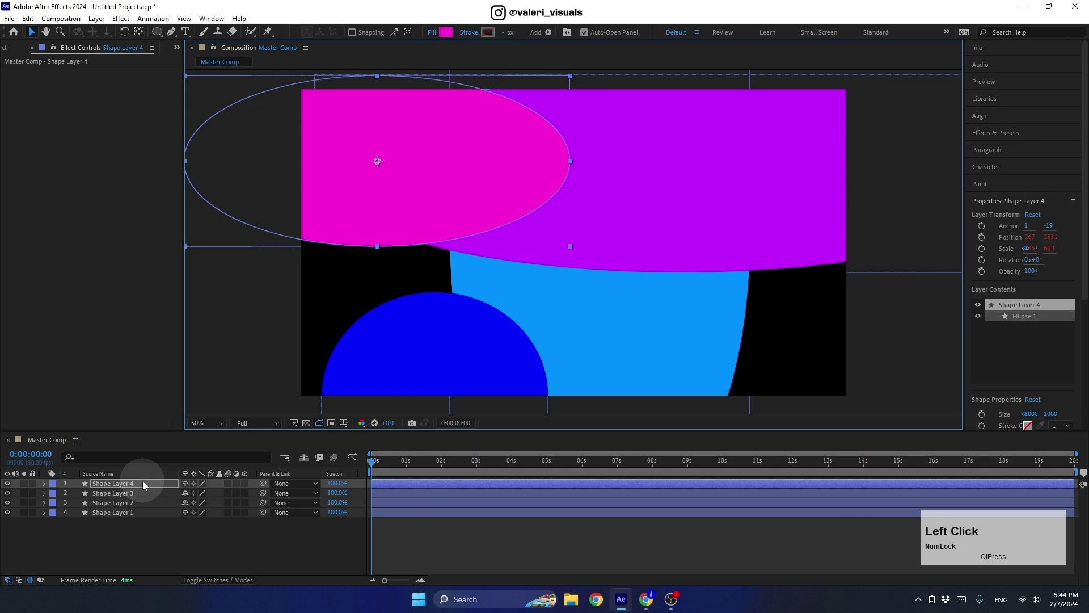
Duplicate the magenta ellipse as a red (FF000C) copy placed in the lower-right part of the composition frame
key("ctrl+d")
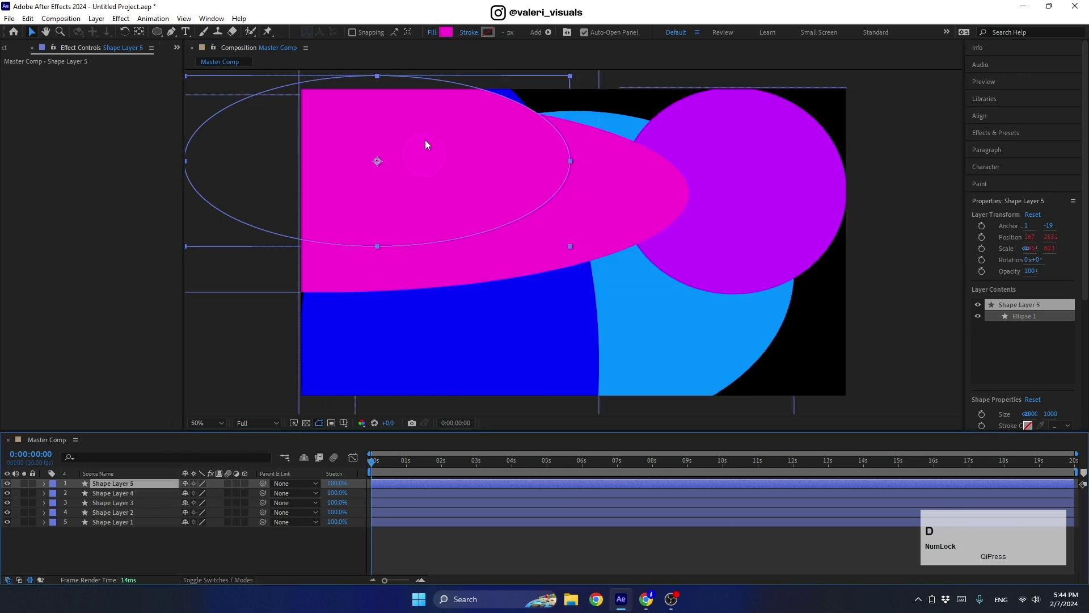
left_click(446, 31)
left_click_drag(274, 253, 278, 238)
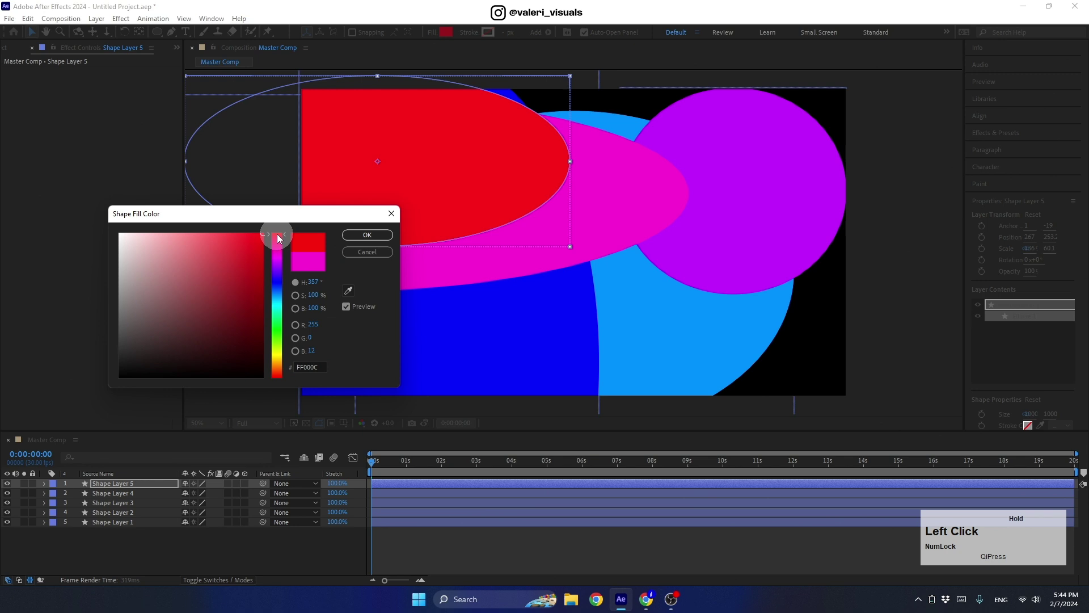
left_click(367, 234)
left_click(298, 344)
left_click_drag(380, 202, 745, 366)
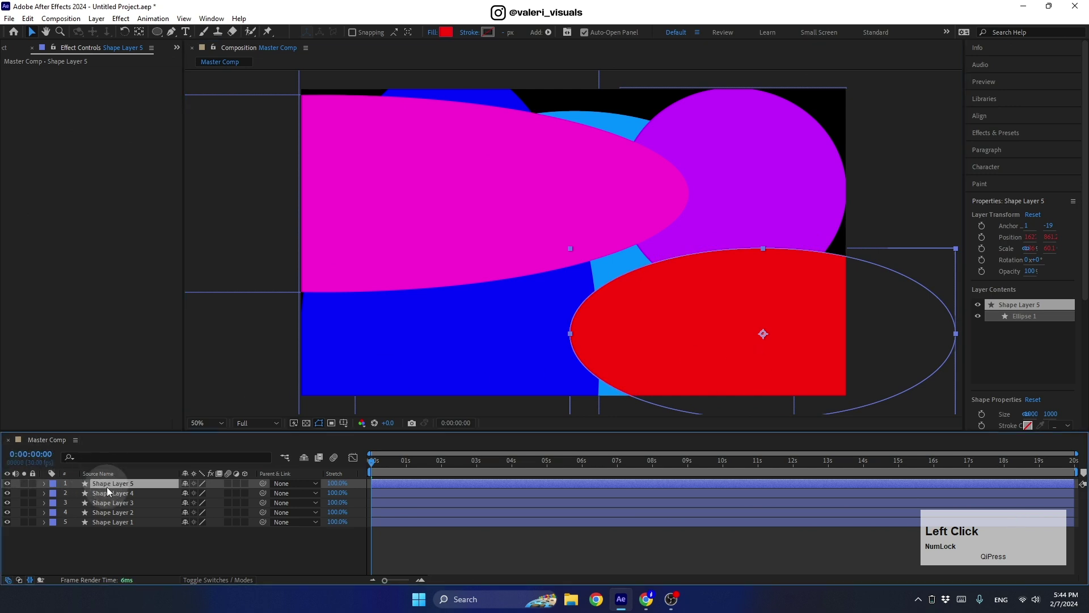
Duplicate the red ellipse as a yellow copy placed at the upper edge of the composition frame, right of center
key("ctrl+d")
left_click_drag(617, 264, 530, 151)
left_click(454, 33)
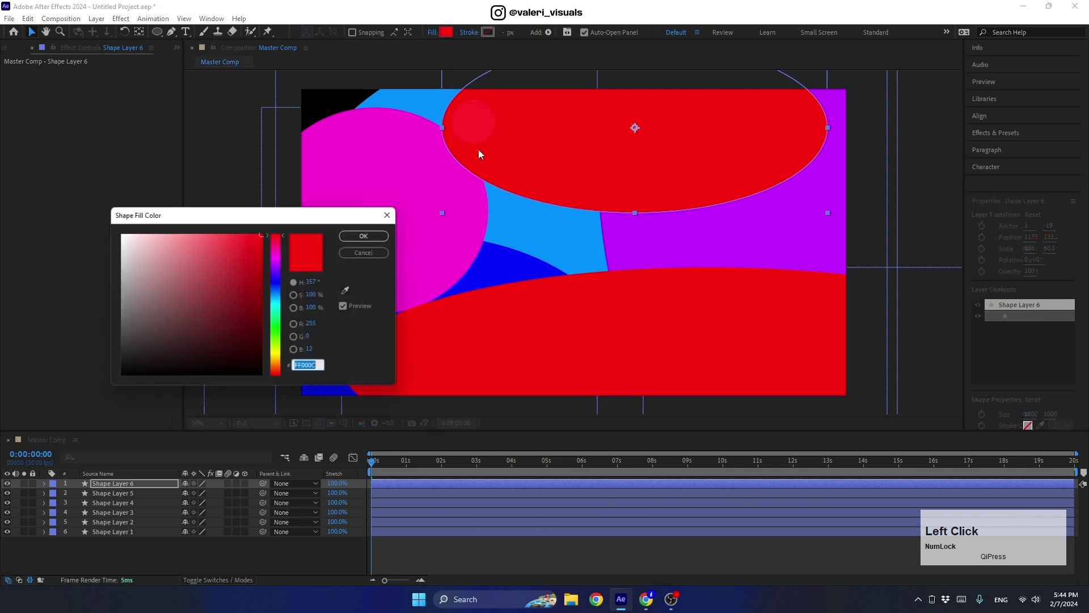
left_click(276, 360)
left_click_drag(276, 359, 282, 356)
left_click(361, 239)
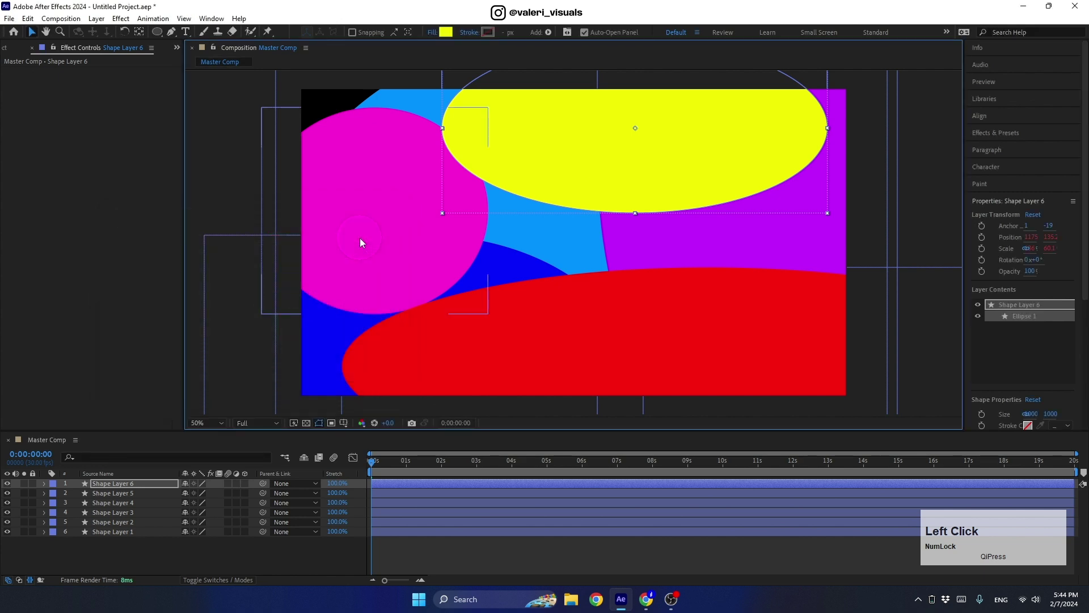
Toggle the transparency grid at the first frame to check for areas the ellipses leave uncovered
mouse_move(379, 460)
left_mouse_down()
mouse_move(449, 455)
mouse_move(372, 463)
left_mouse_up()
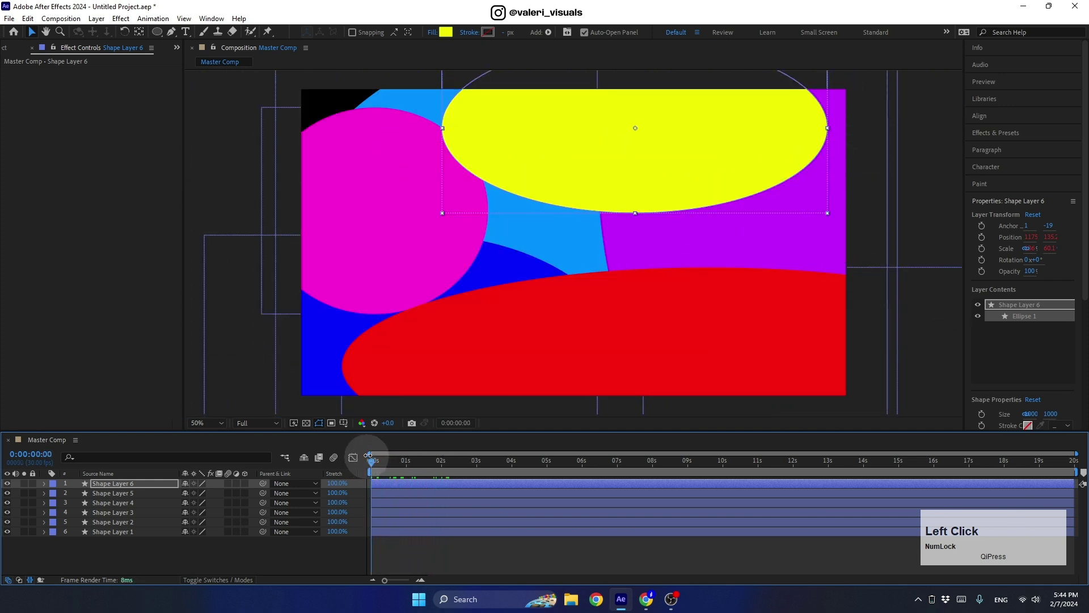
left_click(307, 423)
left_click(306, 424)
left_click(306, 423)
left_click(306, 423)
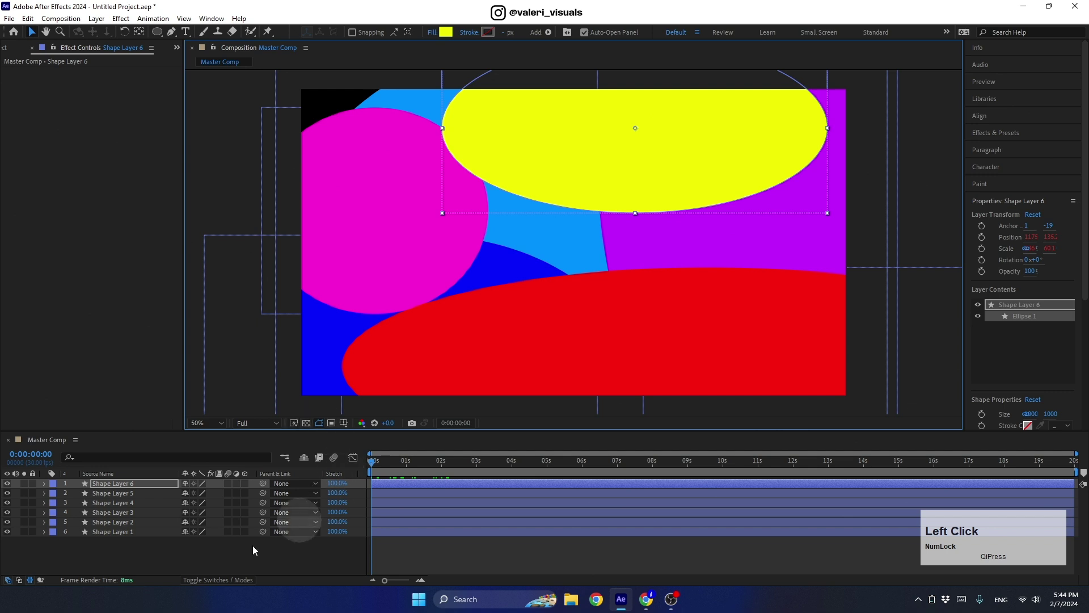
Create a comp-sized cyan (00F0FF) solid named Bg and place it beneath all the shape layers
right_click(136, 547)
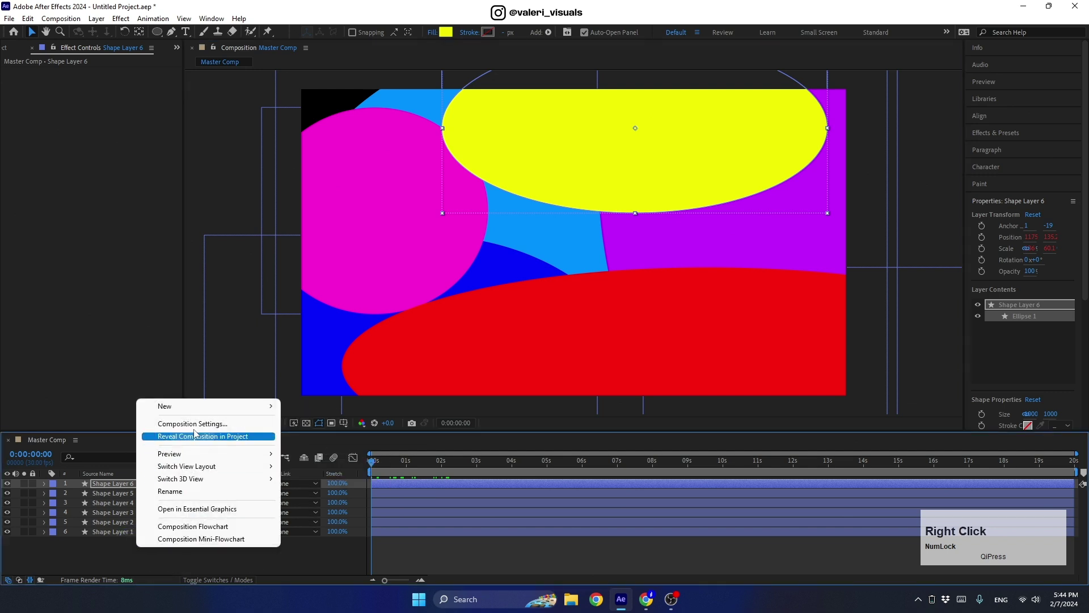
mouse_move(262, 411)
left_click(308, 435)
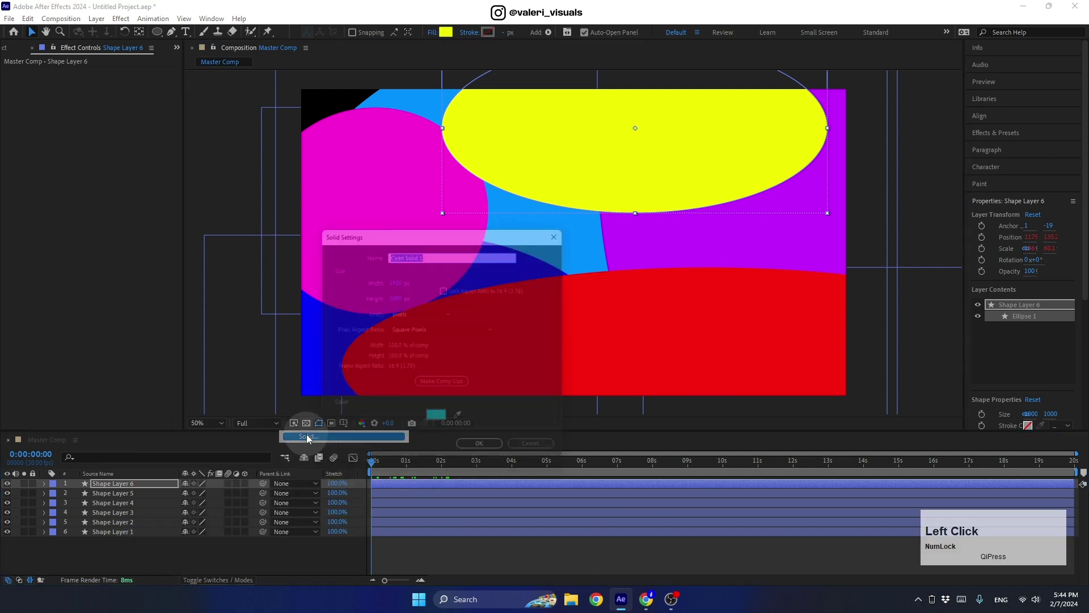
type("Bg")
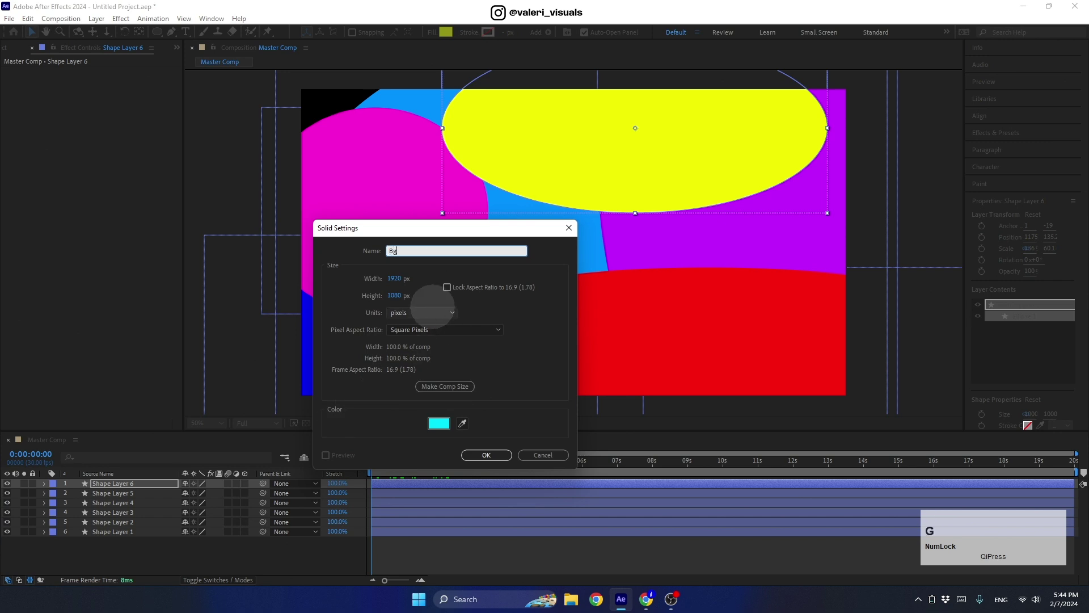
left_click(437, 389)
left_click(437, 426)
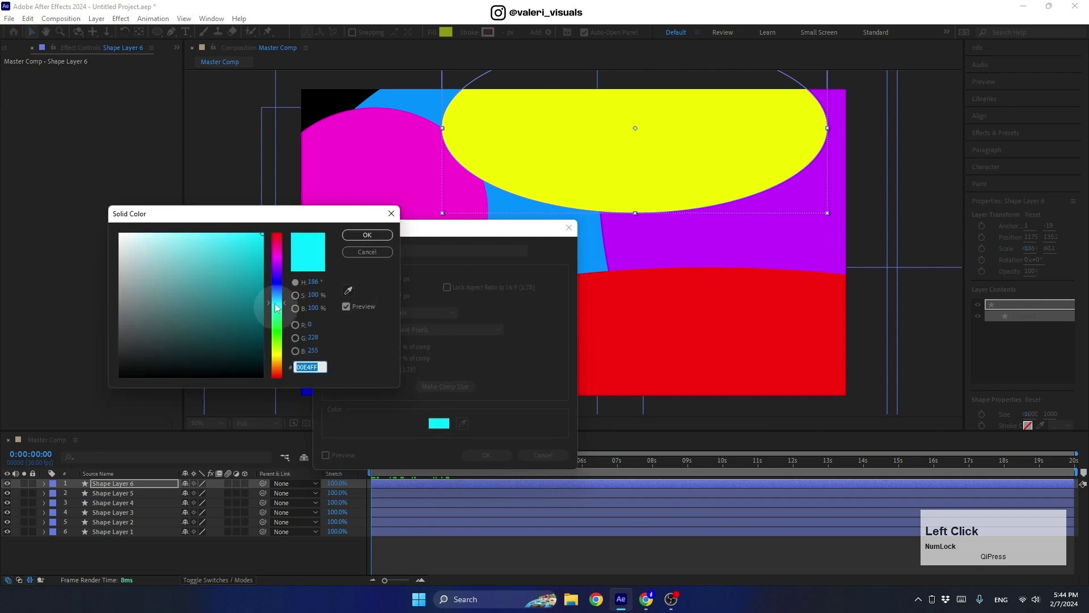
left_click_drag(276, 305, 278, 308)
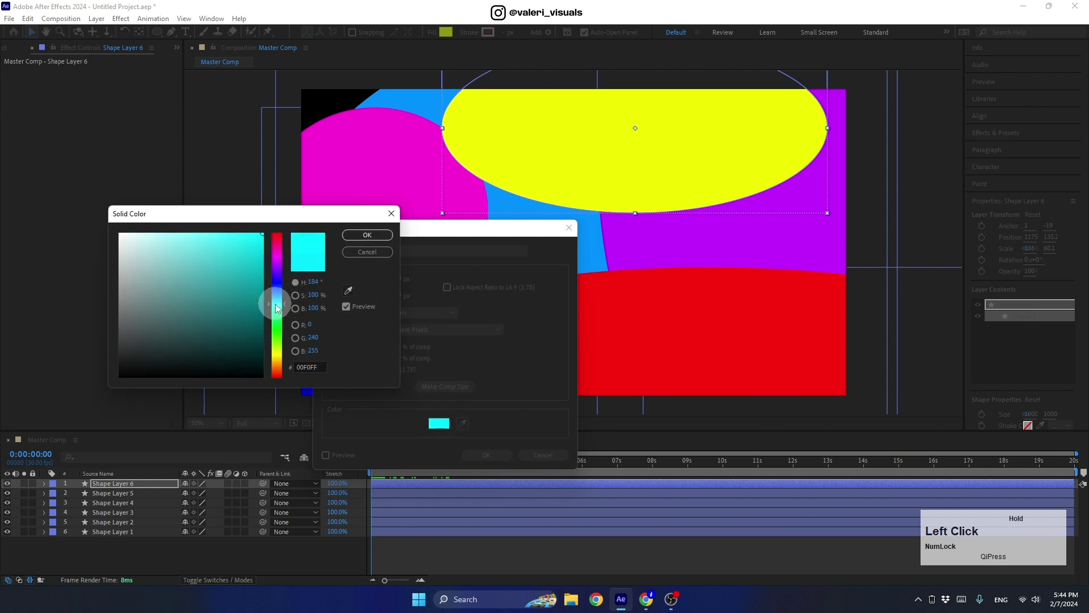
left_click(367, 235)
left_click(477, 455)
left_click_drag(110, 483, 100, 556)
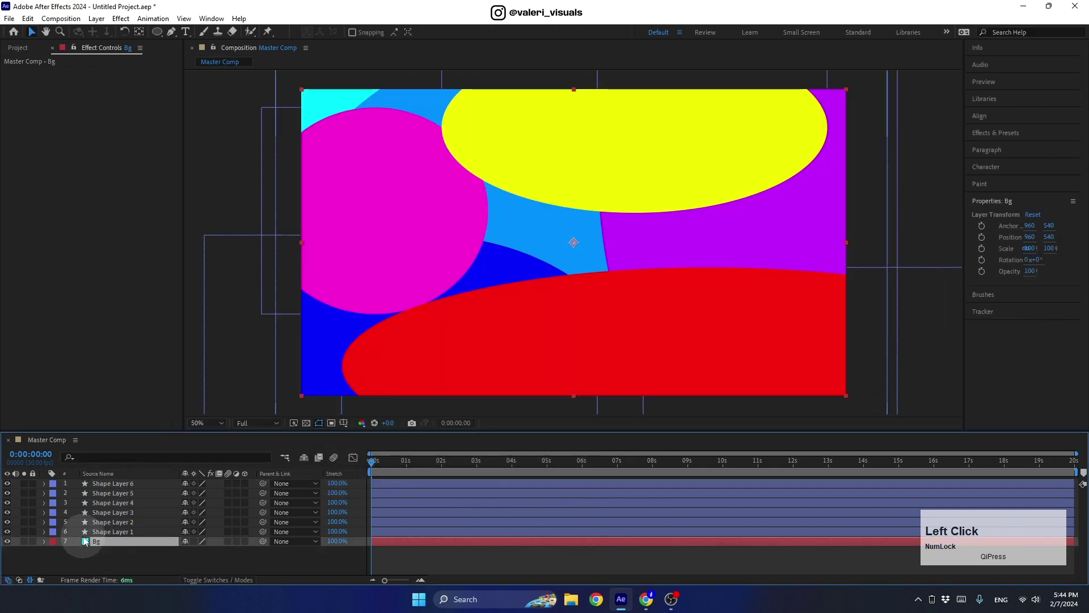
Add an adjustment layer above all the layers of the Master Comp
left_click_drag(372, 460, 424, 465)
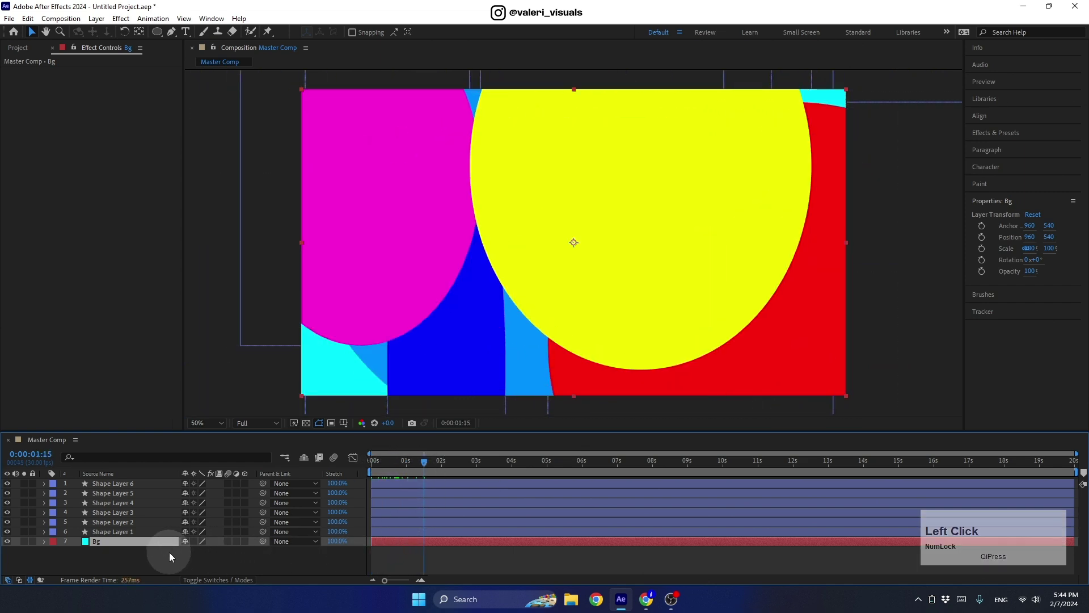
left_click(129, 553)
right_click(121, 553)
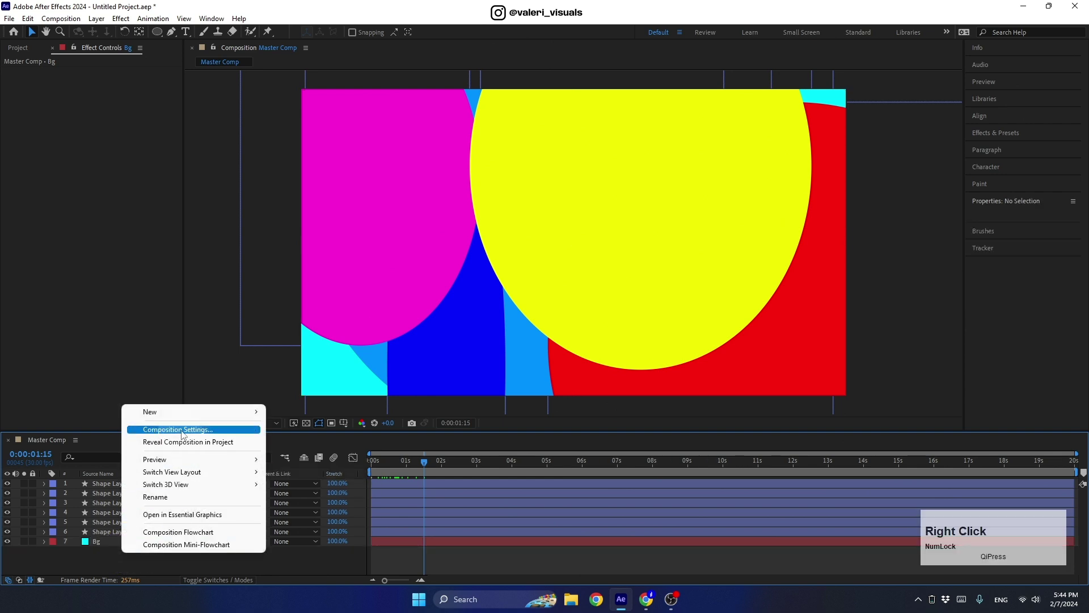
mouse_move(248, 412)
left_click(311, 504)
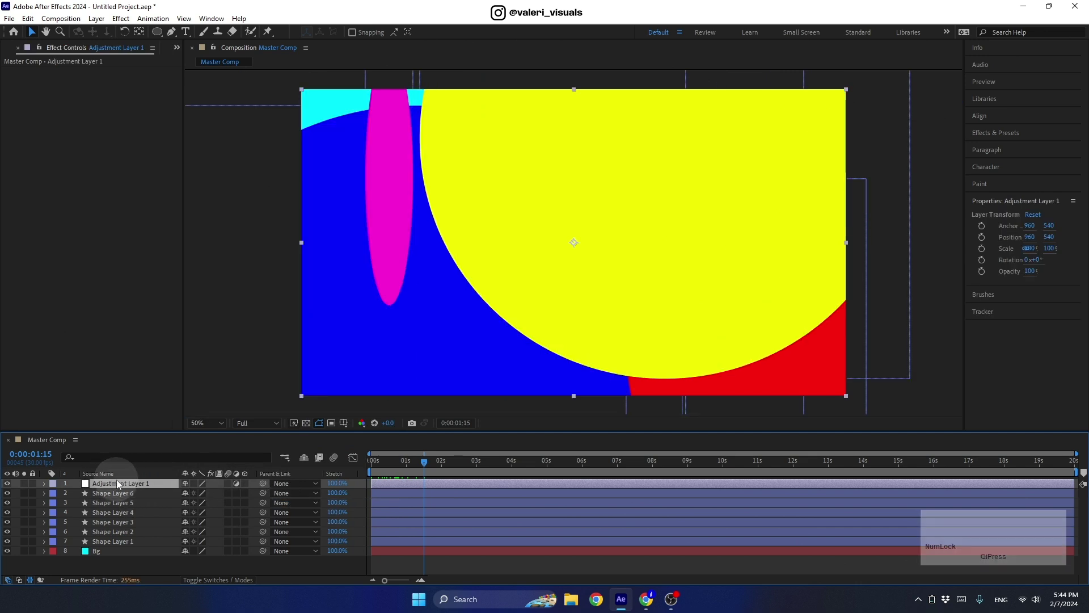
Find the Fast Box Blur effect and apply it to the adjustment layer
left_click(989, 135)
left_click(973, 149)
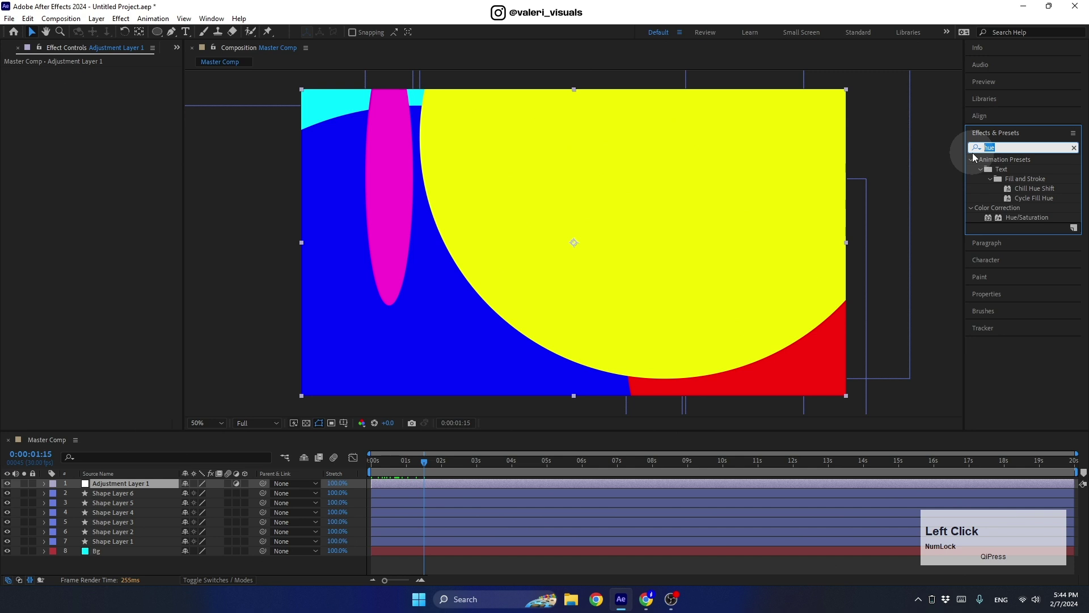
type("Fast")
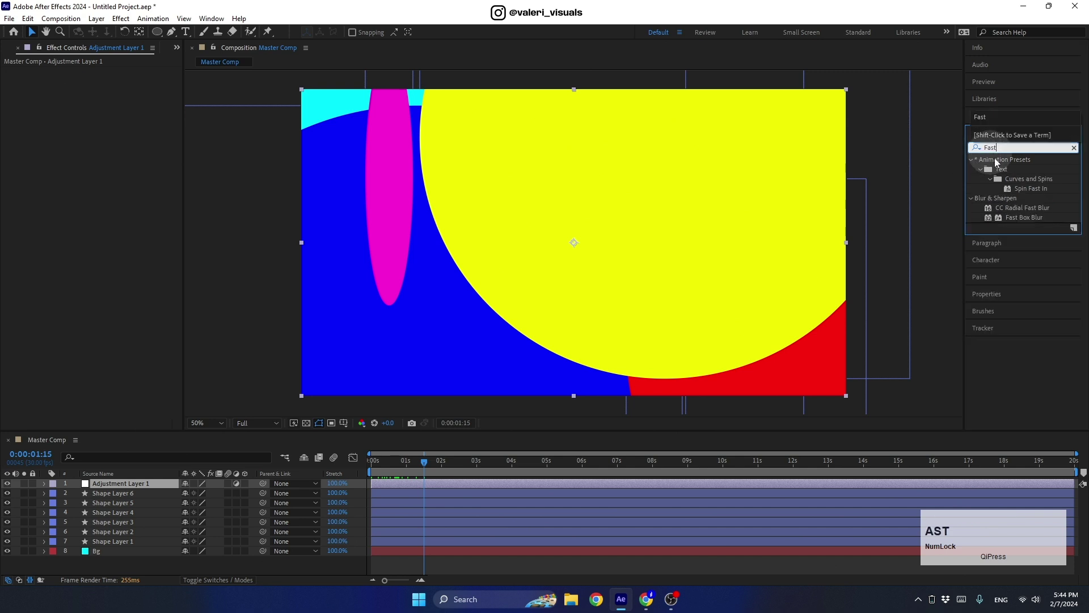
left_click_drag(1025, 216, 113, 482)
Rename the adjustment layer as Blur
left_click(113, 483)
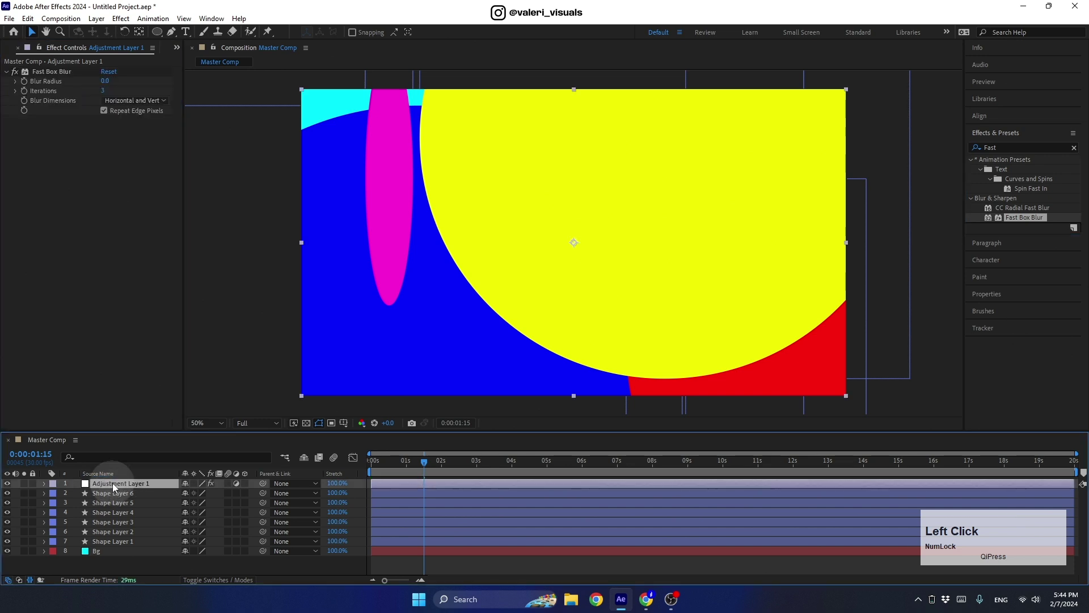
key("Return")
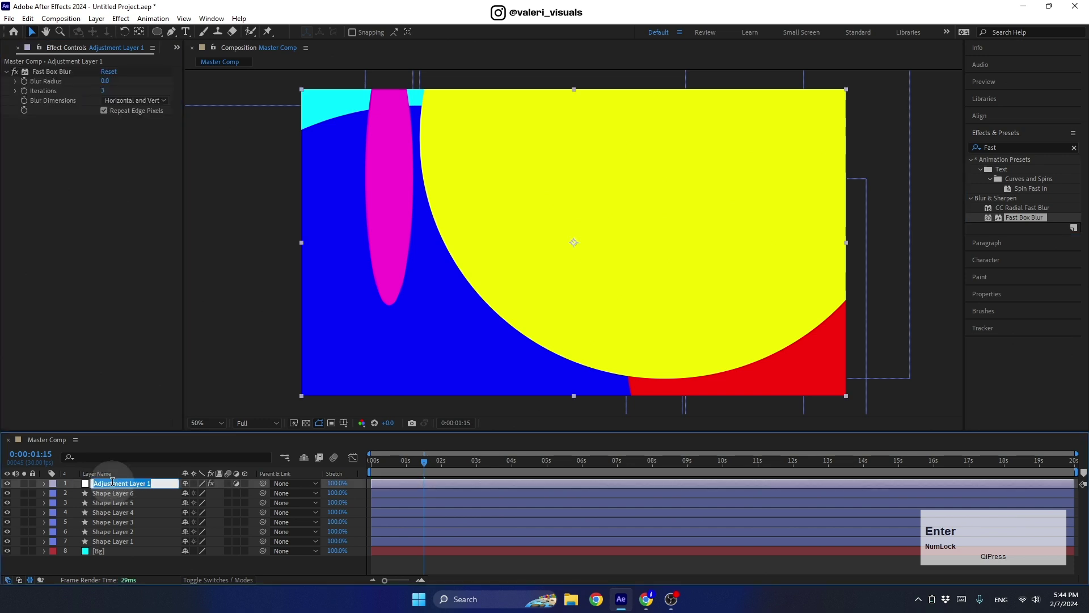
type("Blur")
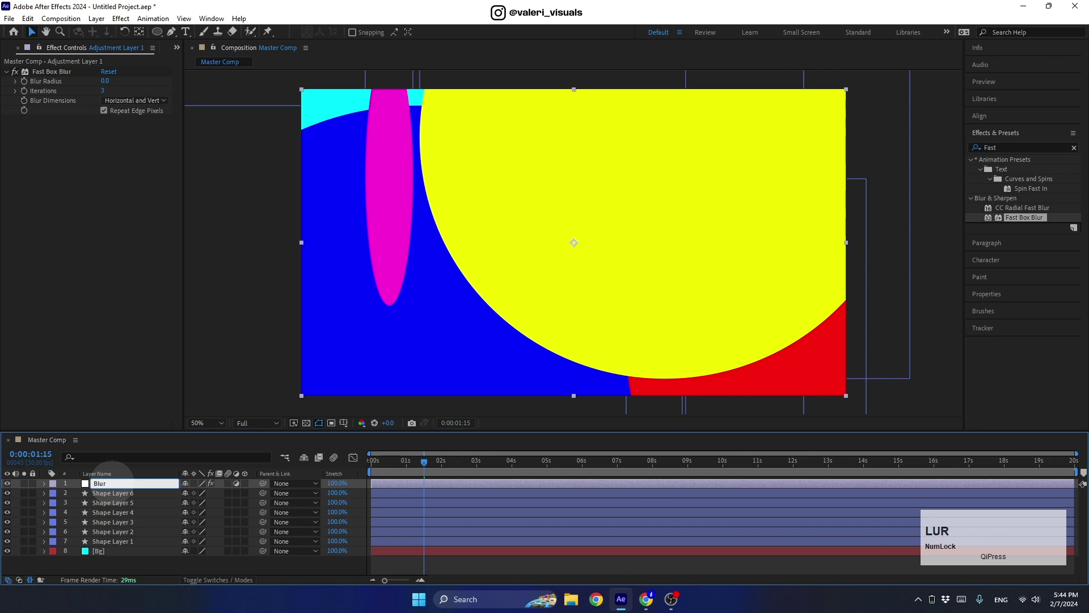
key("Return")
Set the Fast Box Blur's Blur Radius to 200 and check the gradient at another frame
mouse_move(106, 83)
left_mouse_down()
mouse_move(134, 93)
mouse_move(114, 80)
mouse_move(134, 90)
mouse_move(120, 89)
left_mouse_up()
left_click(105, 82)
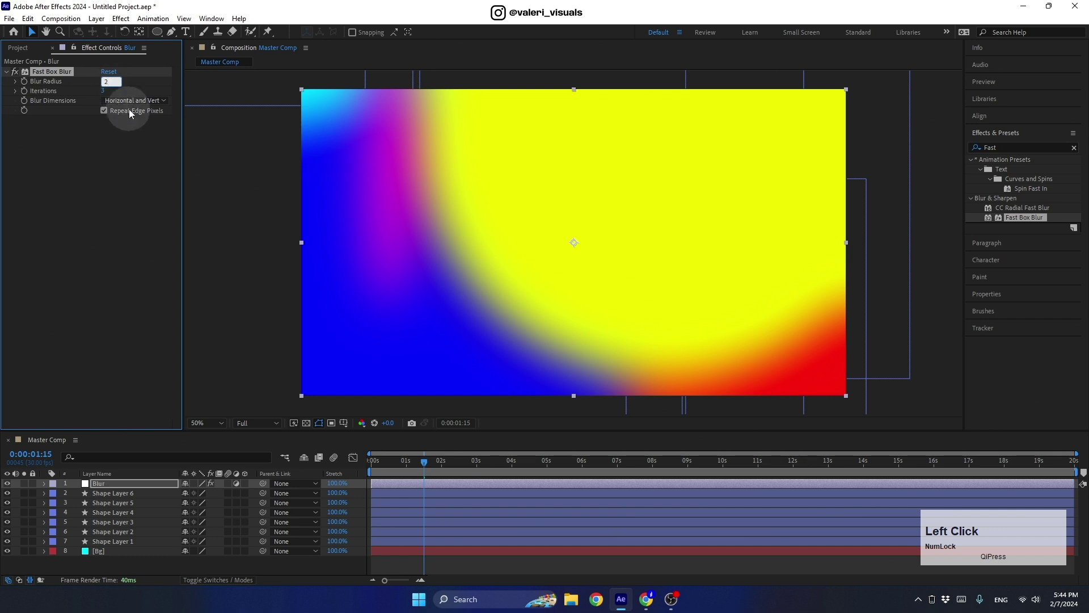
left_click(324, 311)
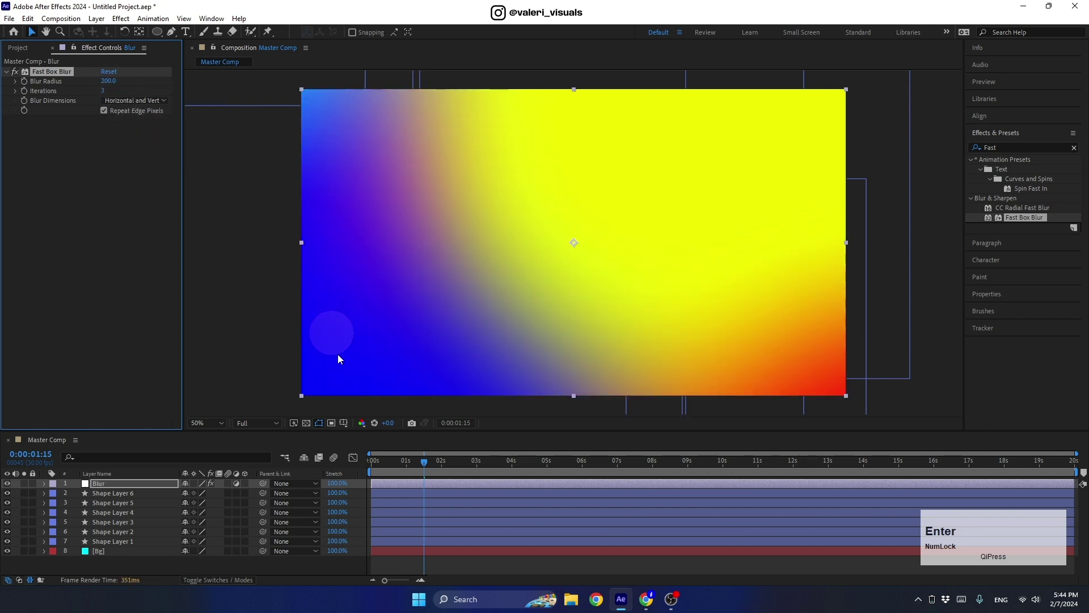
left_click_drag(423, 471, 458, 472)
Pre-compose all eight layers into a composition named Gradient Comp, moving all attributes into it
left_click(202, 550)
left_click_drag(149, 563, 90, 452)
right_click(115, 504)
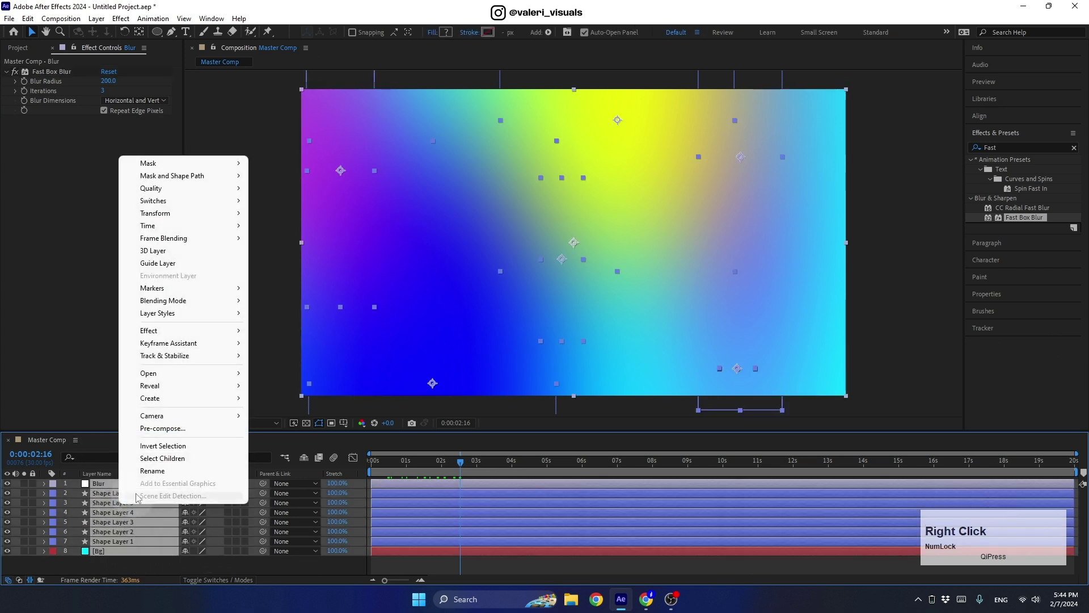
left_click(156, 428)
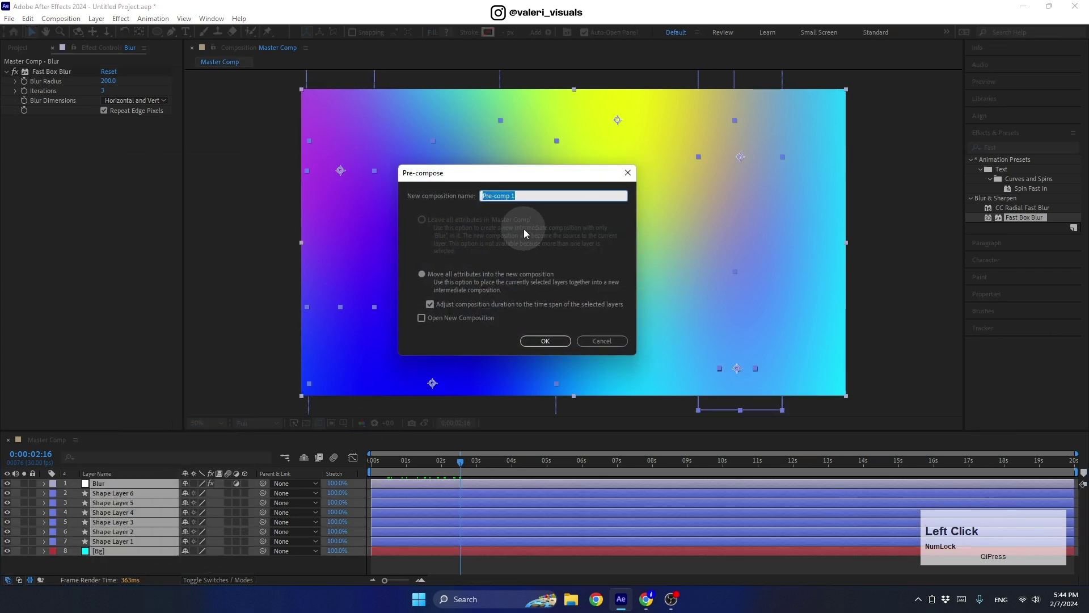
type("Gradi")
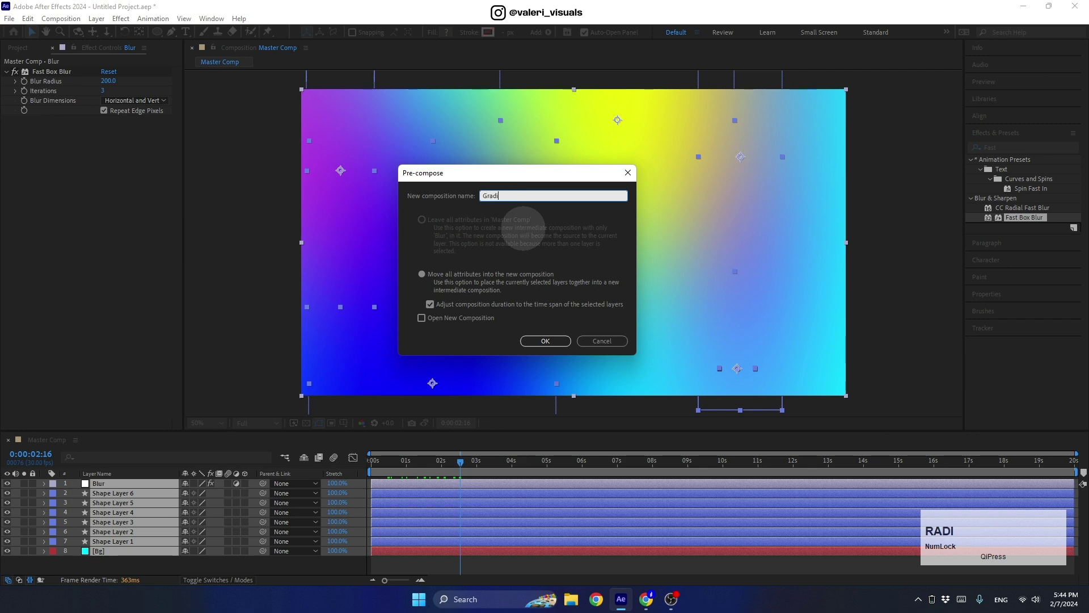
type("ent Comp")
left_click(506, 197)
type("t")
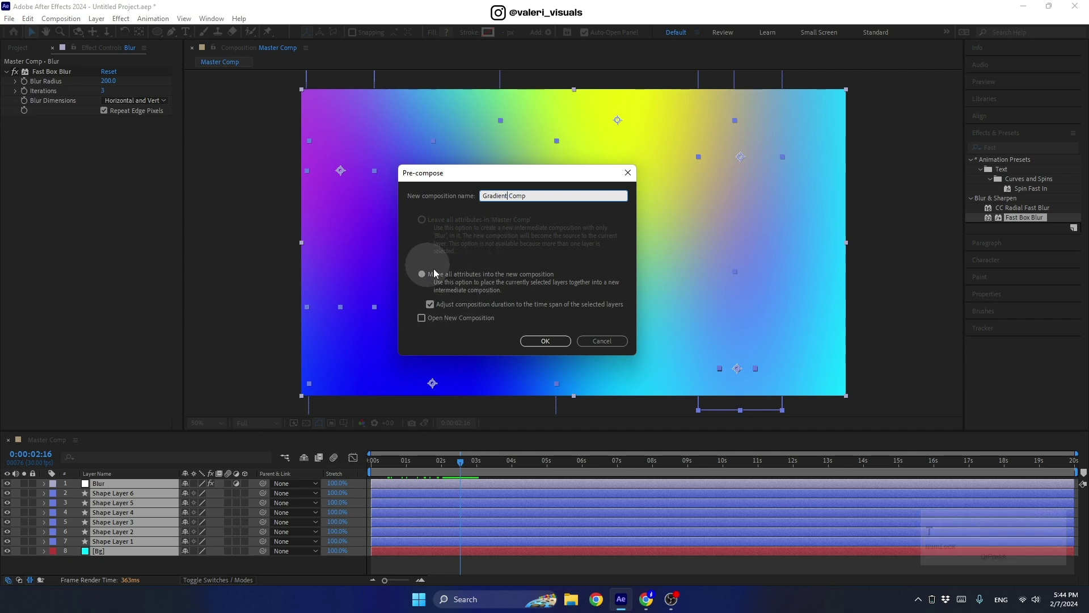
left_click(543, 341)
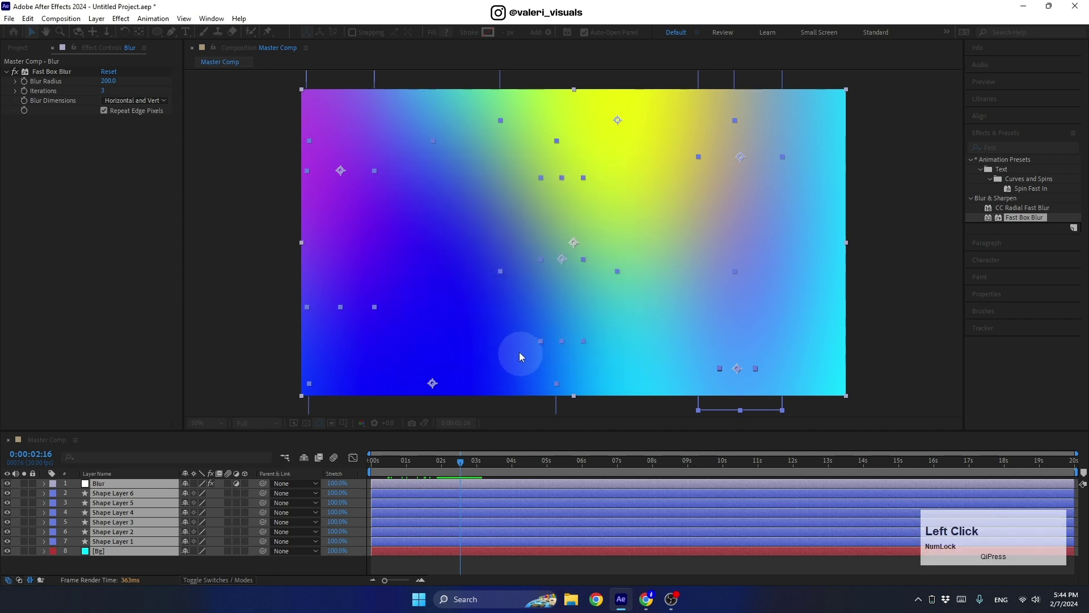
key("ctrl+s")
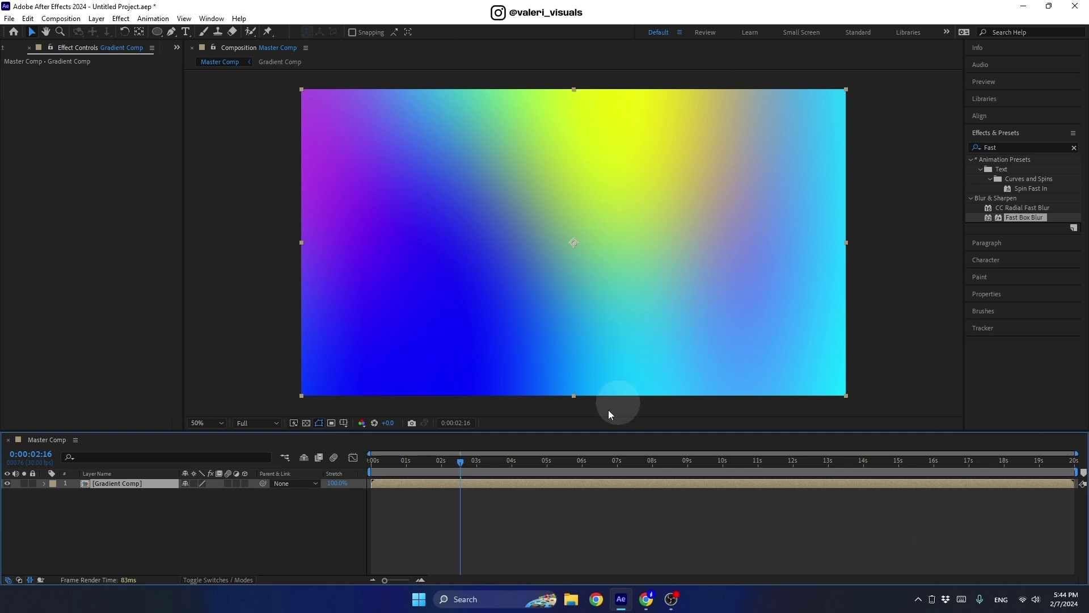
Preview the Gradient Comp's color motion from the first frame to judge its speed
left_click_drag(447, 457, 368, 509)
key("space")
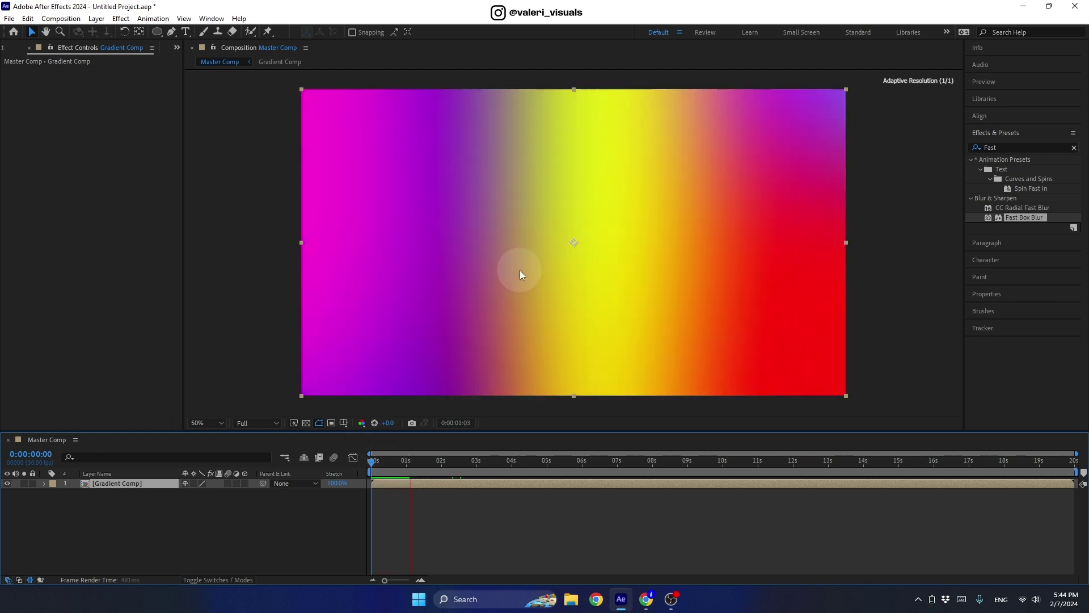
key("space")
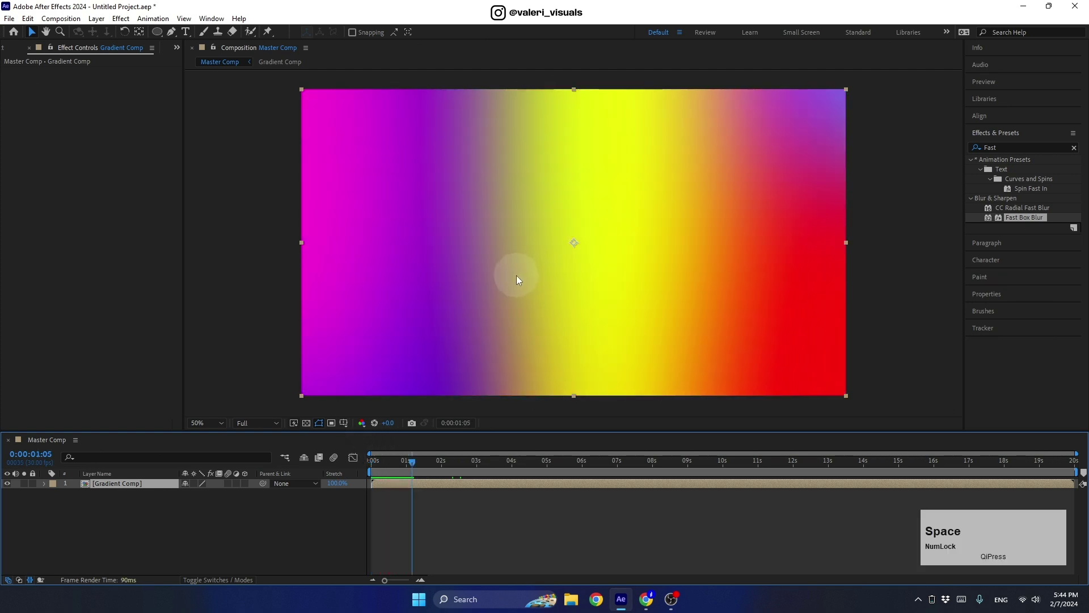
Slow down the Gradient Comp layer by setting its time stretch factor to 200%
right_click(351, 474)
mouse_move(425, 509)
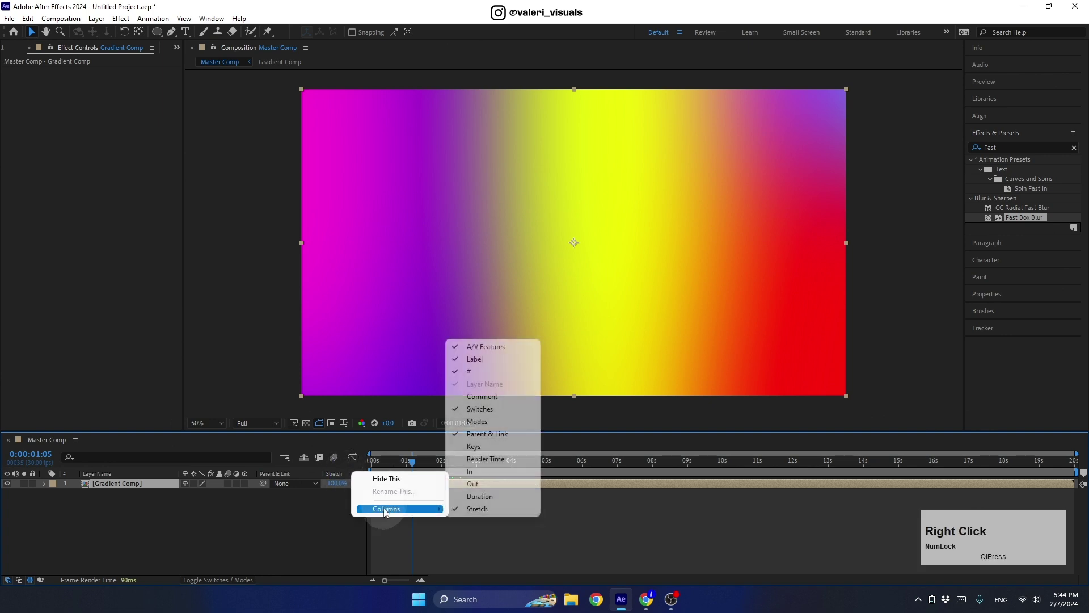
left_click(338, 484)
type("200")
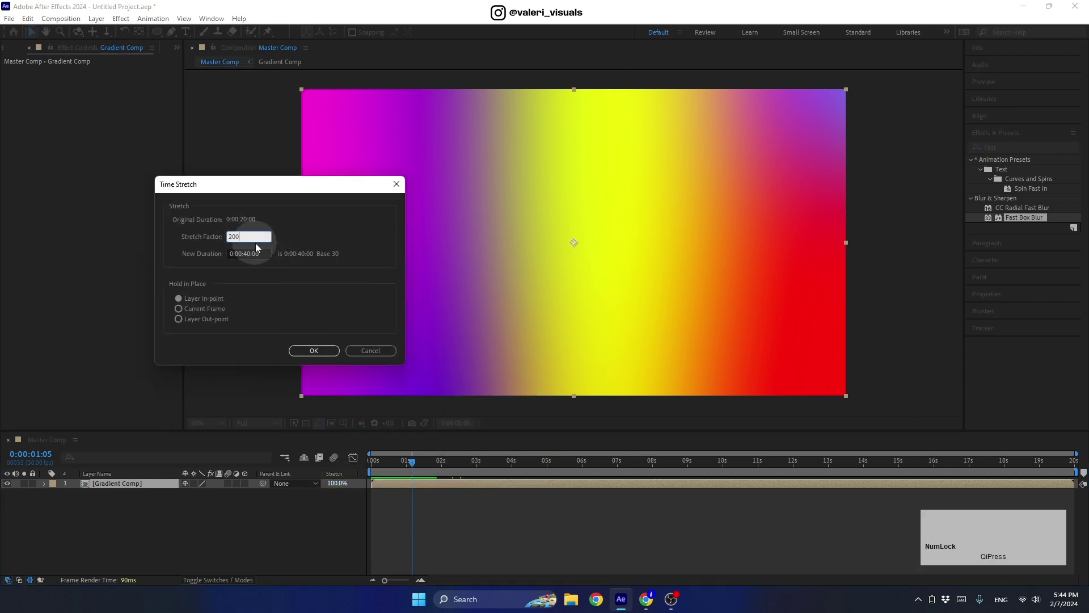
left_click(295, 349)
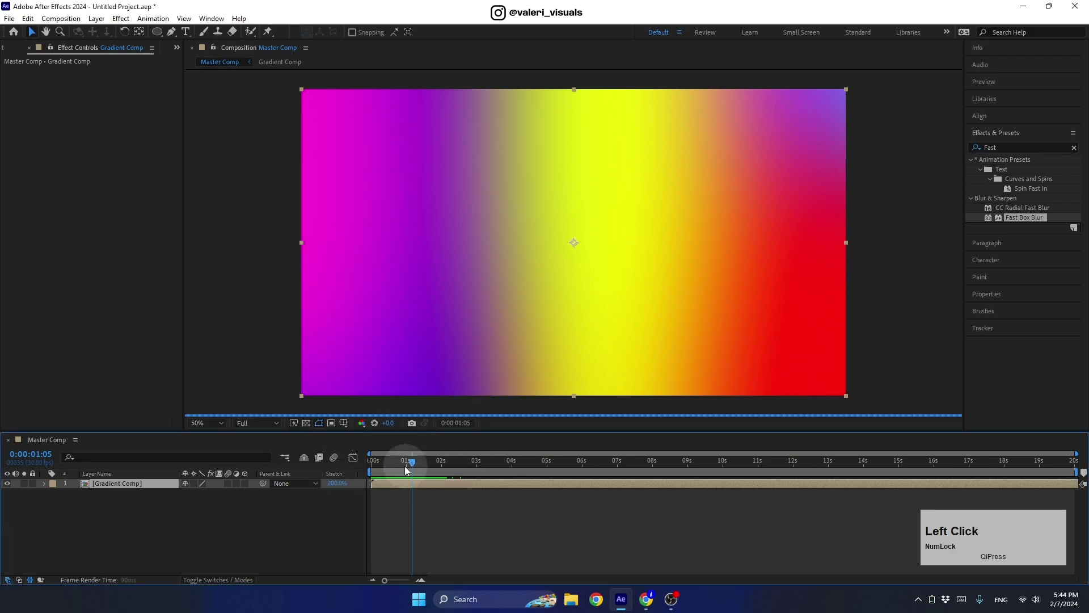
Play the time-stretched gradient from the first frame to check its slower motion
left_click_drag(406, 463, 363, 458)
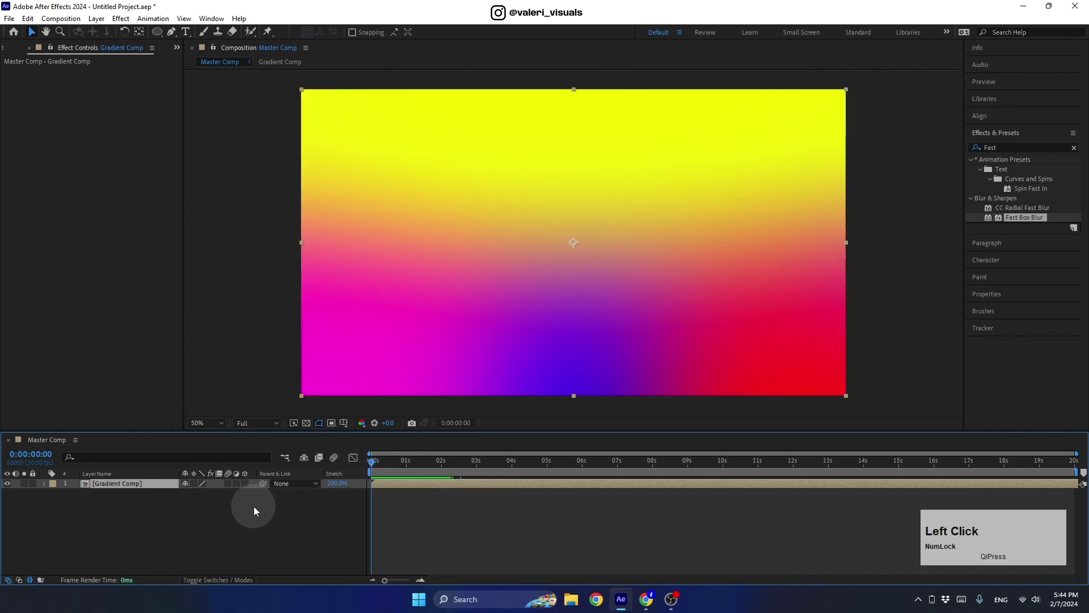
key("space")
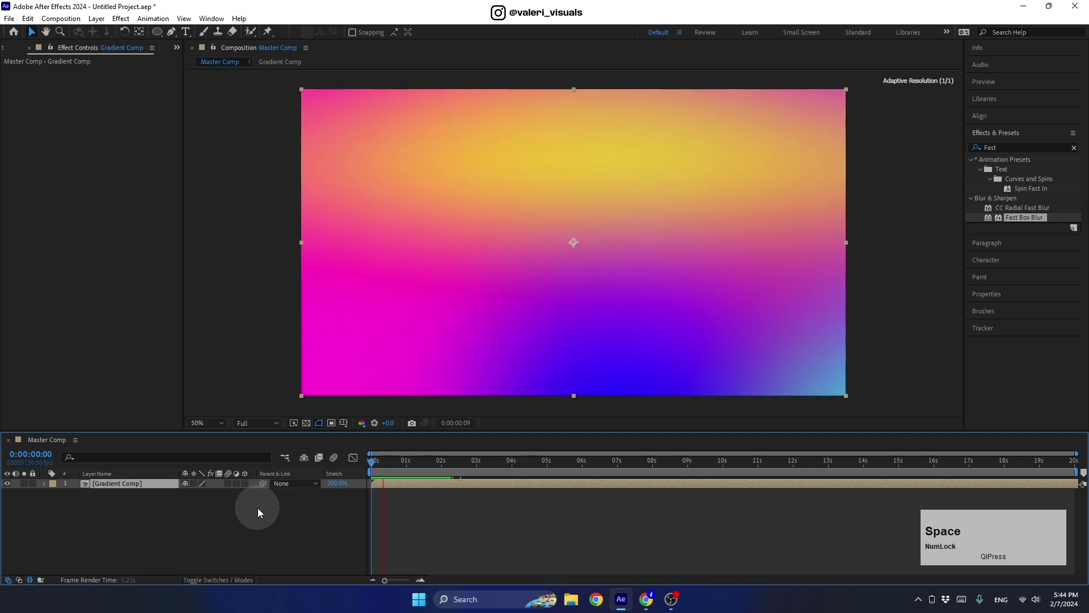
key("space")
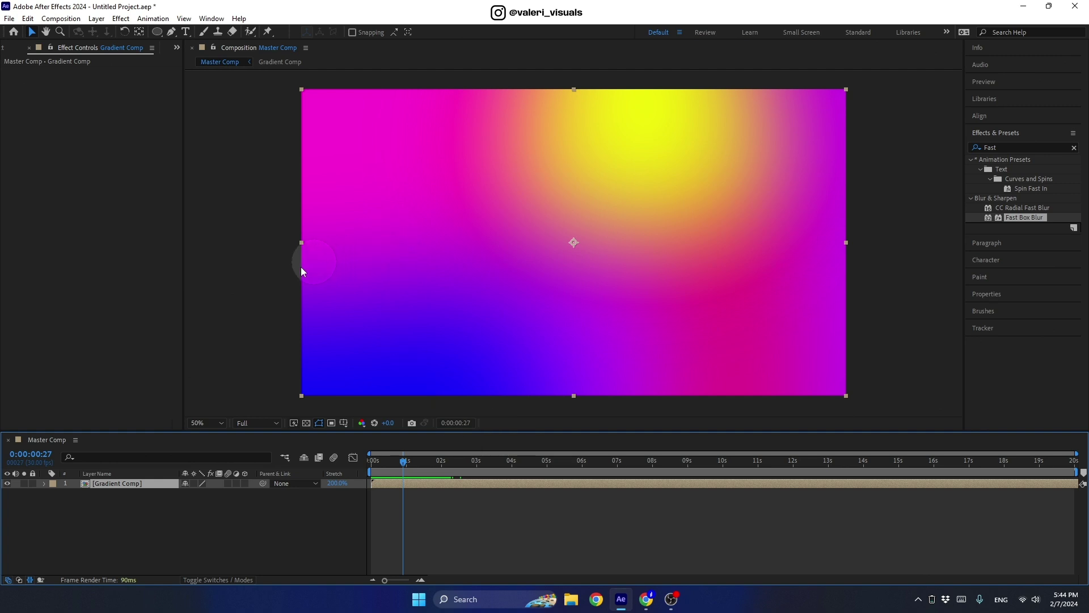
Draw a circular mask with the Ellipse tool on the Gradient Comp layer, near the center and almost filling the frame height
left_click(104, 483)
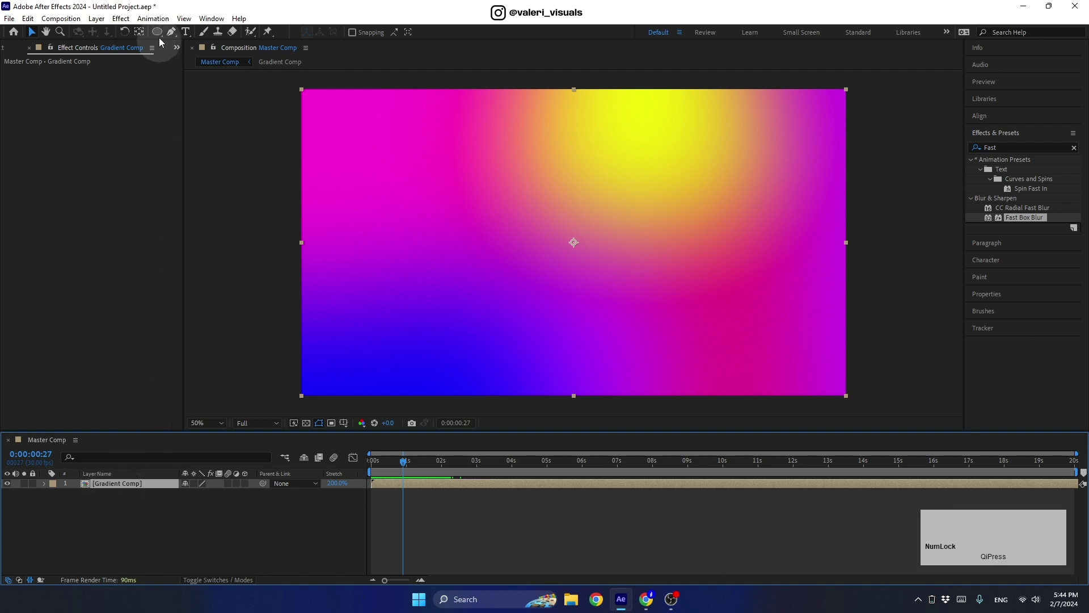
left_click_drag(157, 32, 187, 56)
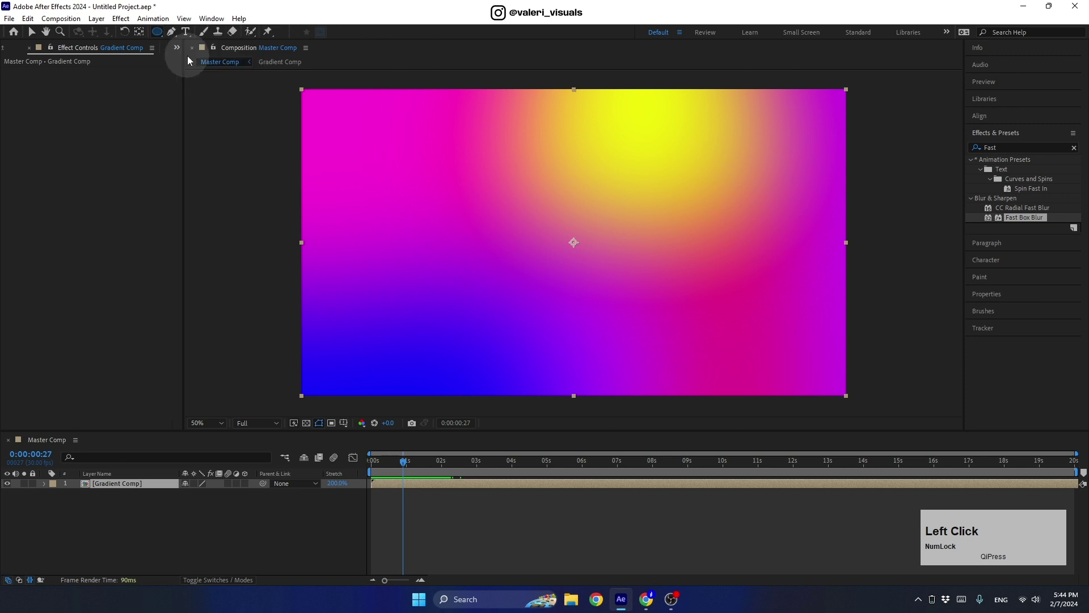
left_click_drag(452, 107, 689, 377)
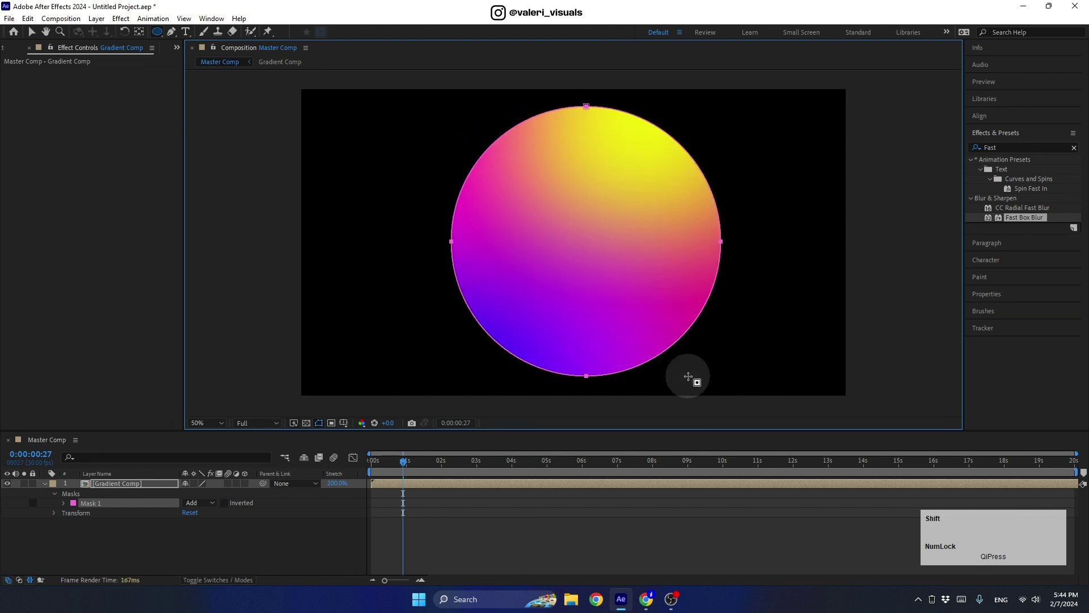
Display the Title/Action Safe guides and move the circular mask so that its center sits exactly on the frame's center mark
left_click(343, 423)
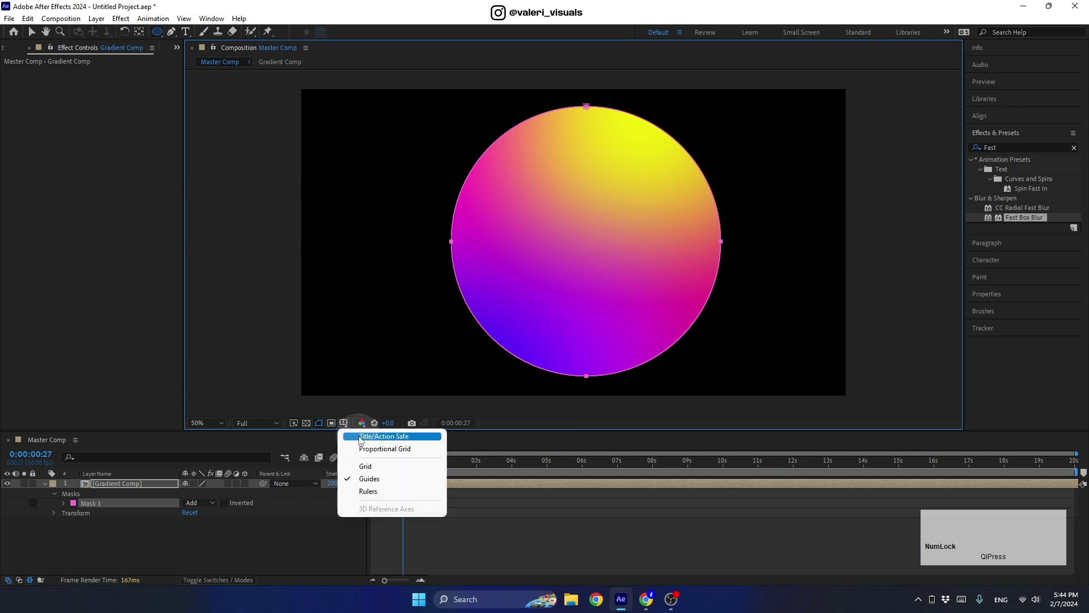
left_click(360, 436)
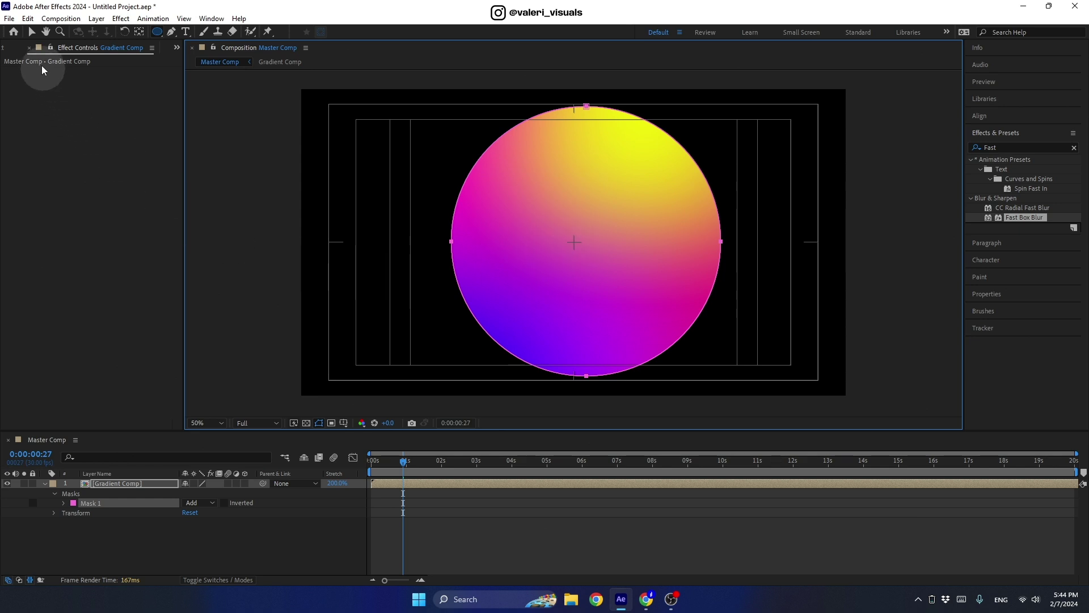
left_click(32, 31)
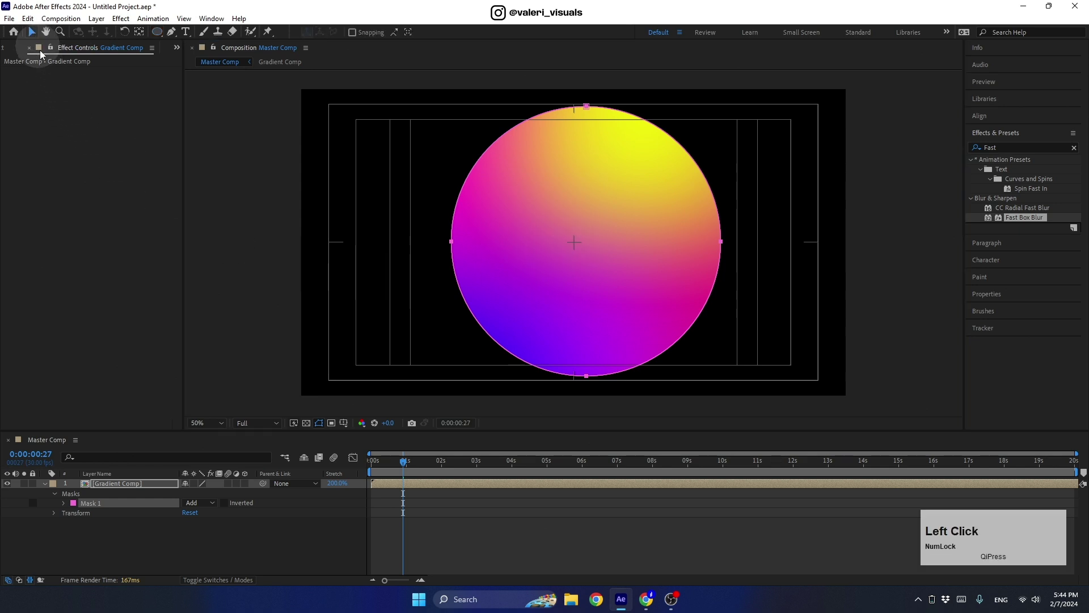
left_click(586, 107)
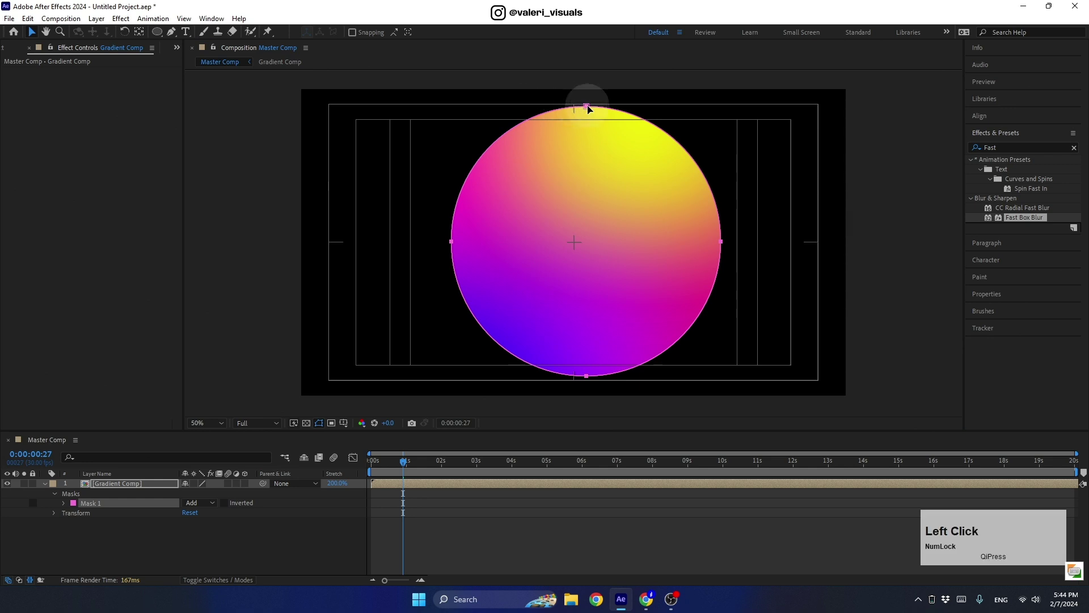
left_click(588, 108)
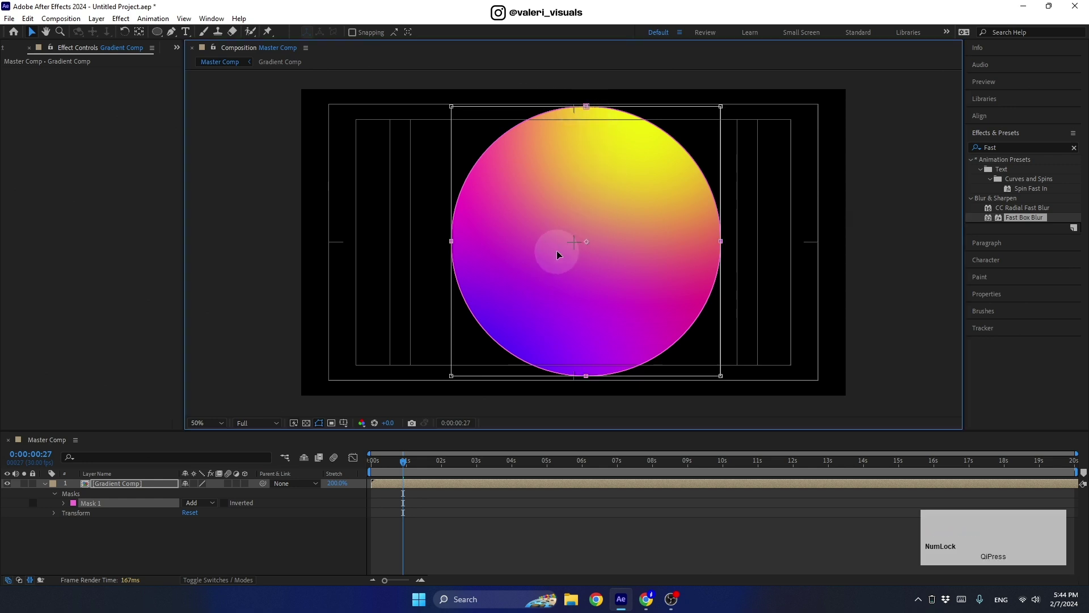
left_click_drag(570, 256, 556, 256)
scroll(567, 243, "up", 4)
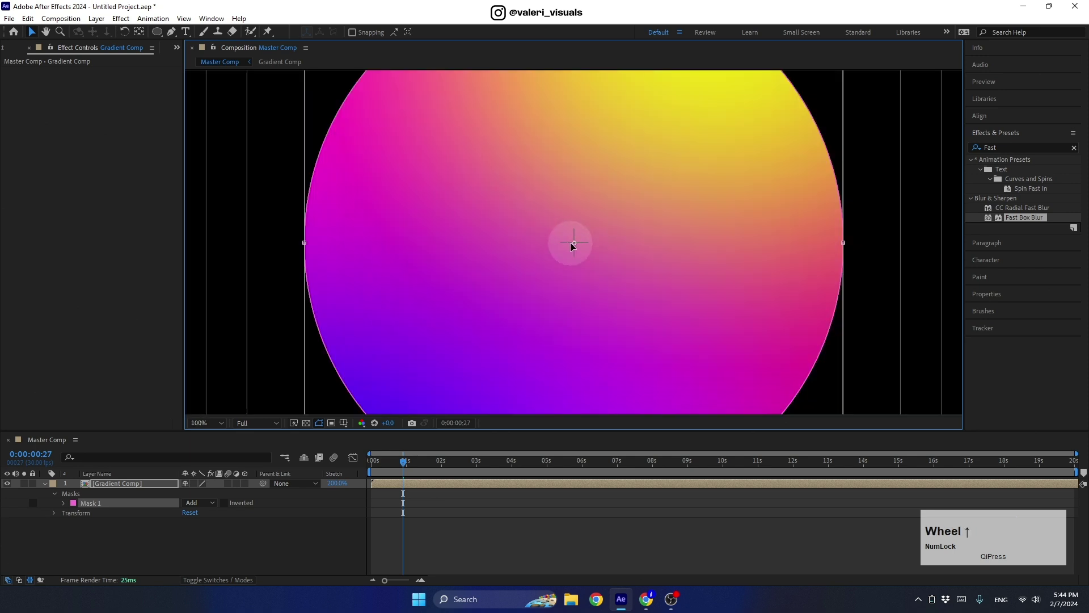
left_click_drag(543, 289, 539, 290)
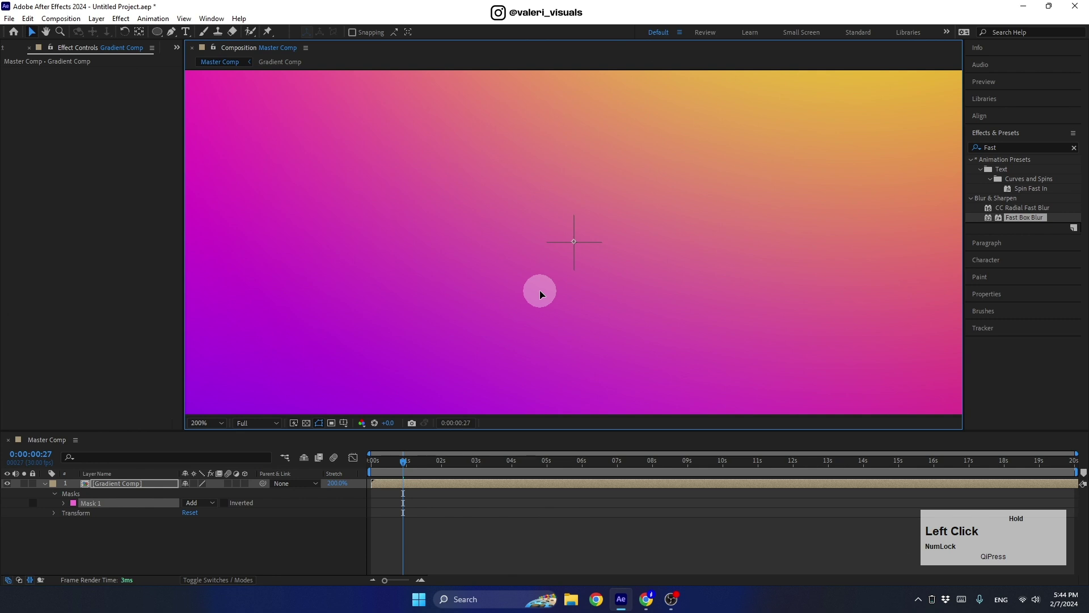
scroll(542, 275, "down", 4)
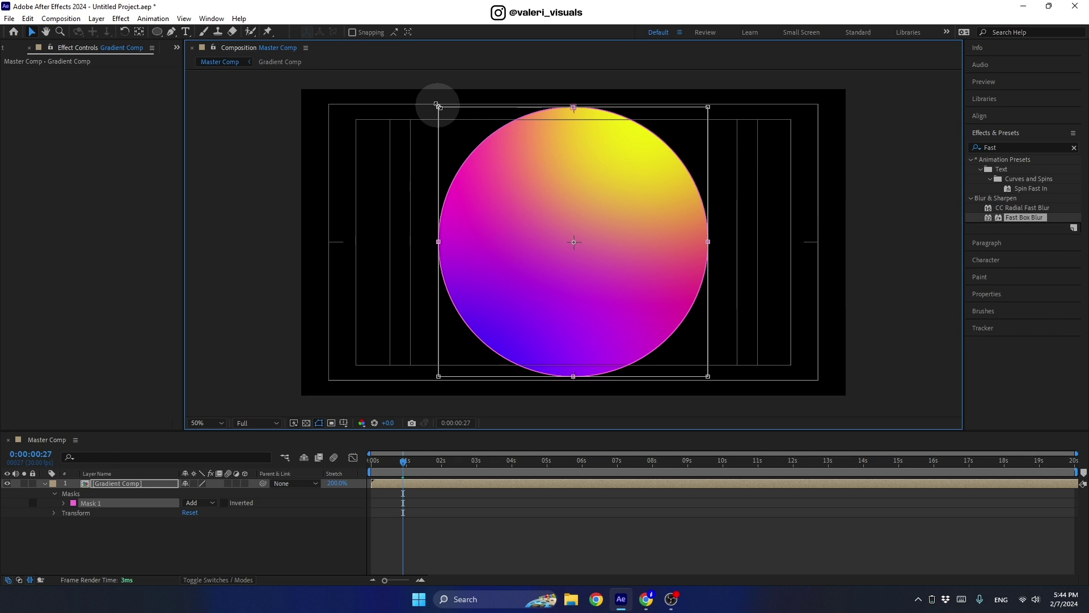
Enlarge the circular mask proportionally from its center until it reaches the upper and lower action-safe lines
left_click_drag(437, 105, 436, 107)
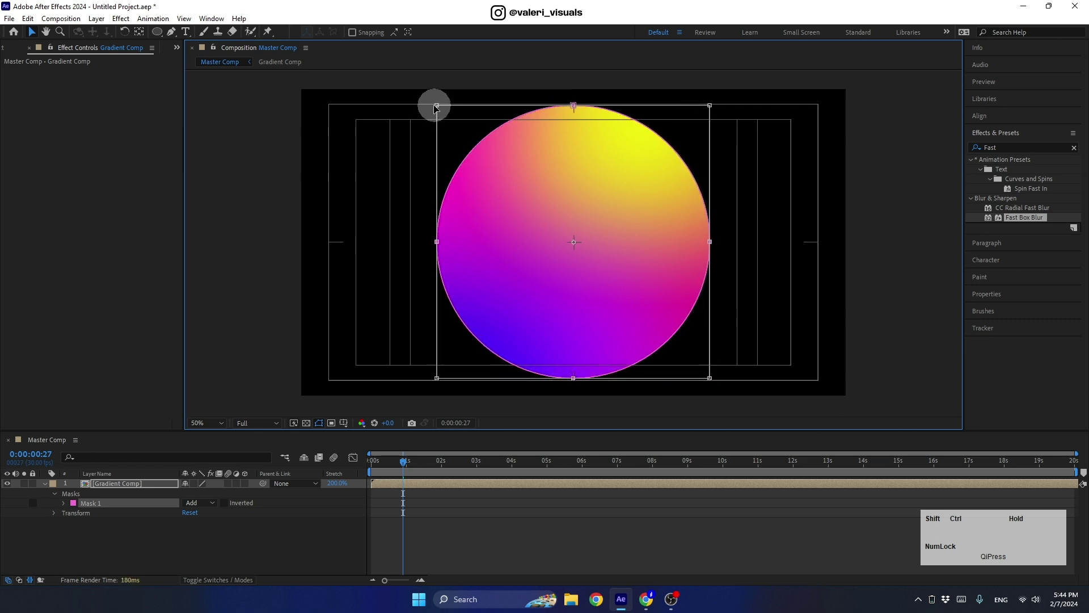
left_click_drag(427, 108, 421, 102)
key("Return")
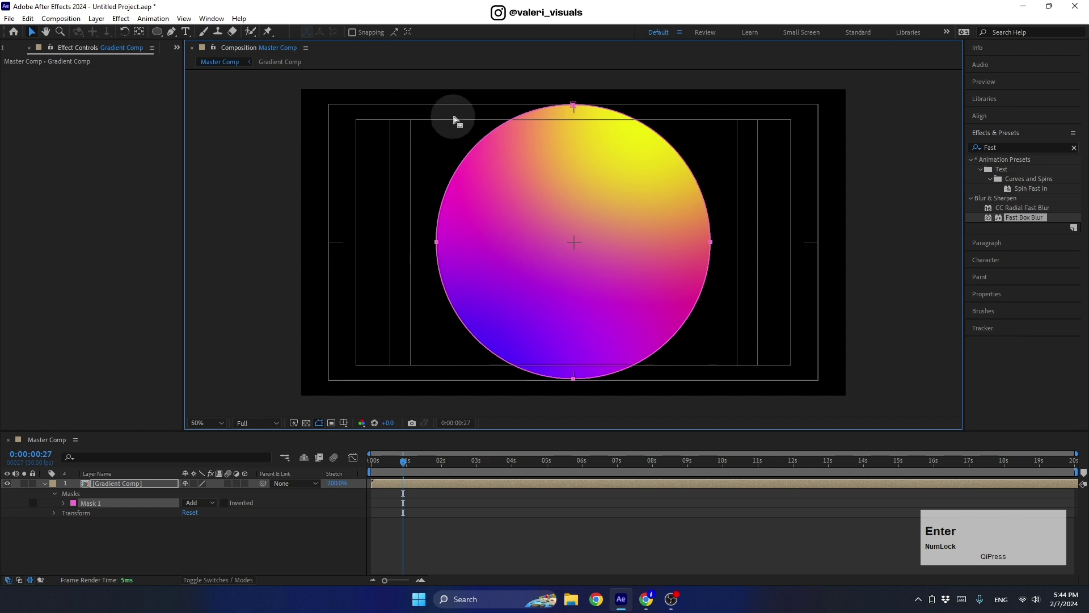
Duplicate the masked Gradient Comp layer and set the upper copy's scale to 80%
left_click(45, 484)
left_click(109, 483)
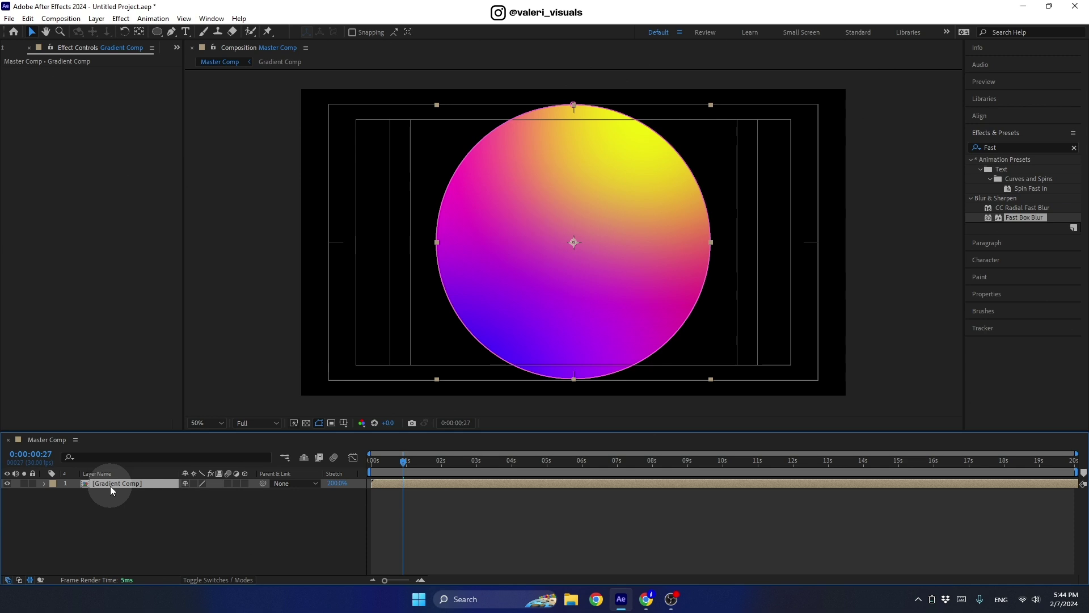
key("ctrl+d")
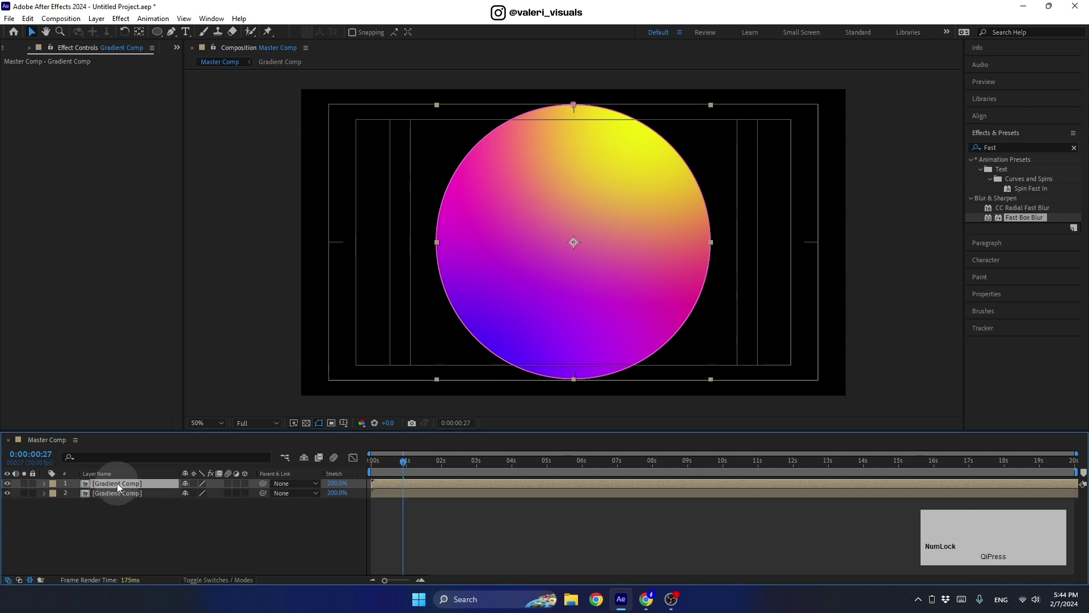
key("s")
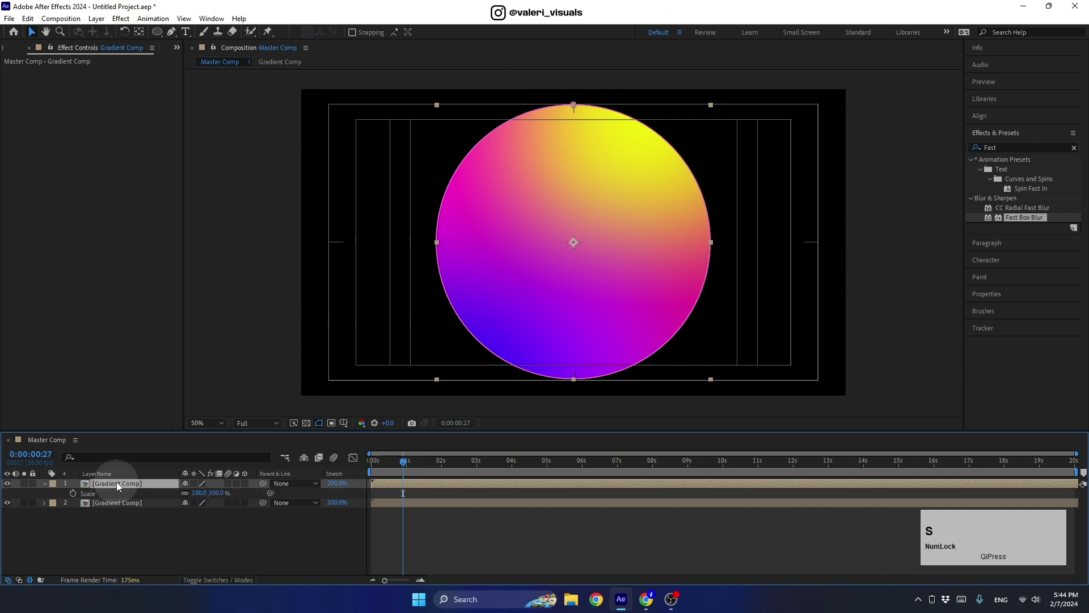
left_click(198, 493)
type("80")
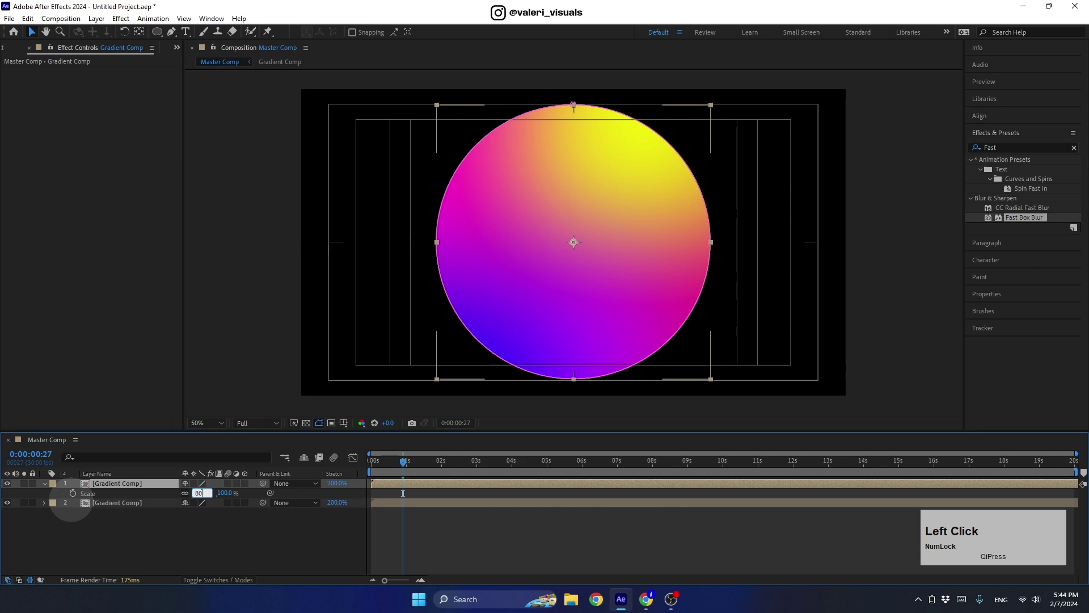
key("Return")
Duplicate the 80% Gradient Comp layer and set the new copy's scale to 60%
left_click(113, 483)
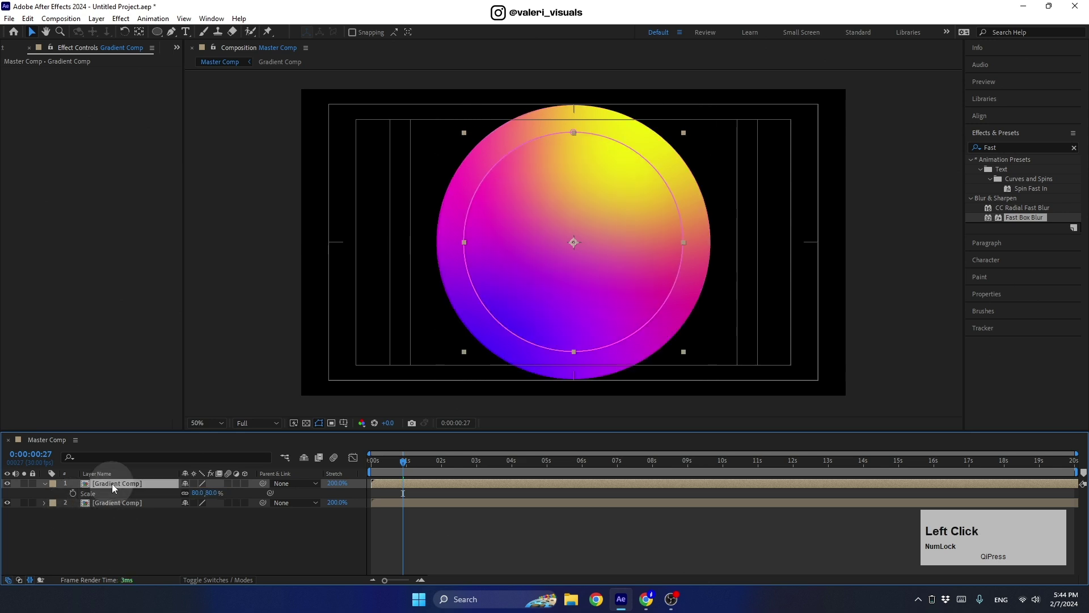
key("ctrl+d")
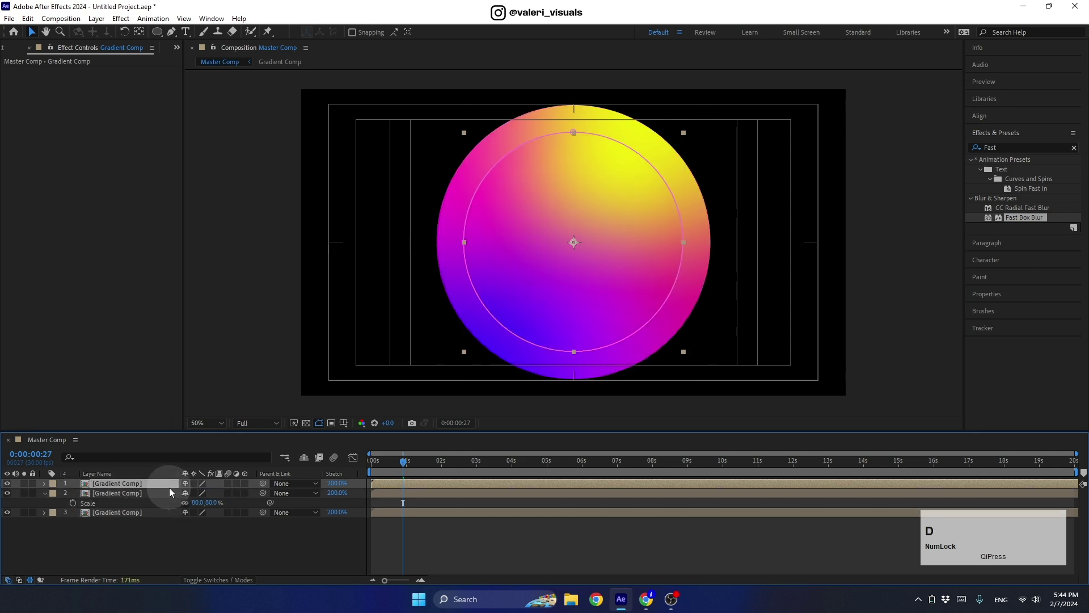
key("s")
left_click(199, 493)
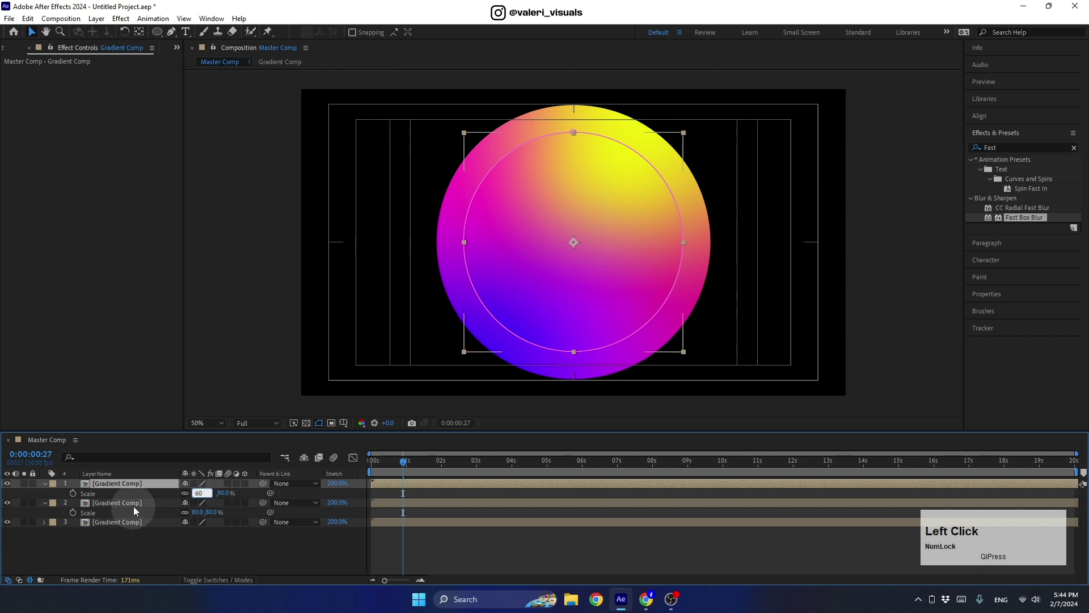
type("60")
left_click(142, 488)
Duplicate the 60% Gradient Comp layer and set the new copy's scale to 40%
left_click(142, 481)
key("ctrl+d")
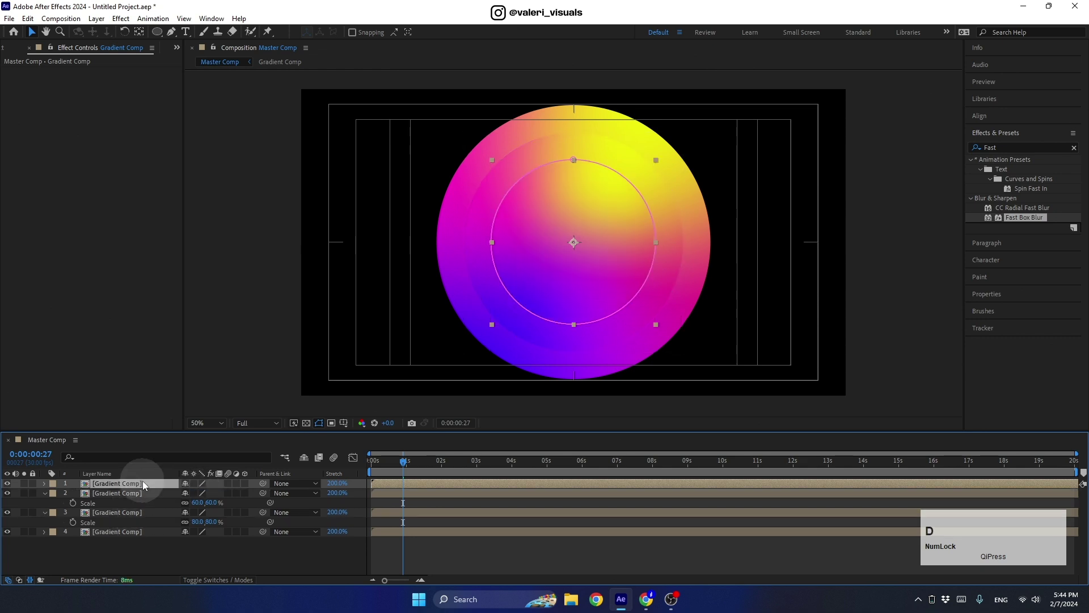
key("s")
left_click_drag(196, 491, 136, 488)
Duplicate the 40% Gradient Comp layer and set the new copy's scale to 20%
key("ctrl+d")
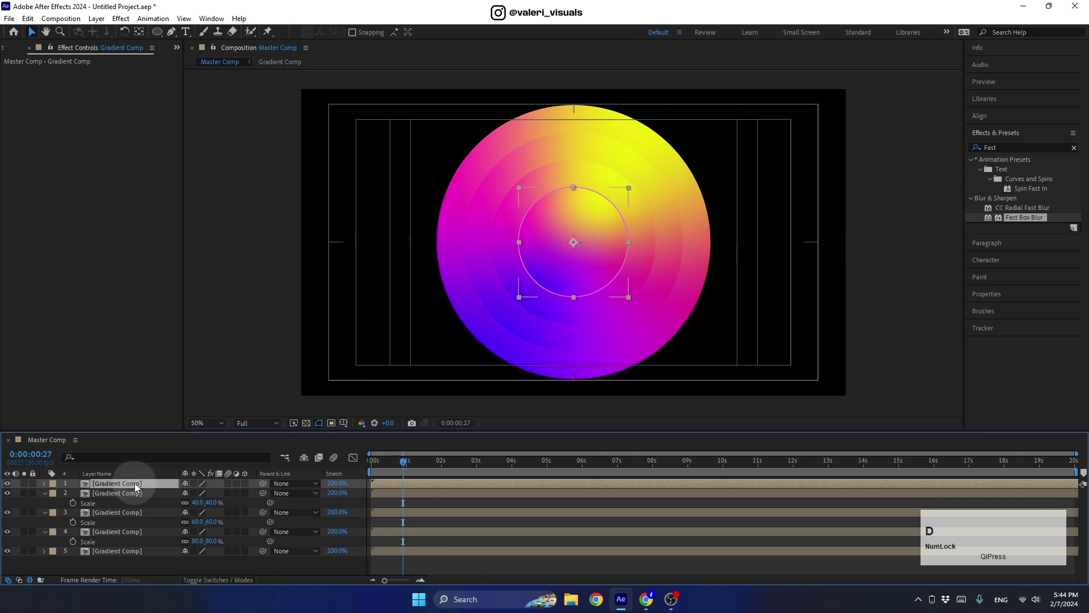
key("s")
left_click(197, 493)
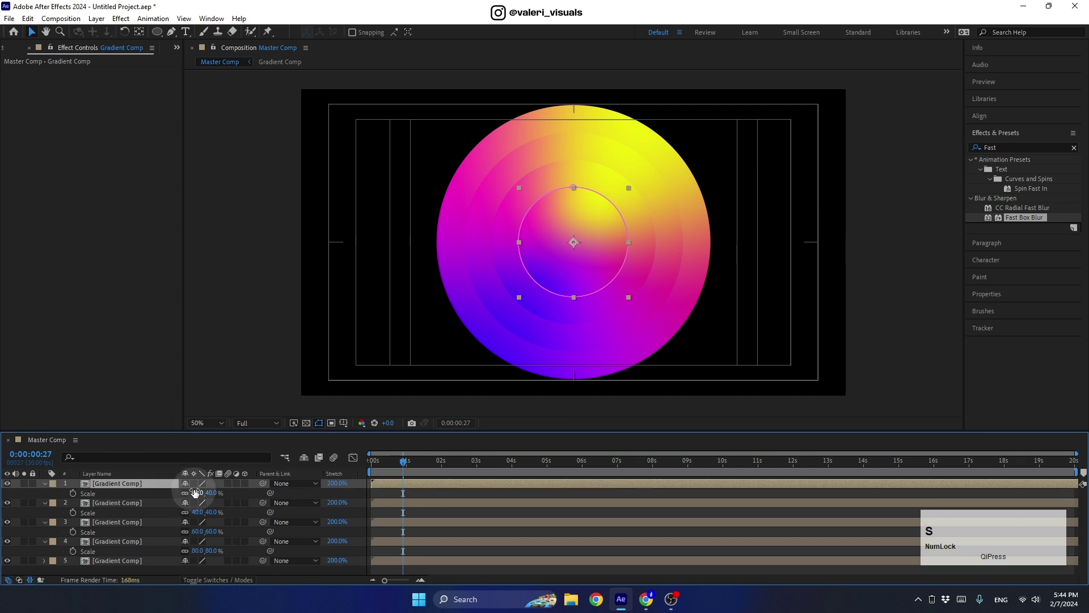
type("20")
key("Return")
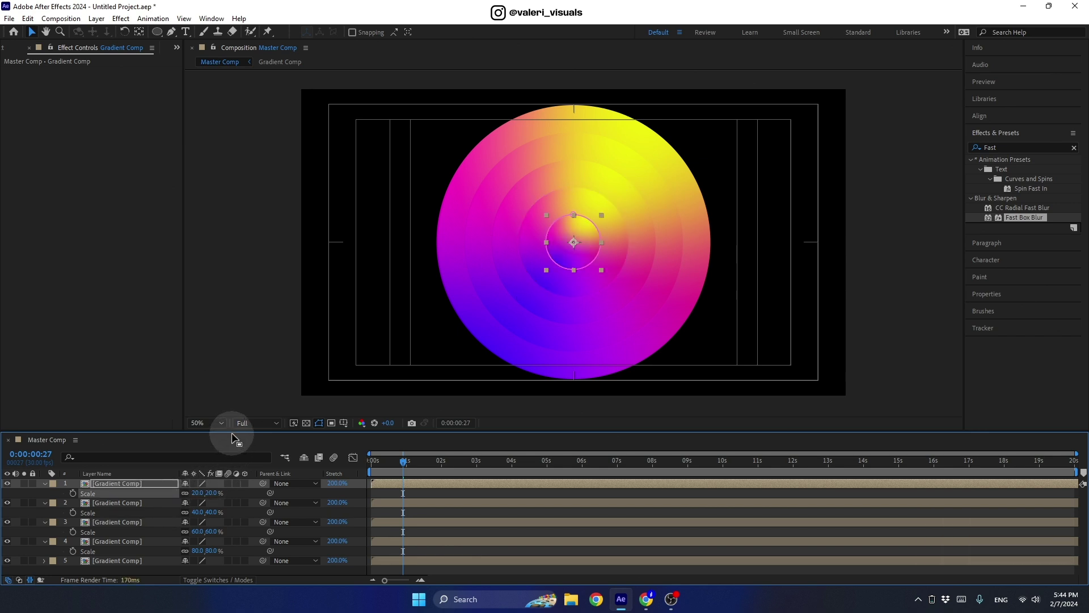
Make more room for the layer stack, duplicate the full-size bottom Gradient Comp layer and set the lowest copy's scale to 120%
left_click_drag(233, 431, 226, 378)
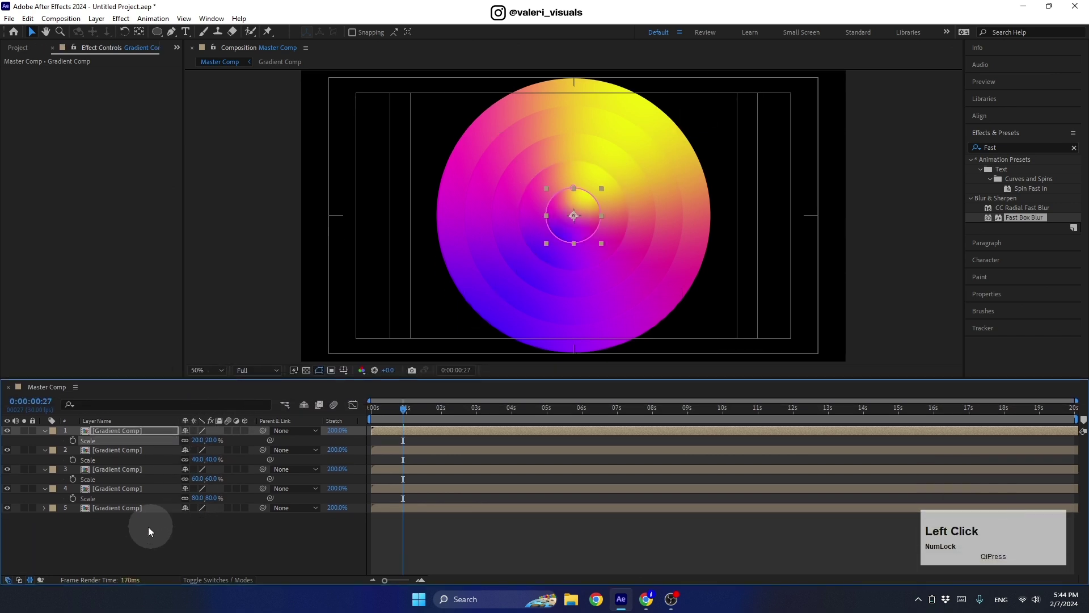
left_click(130, 507)
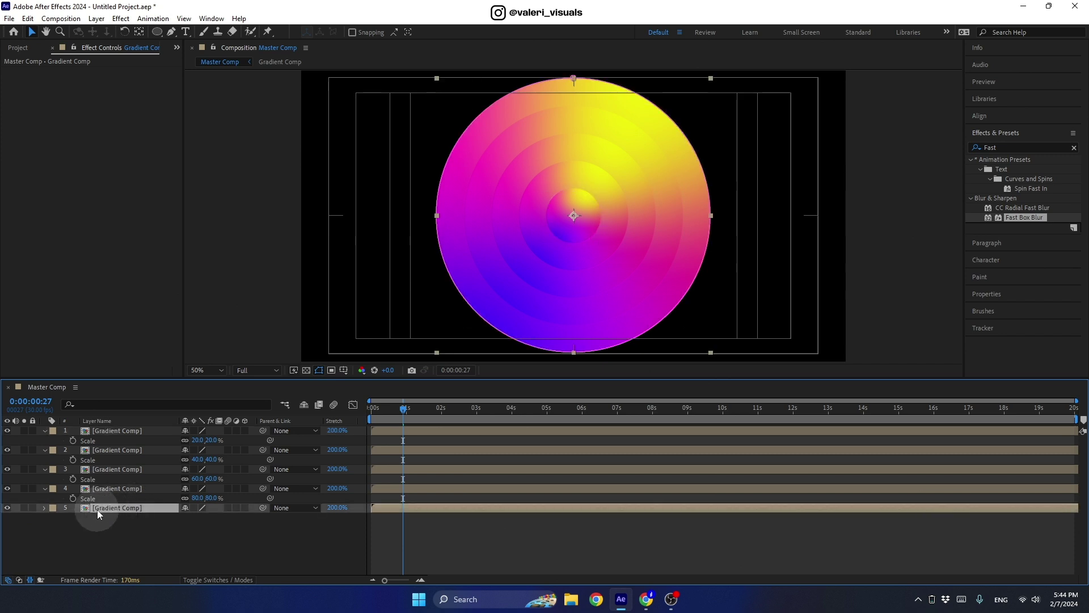
key("ctrl+d")
left_click(114, 516)
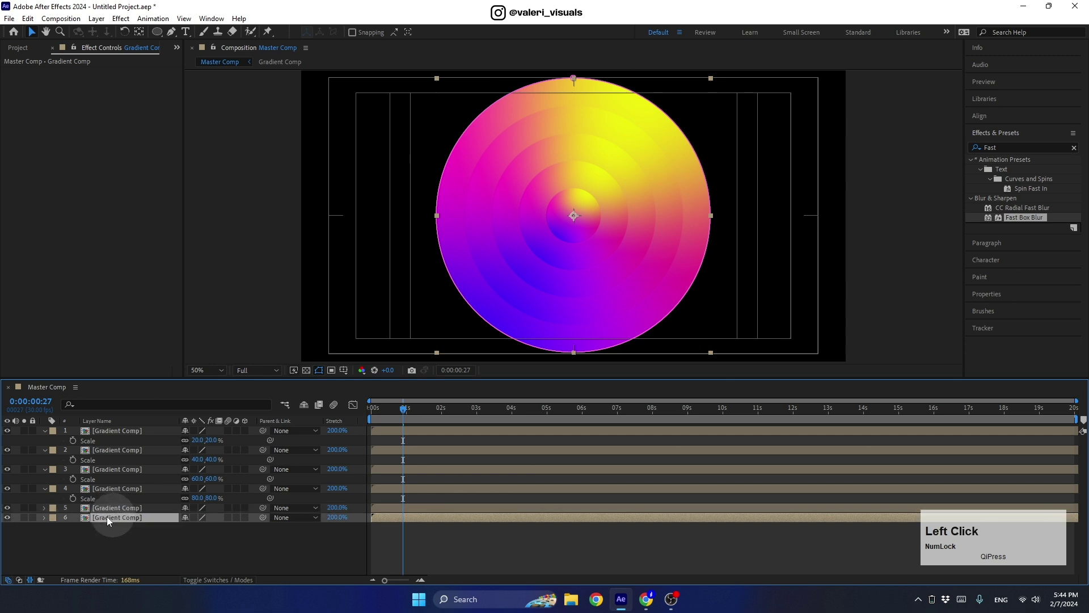
key("s")
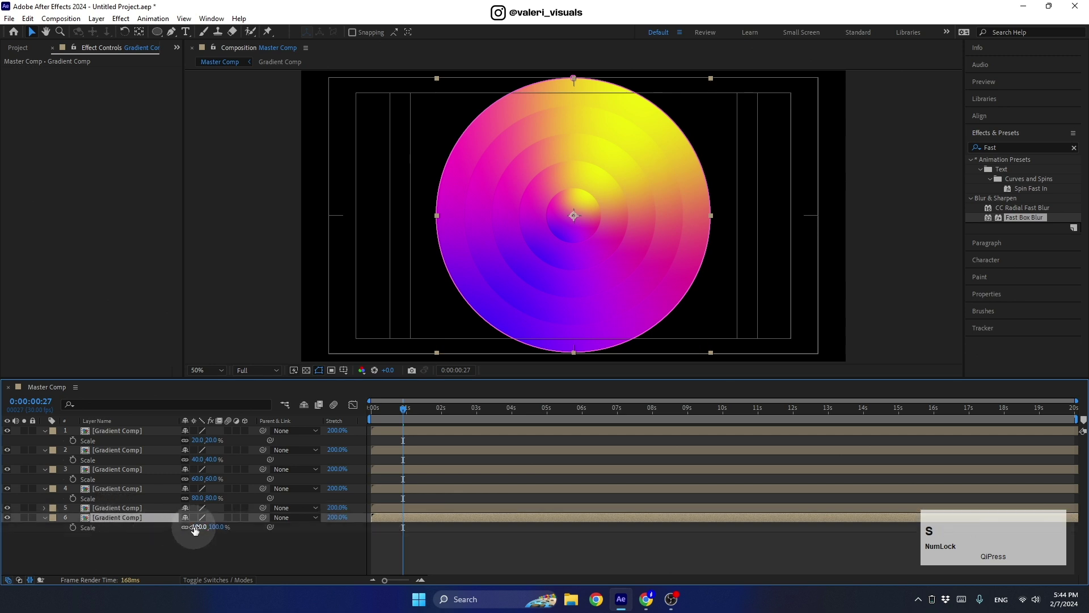
left_click(196, 527)
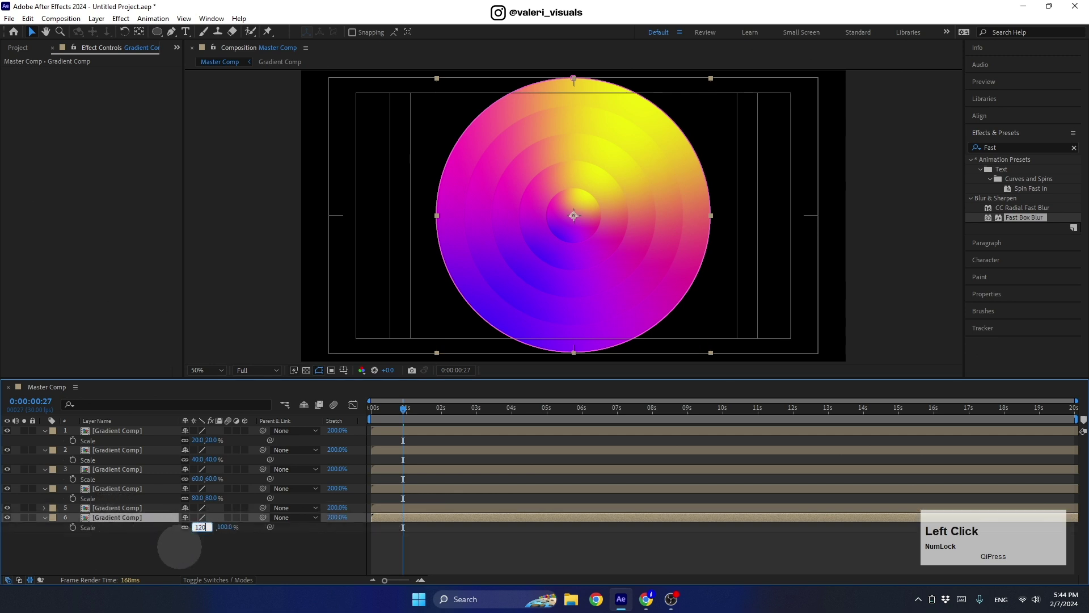
key("Return")
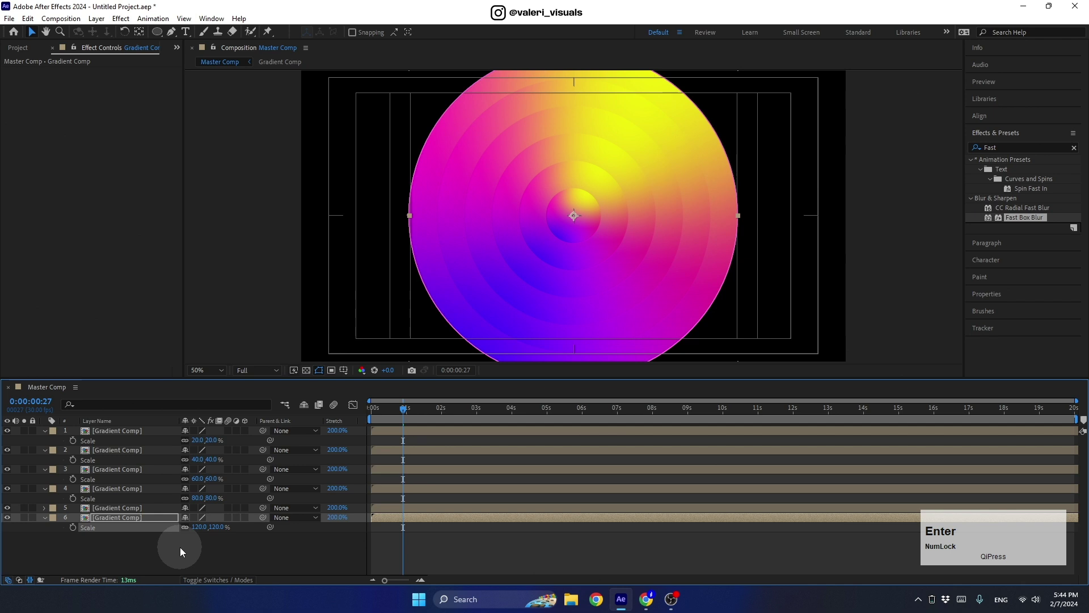
Duplicate the 120% Gradient Comp layer and set the lowest copy's scale to 140%
left_click(124, 516)
key("ctrl+d")
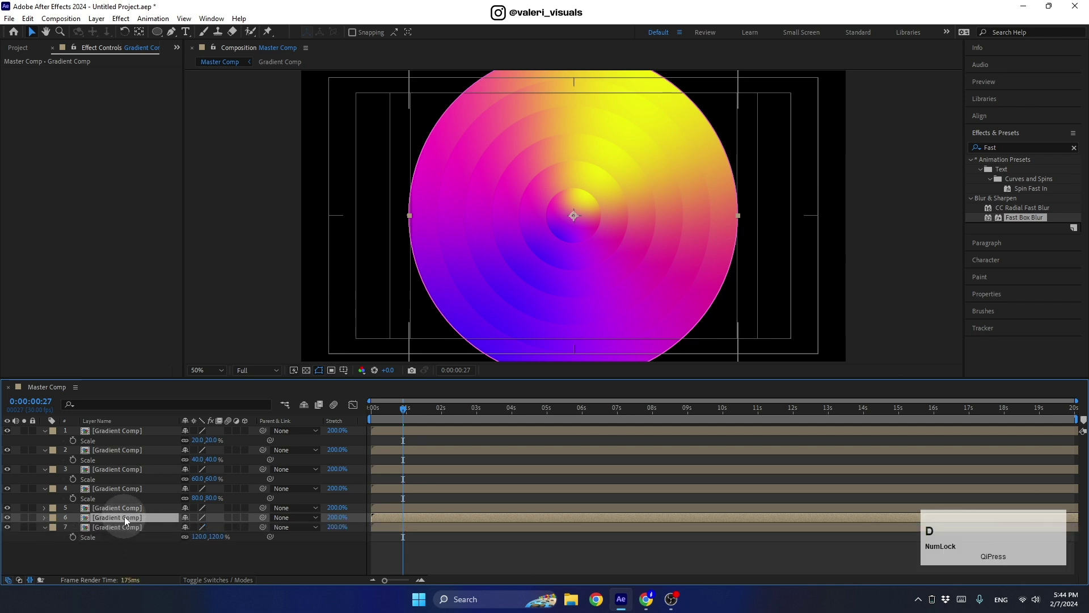
left_click(137, 528)
left_click(200, 537)
type("140")
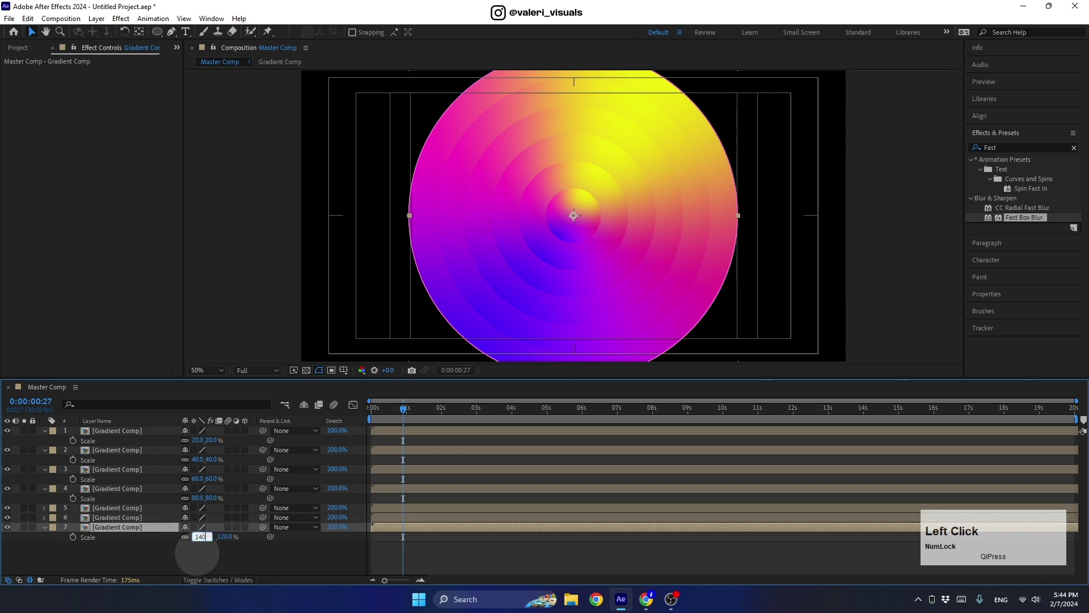
key("Return")
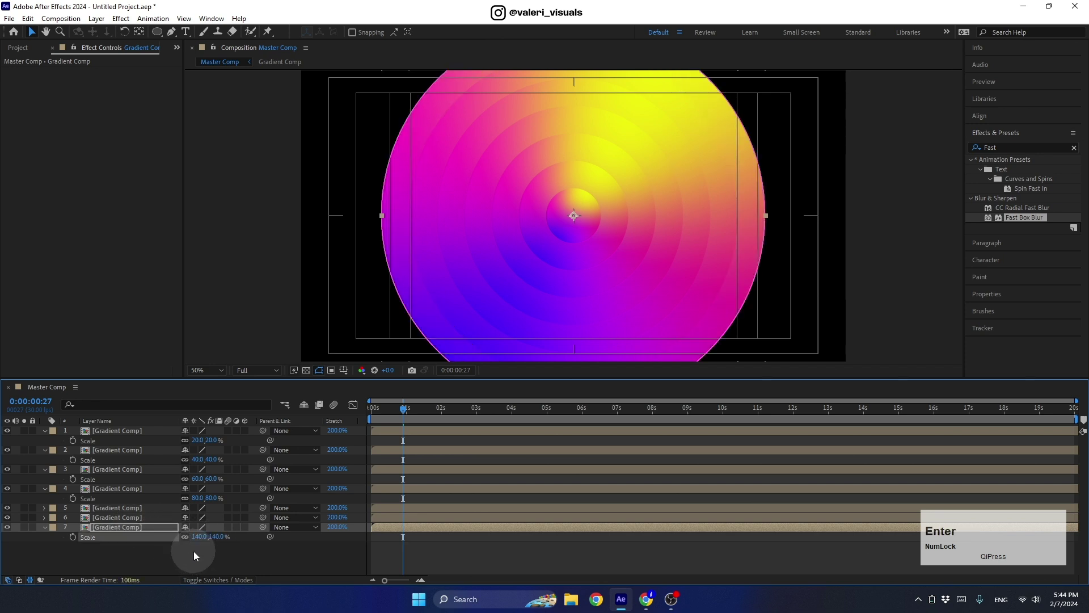
Collapse the open layer properties and set starting Rotation keyframes on all seven Gradient Comp layers at 0:00:00:00
left_click(167, 562)
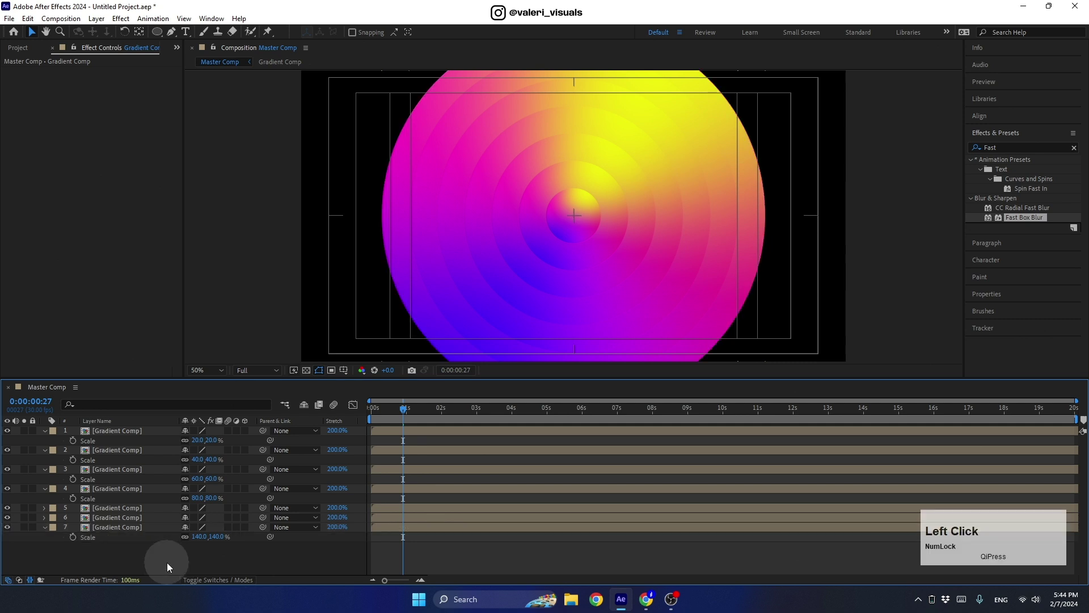
key("u")
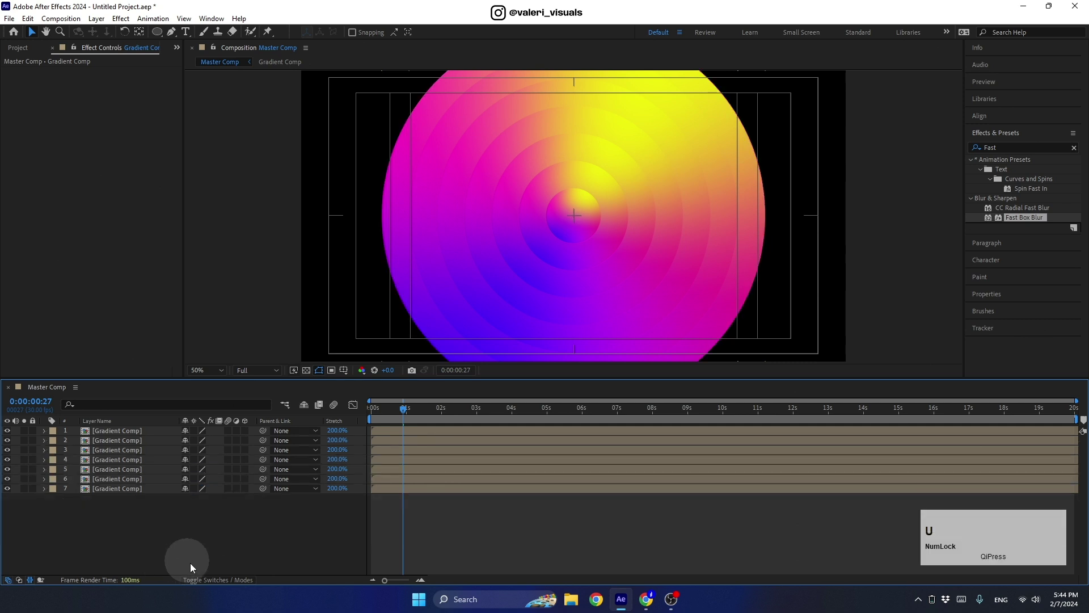
left_click_drag(400, 406, 364, 441)
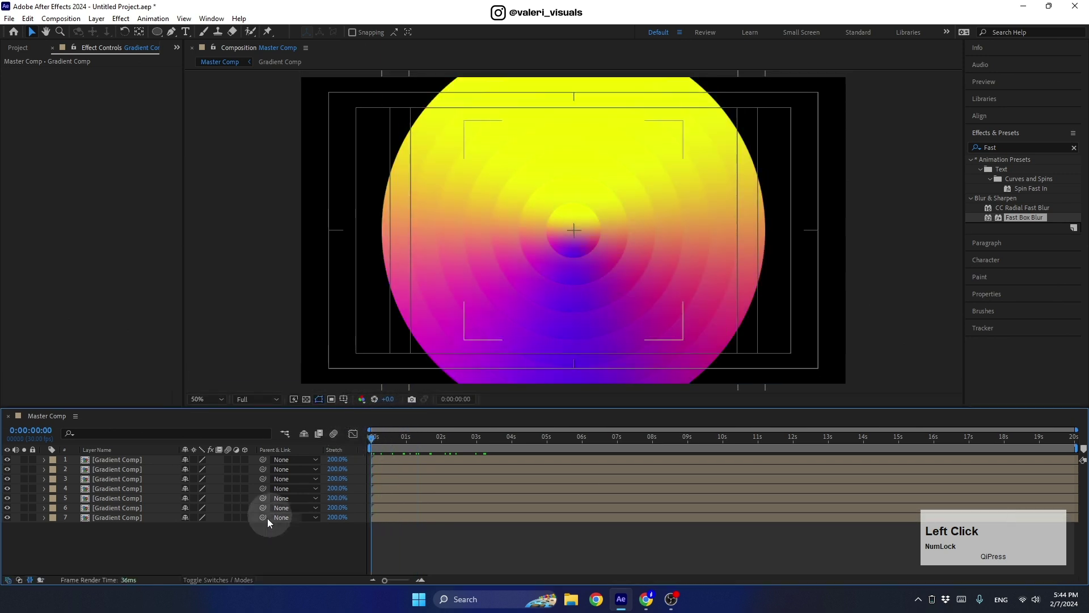
left_click(118, 458)
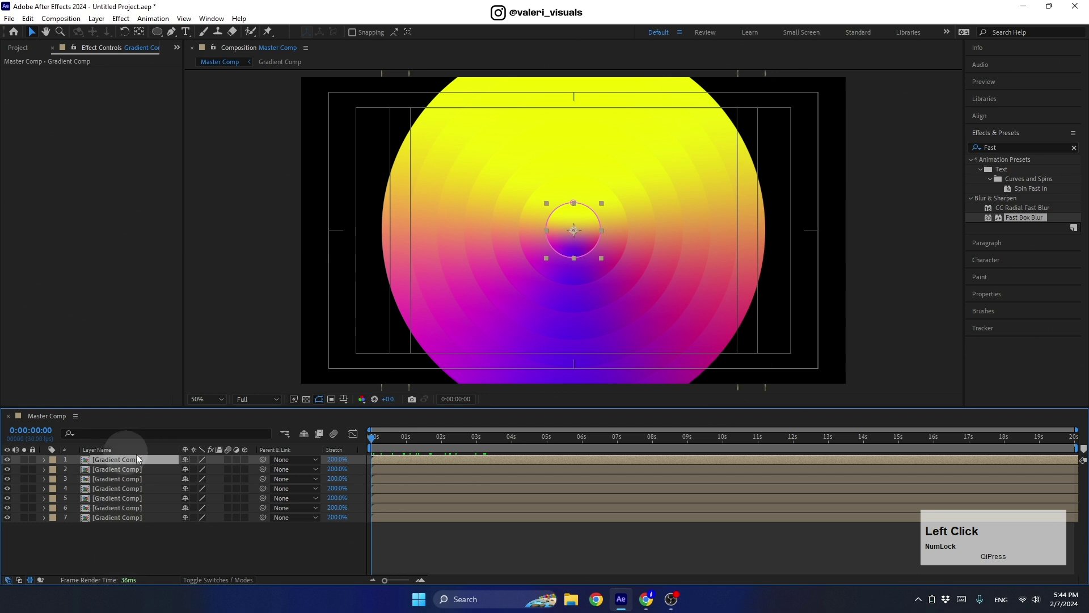
left_click(113, 516, "shift")
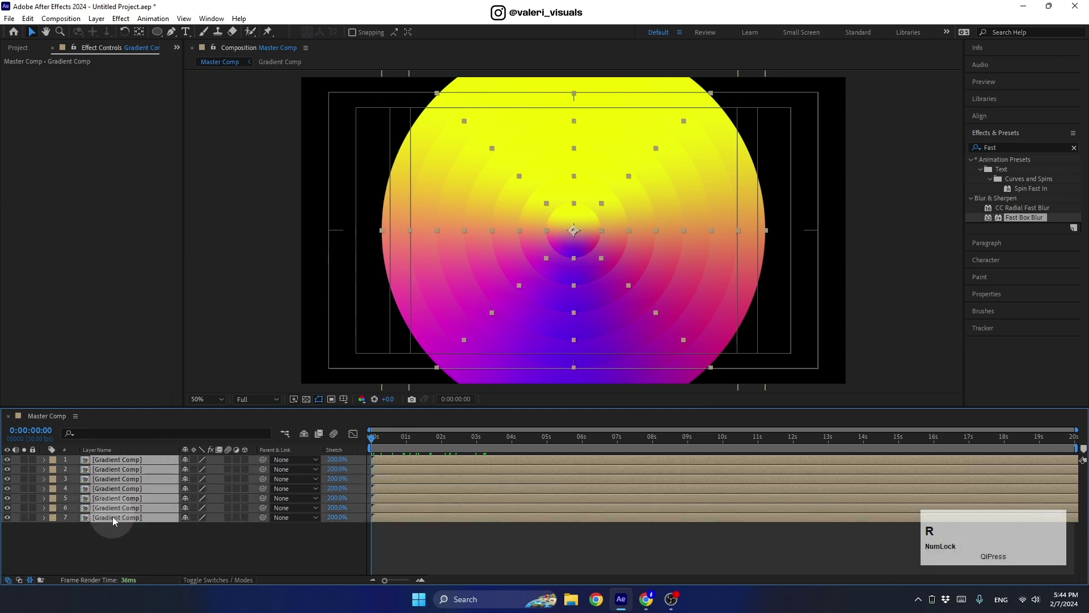
key("r")
left_click_drag(374, 406, 372, 376)
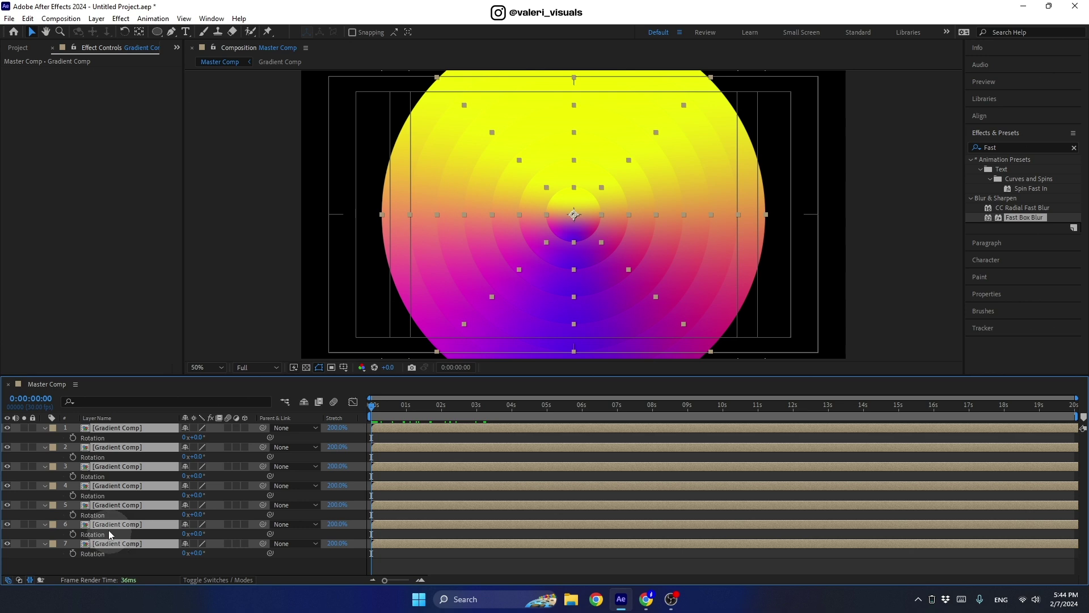
left_click(72, 438)
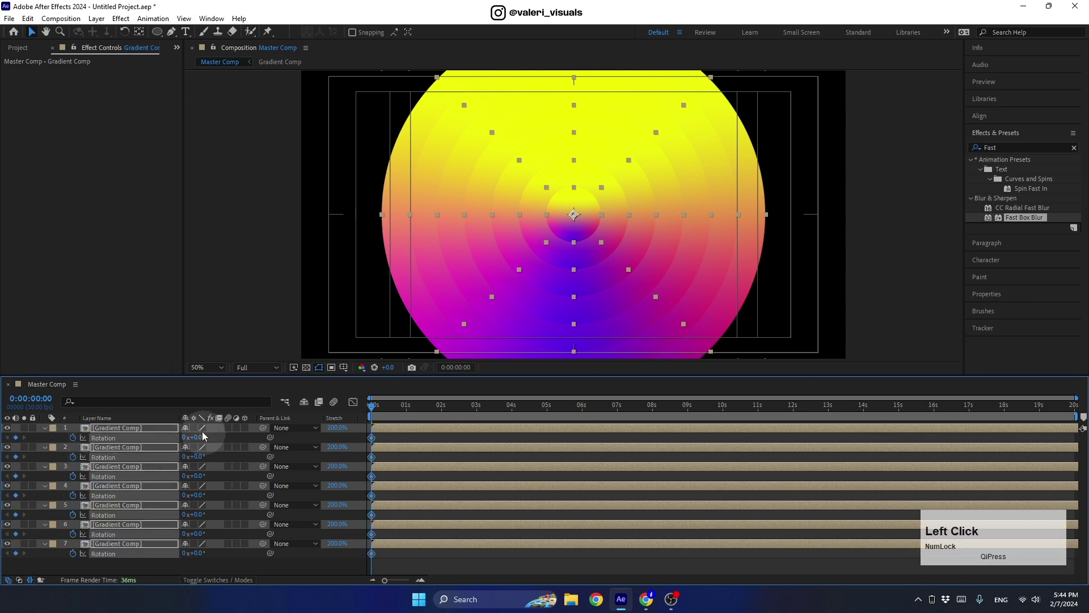
At 0:00:02:00, set the Rotation of all seven Gradient Comp layers to 1 full revolution
left_click_drag(418, 409, 443, 405)
left_click(186, 438)
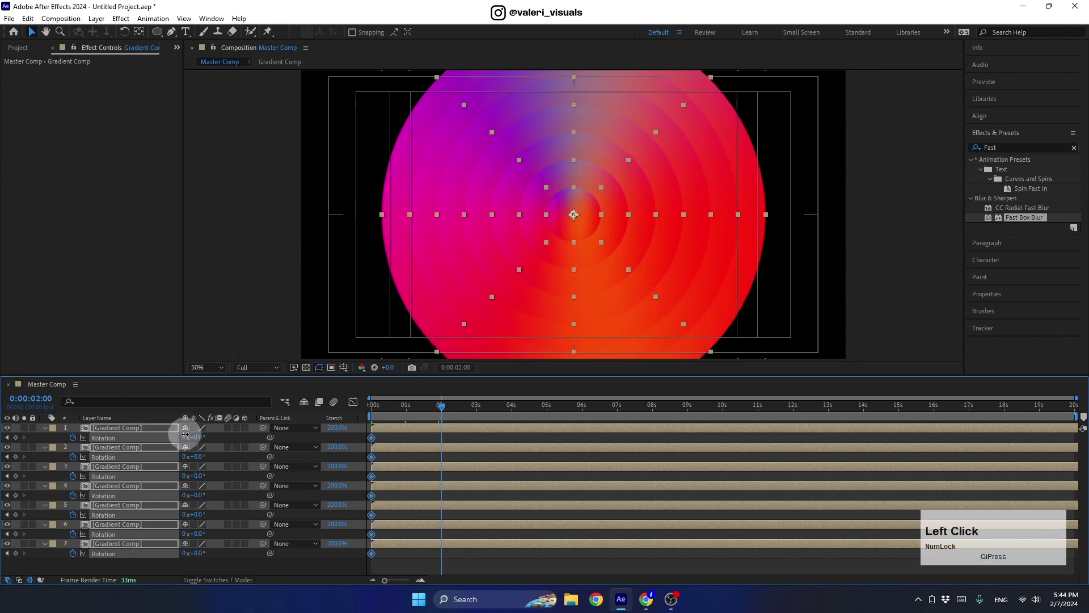
type("1")
key("Return")
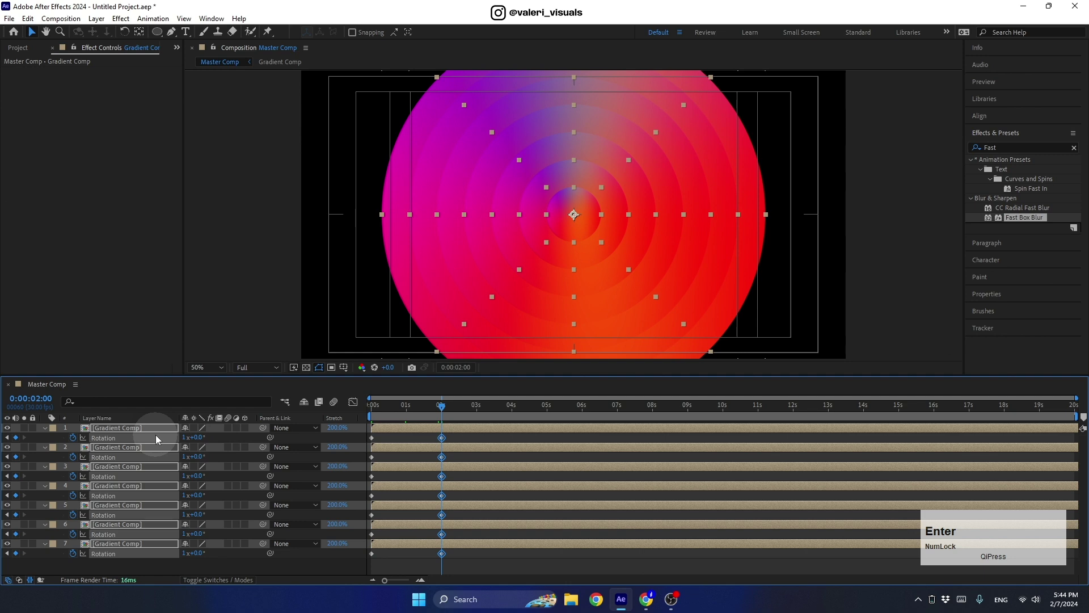
At 0:00:04:00, set the Rotation of all seven Gradient Comp layers to 2 full revolutions
left_click_drag(447, 408, 513, 430)
key("ctrl+Right")
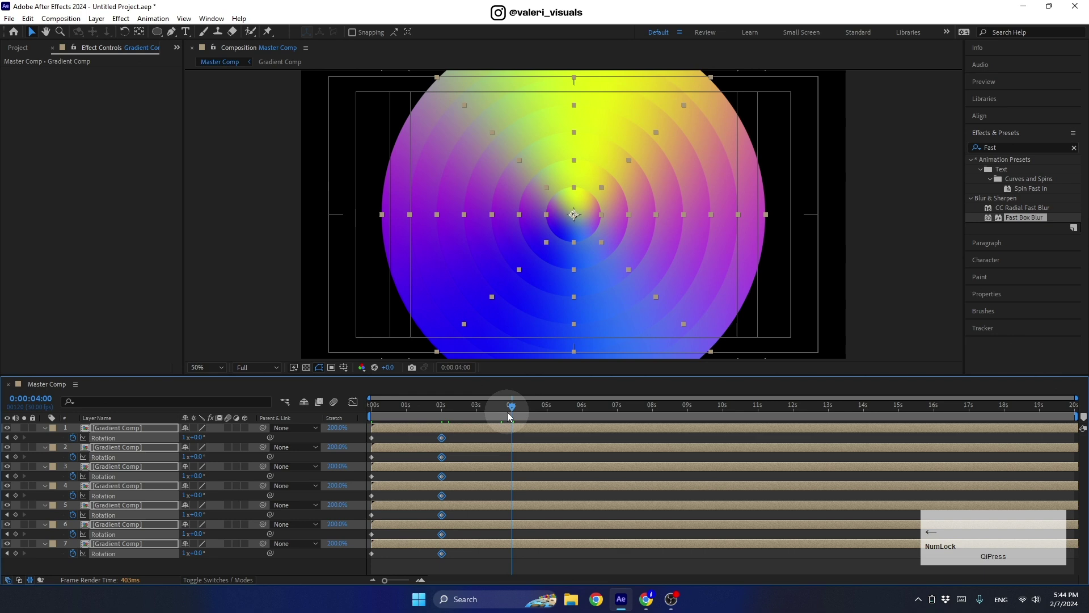
left_click(185, 437)
type("2")
key("Return")
At 0:00:06:00, set the Rotation of all seven Gradient Comp layers to 3 full revolutions
left_click(512, 409)
left_click_drag(568, 431, 580, 438)
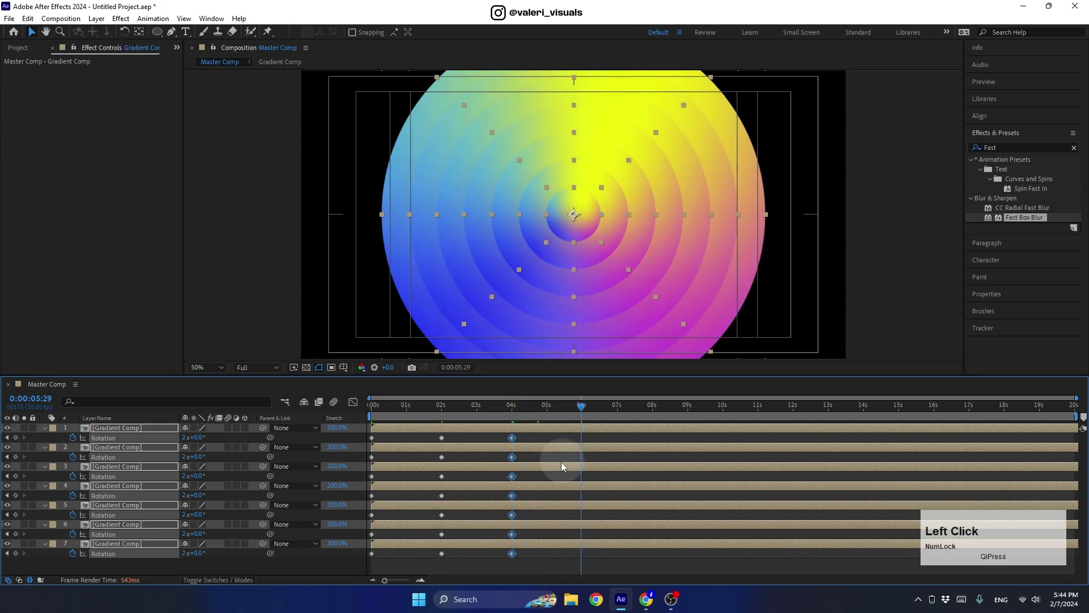
left_click(583, 419)
left_click_drag(583, 419, 584, 417)
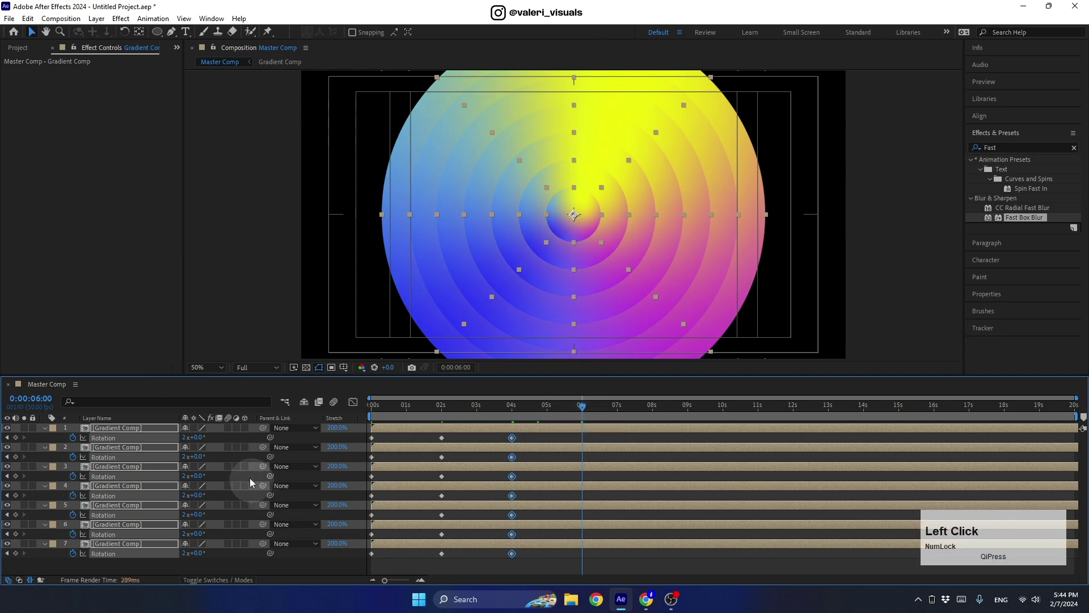
left_click(184, 437)
type("3")
key("Return")
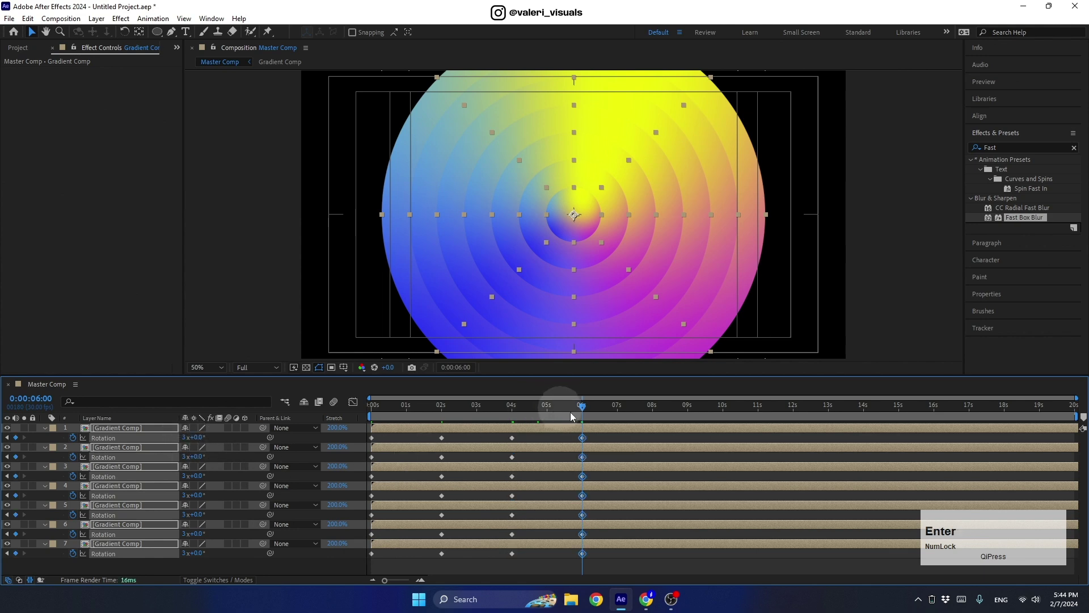
At 0:00:08:00, set the Rotation of all seven Gradient Comp layers to 4 full revolutions
left_click_drag(583, 407, 654, 437)
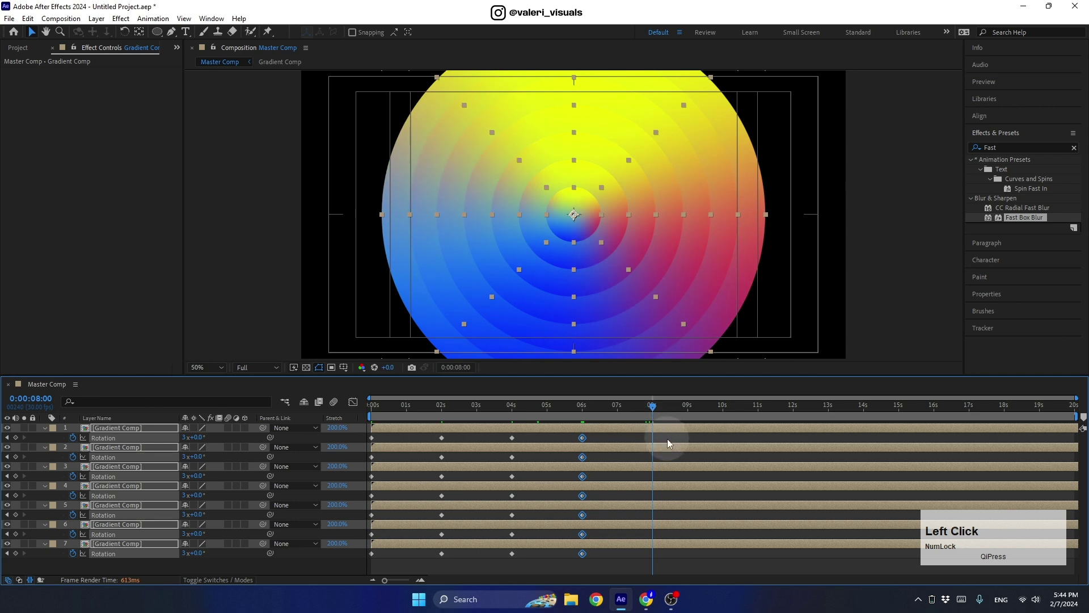
left_click(184, 437)
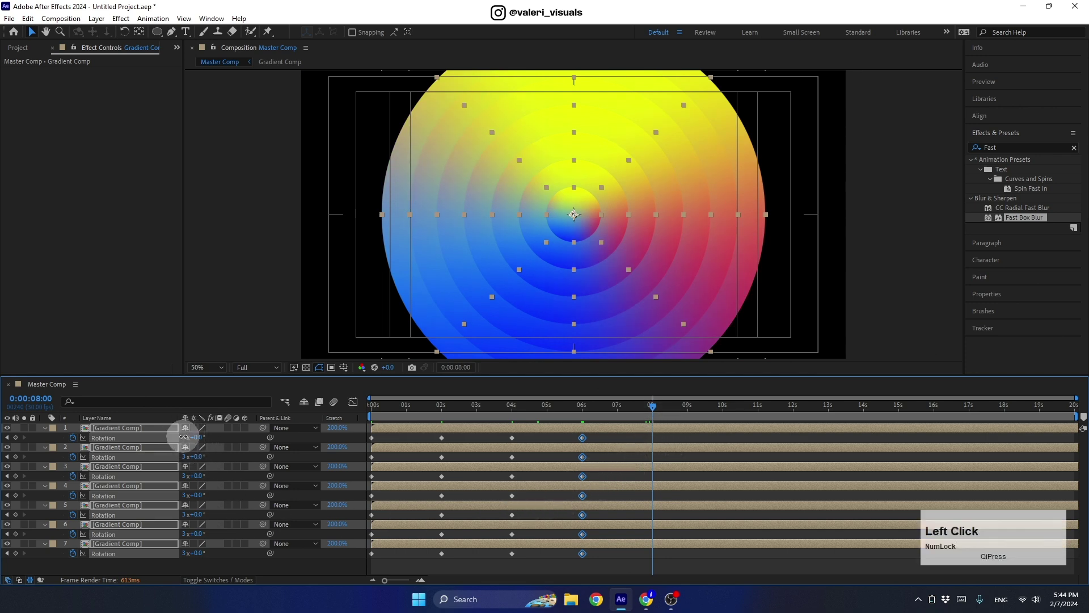
type("4")
key("Return")
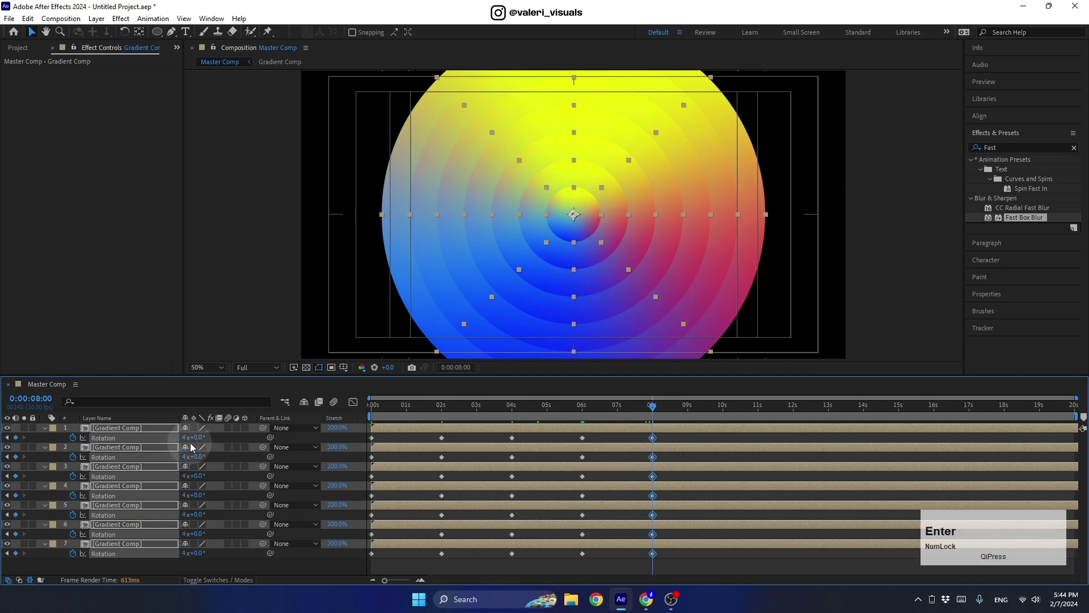
Select every Rotation keyframe on the seven Gradient Comp layers and apply Easy Ease to them
left_click_drag(624, 409, 423, 457)
left_click_drag(679, 566, 346, 428)
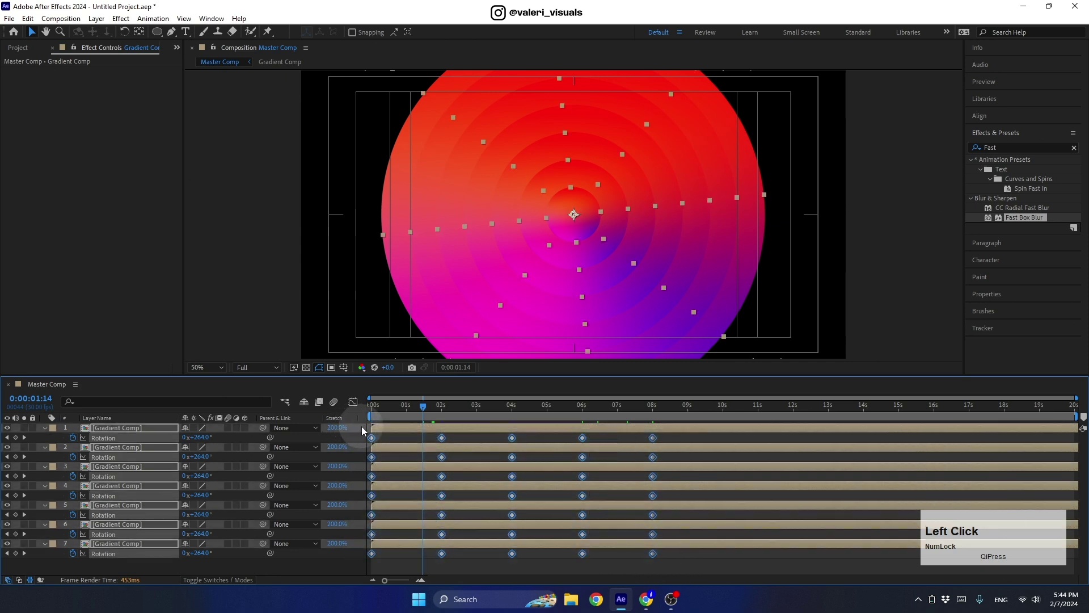
right_click(371, 437)
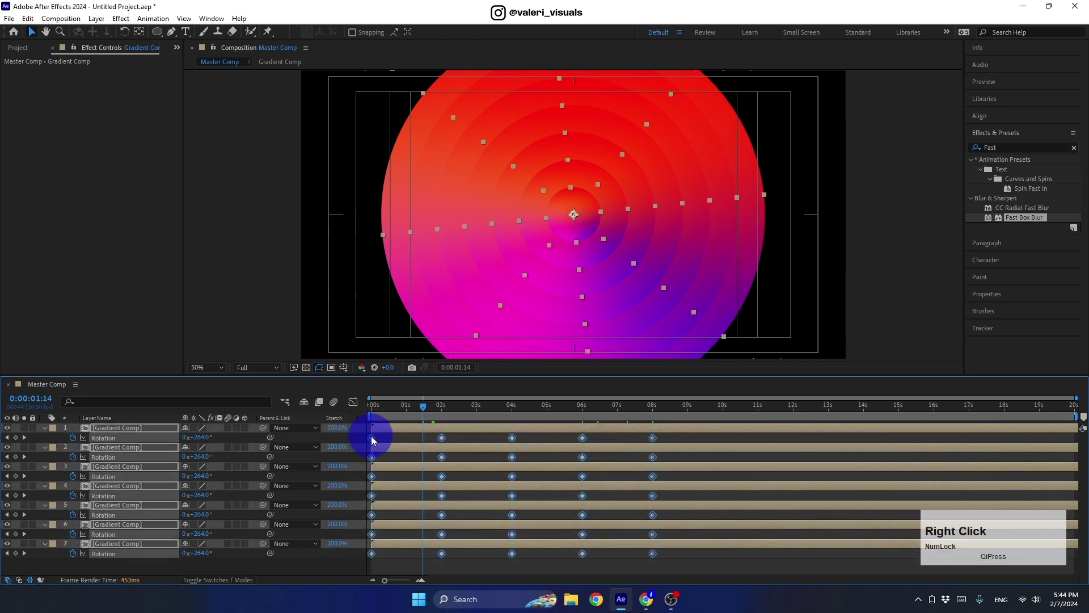
mouse_move(443, 428)
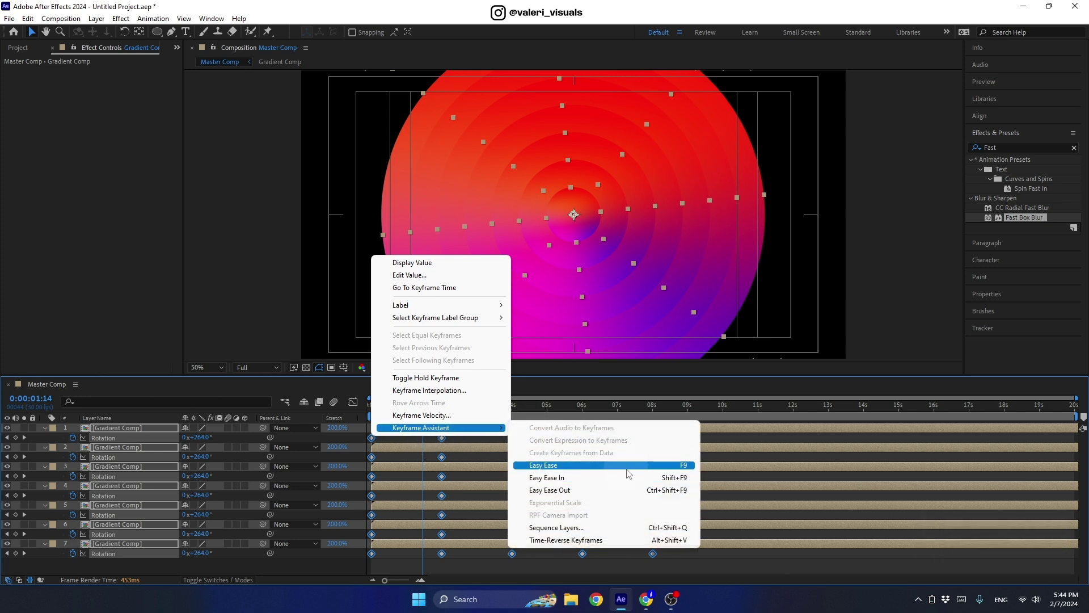
left_click(681, 466)
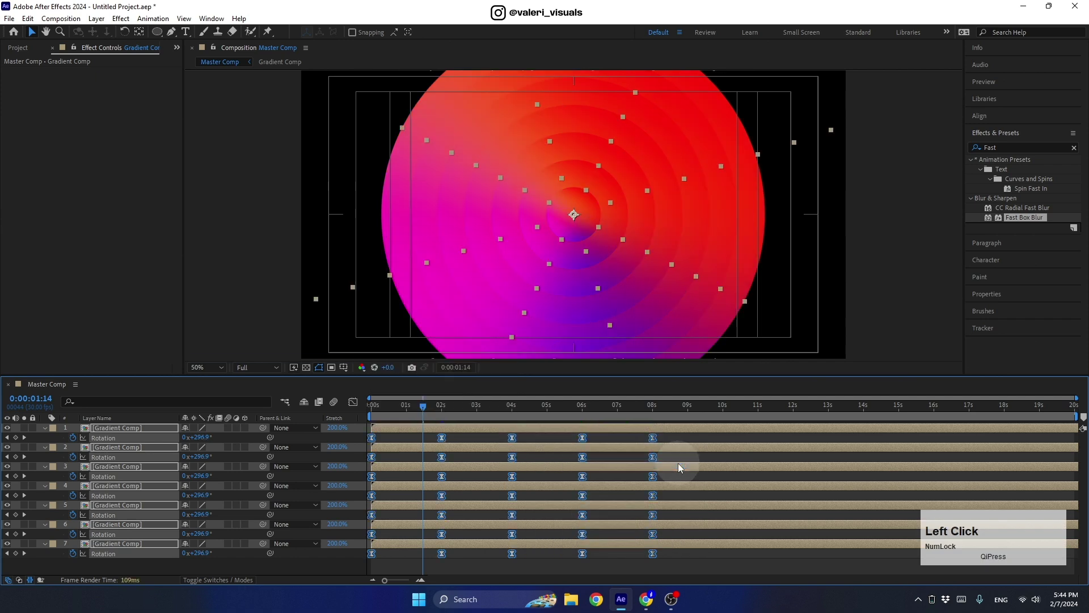
Lengthen the influence handles of all Rotation keyframes in the speed graph to shape sharp, narrow speed peaks
left_click(353, 402)
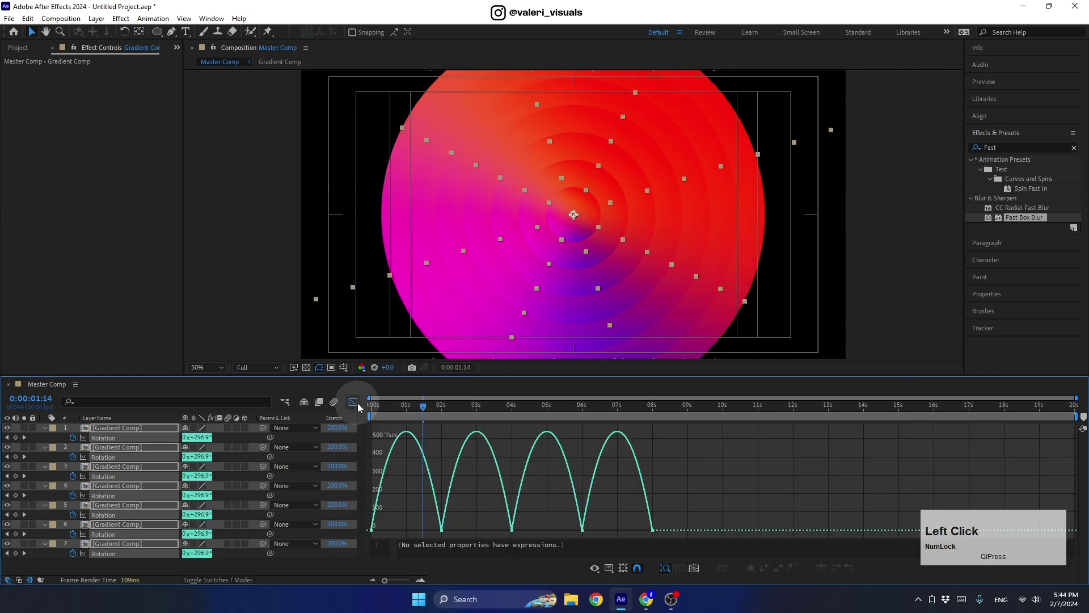
right_click(443, 445)
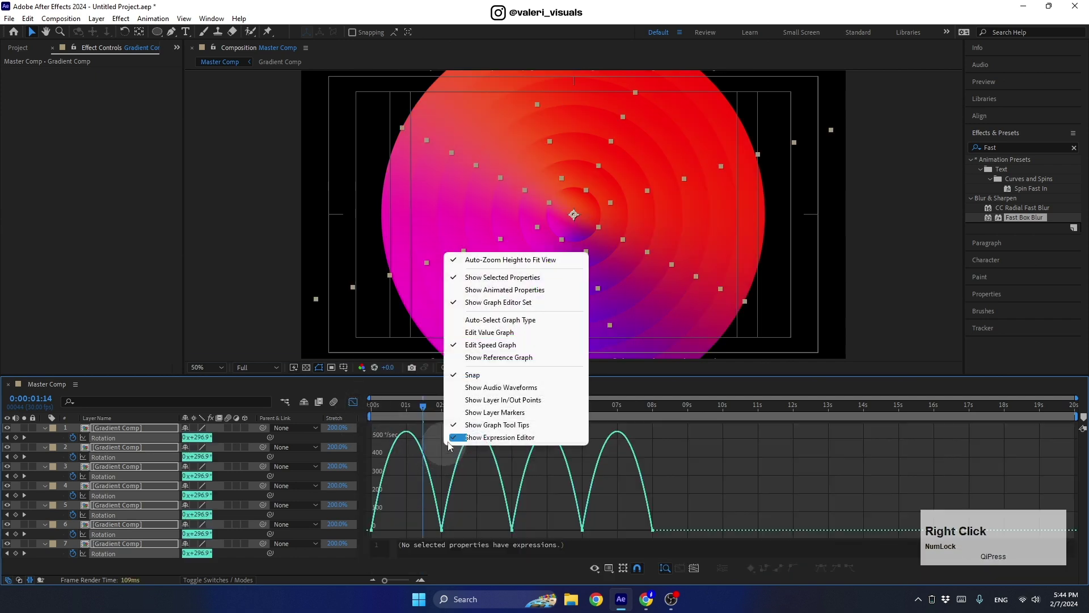
left_click(475, 346)
left_click_drag(692, 496, 347, 534)
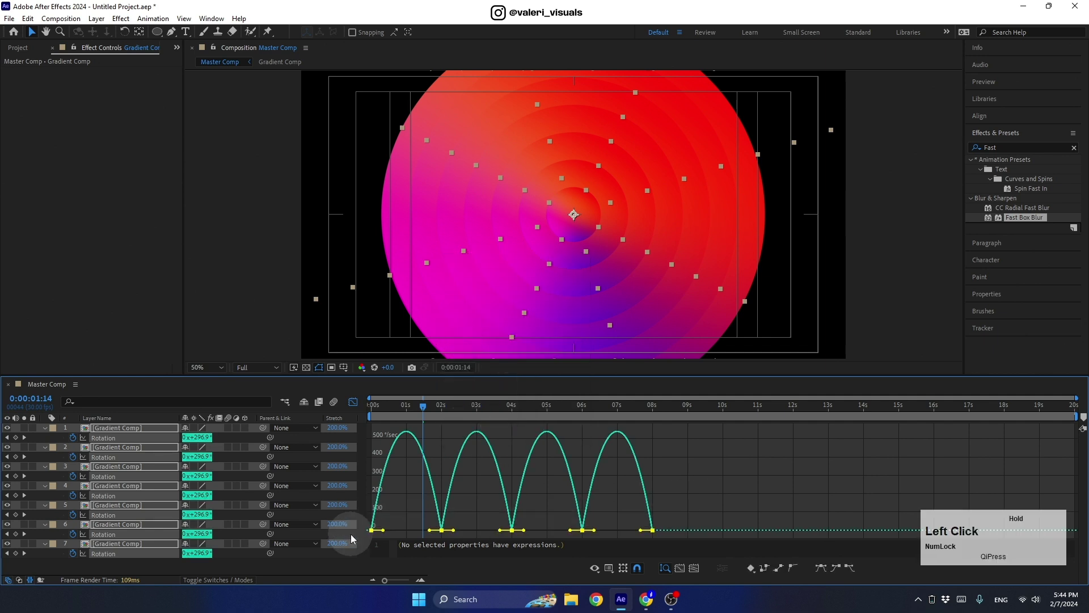
left_click(384, 533)
left_click_drag(385, 533, 401, 531)
mouse_move(401, 533)
left_mouse_down()
mouse_move(421, 535)
mouse_move(409, 536)
left_mouse_up()
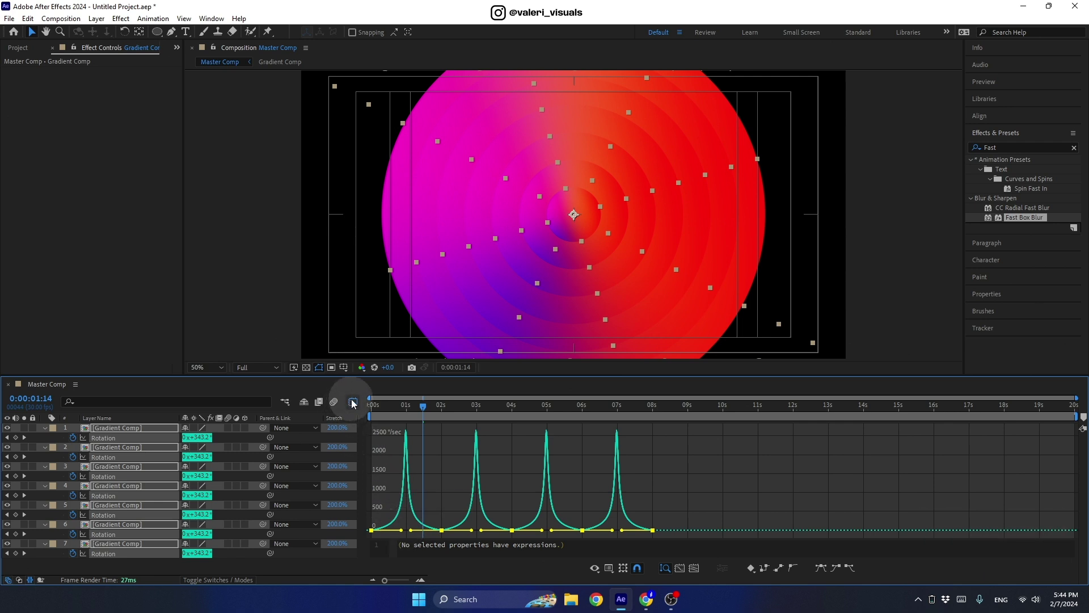
left_click(353, 401)
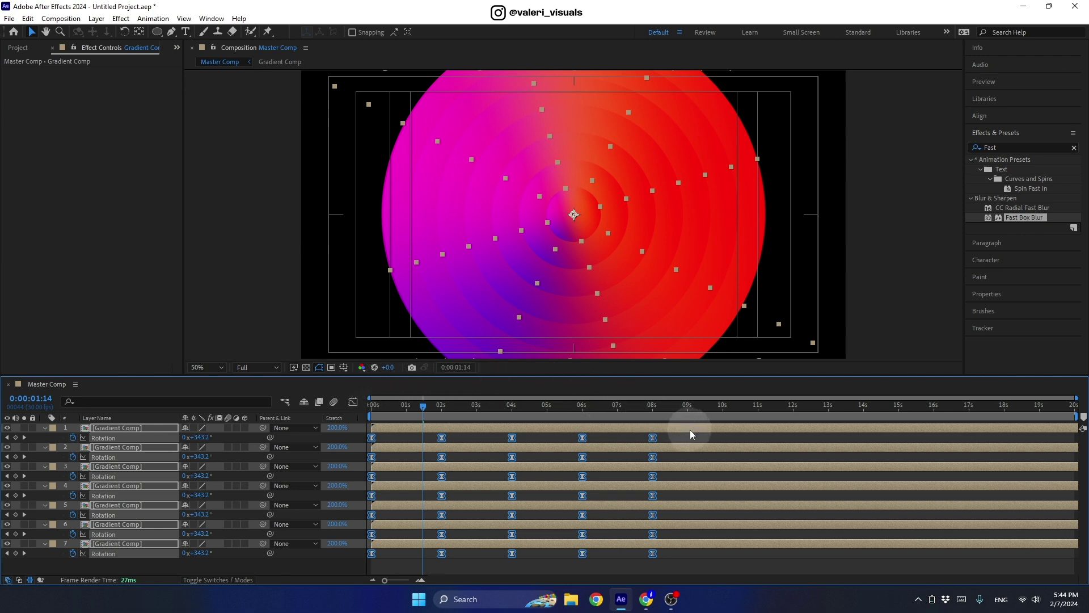
Set the keyframe velocity of all Rotation keyframes to 85% incoming and 85% outgoing influence
left_click_drag(691, 438, 349, 566)
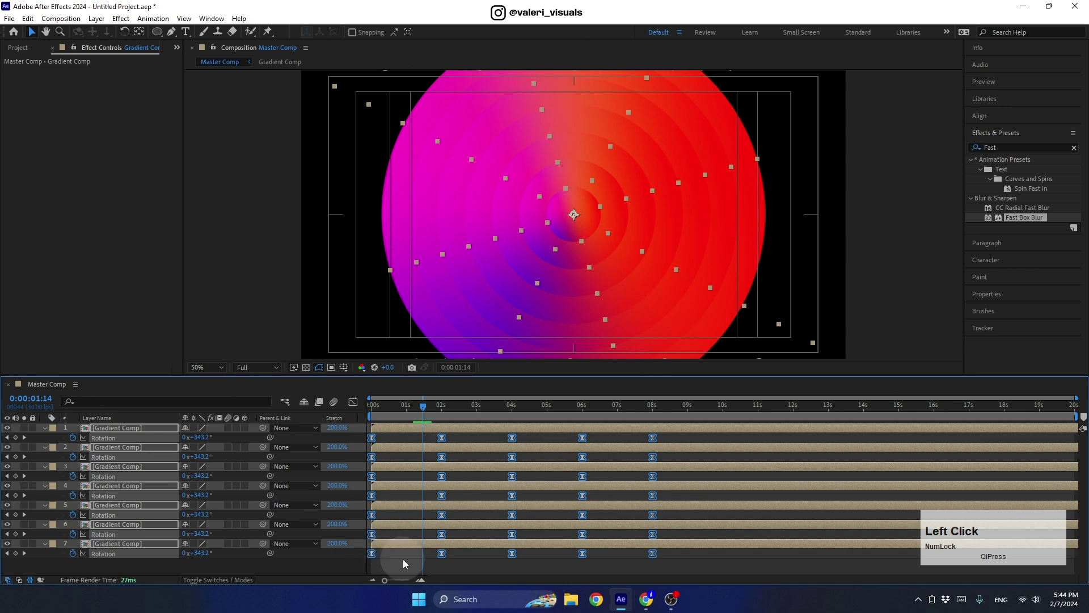
key("alt")
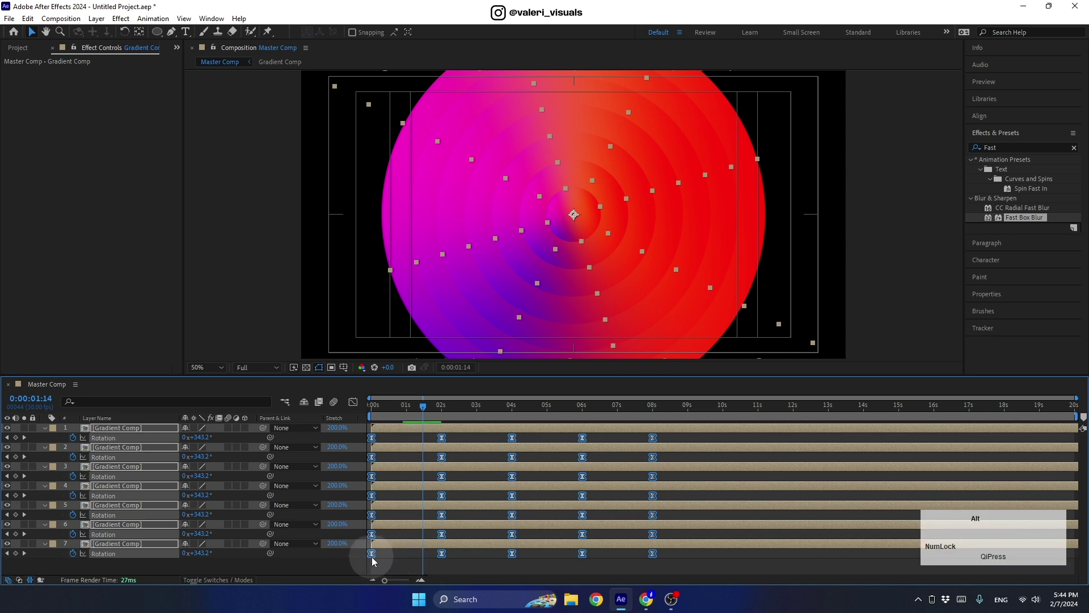
double_click(372, 554, "alt")
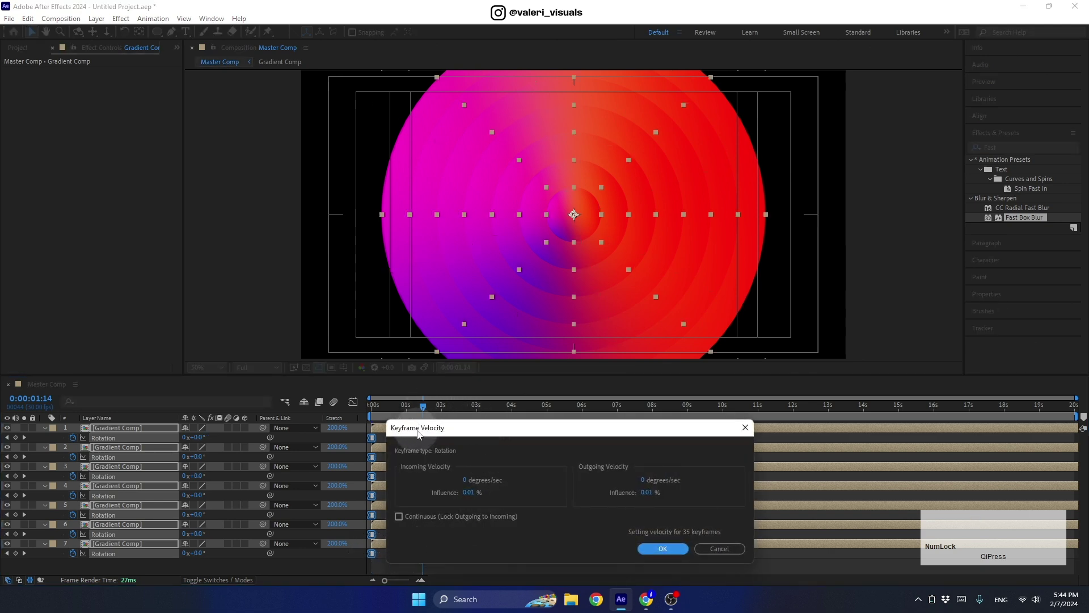
left_click(469, 493)
type("85")
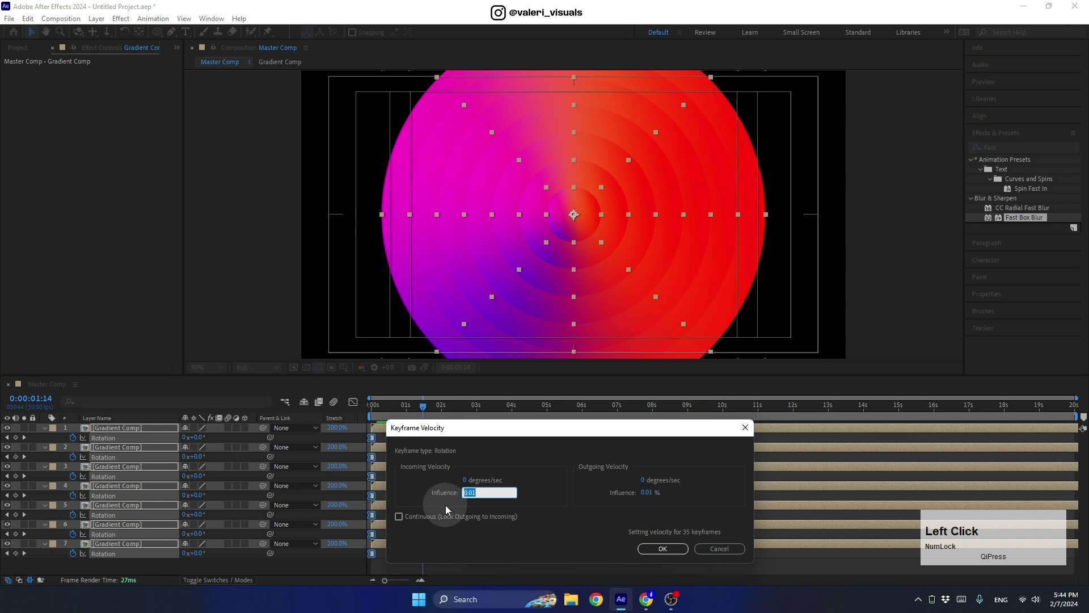
left_click(647, 492)
type("85")
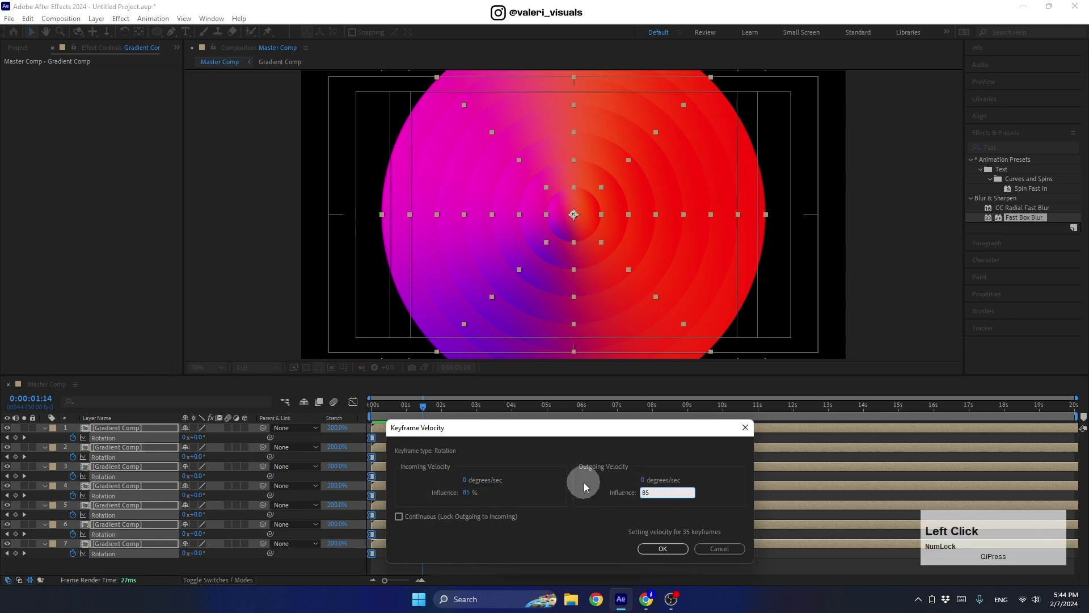
left_click(583, 482)
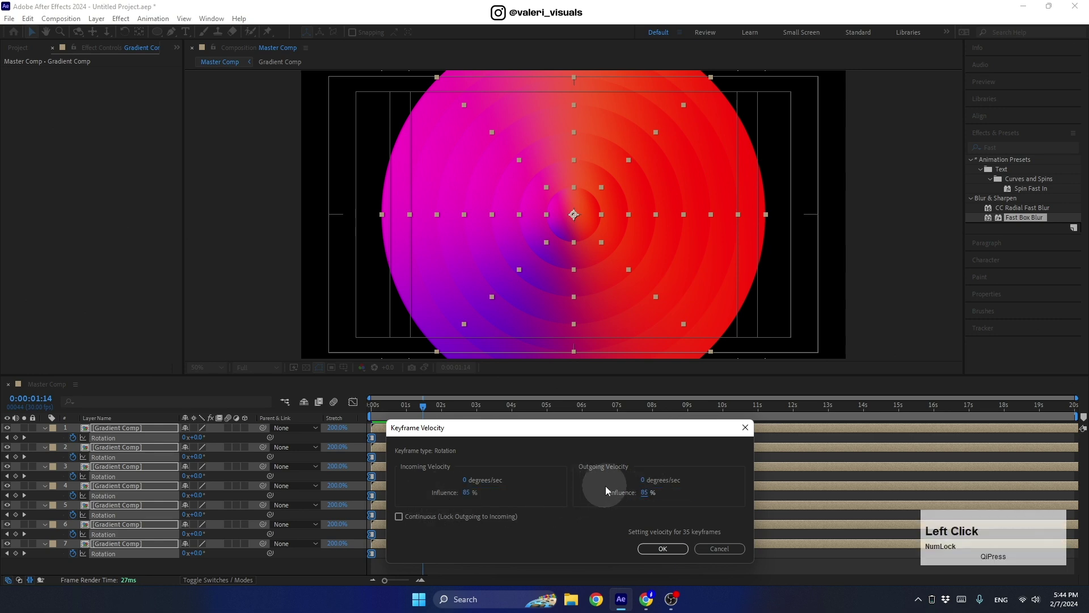
left_click(647, 548)
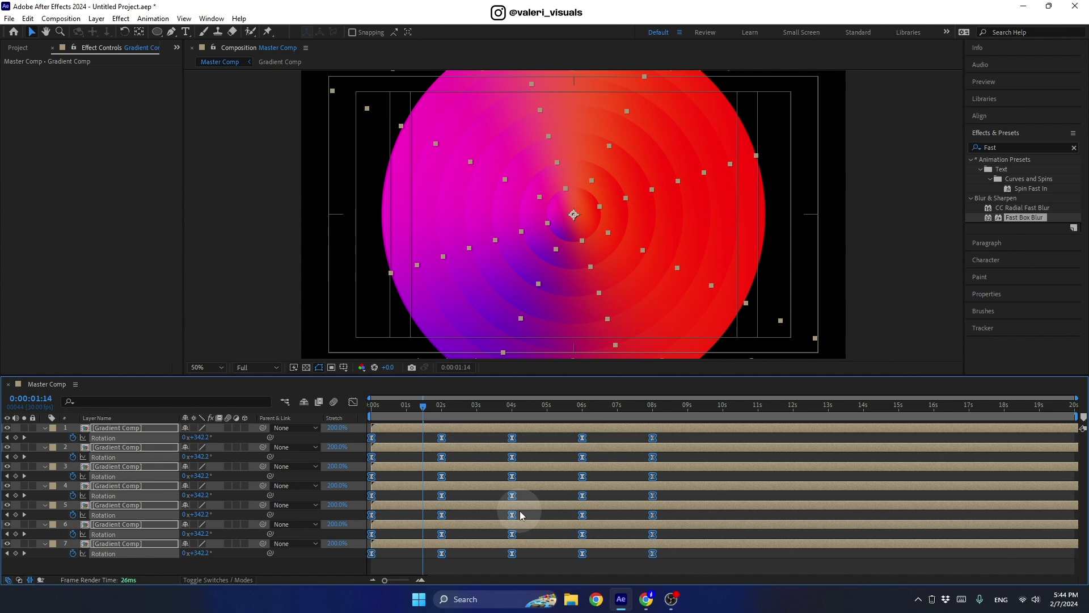
At 0:00:01:06, delay the Rotation keyframes of Gradient Comp layers 2 through 7 by two frames
key("Num_Lock")
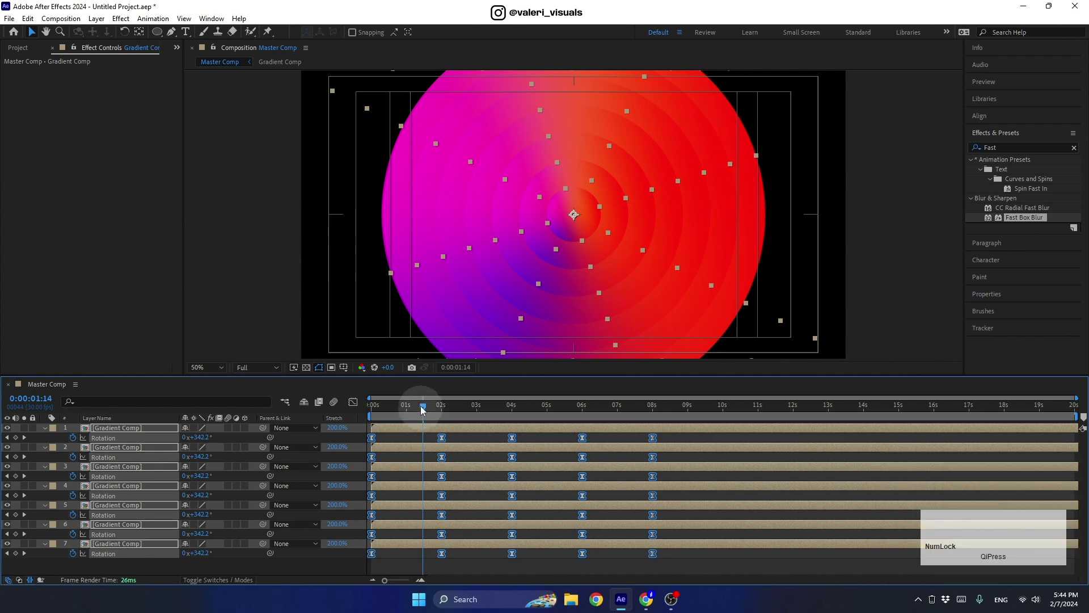
mouse_move(422, 407)
left_mouse_down()
mouse_move(382, 403)
mouse_move(437, 413)
mouse_move(412, 415)
left_mouse_up()
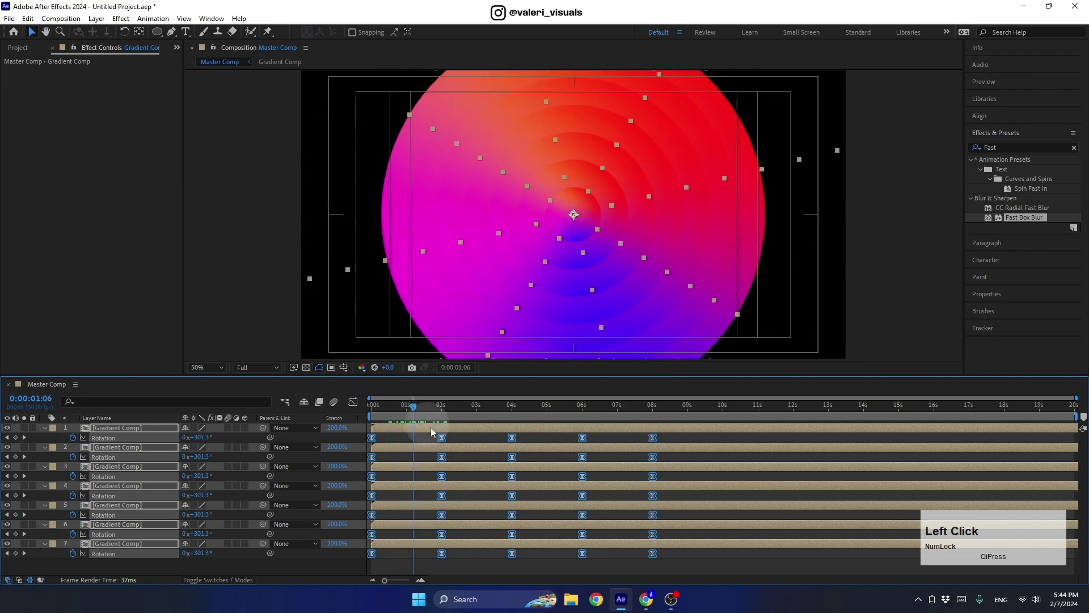
left_click(650, 466)
left_click_drag(663, 454, 352, 557)
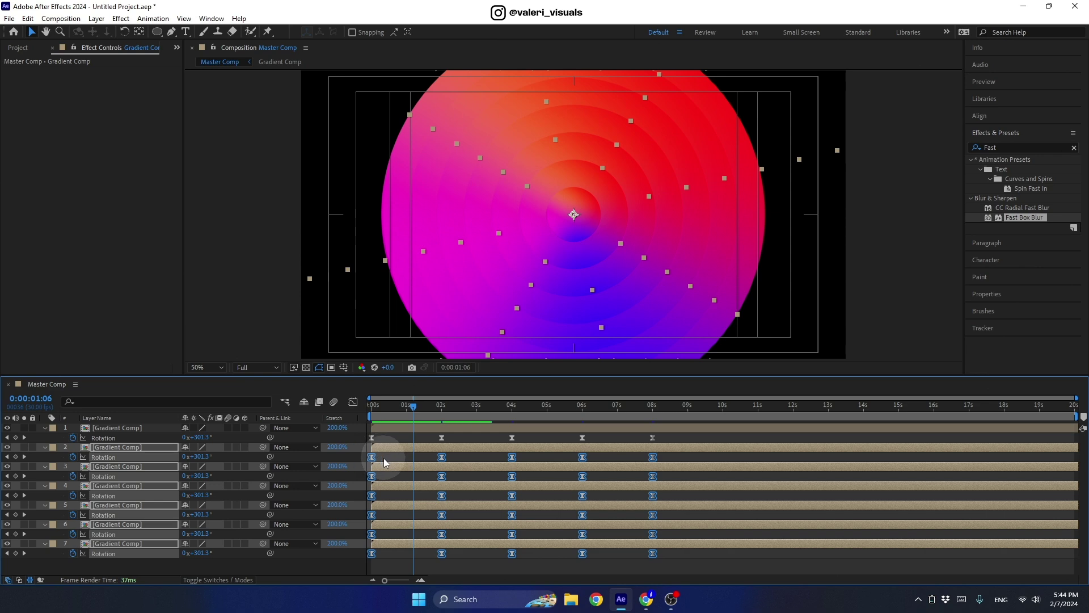
key("alt")
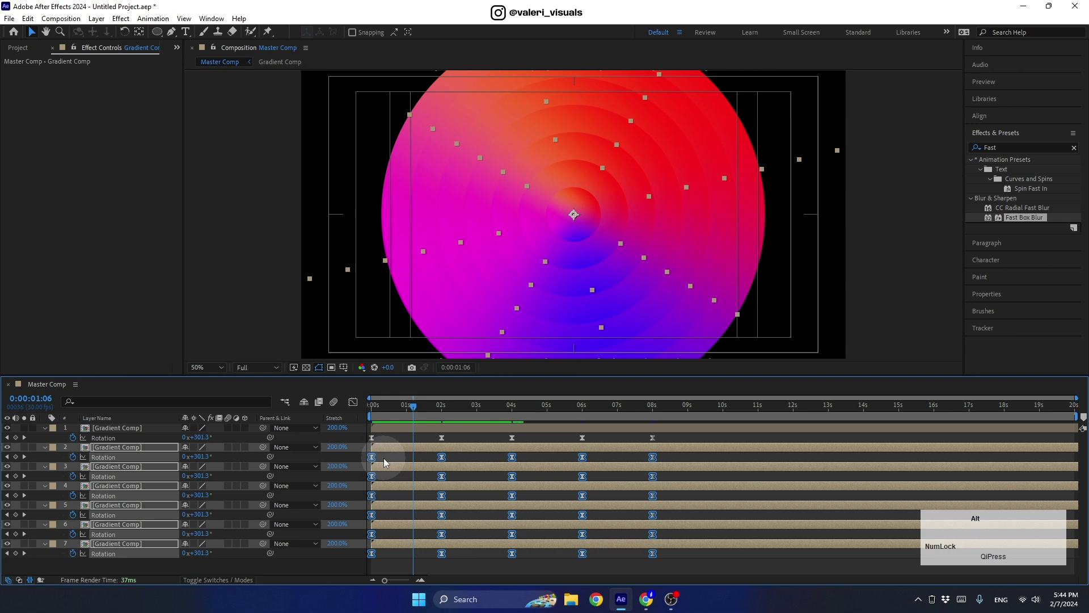
key("alt+Right")
key("alt+Right")
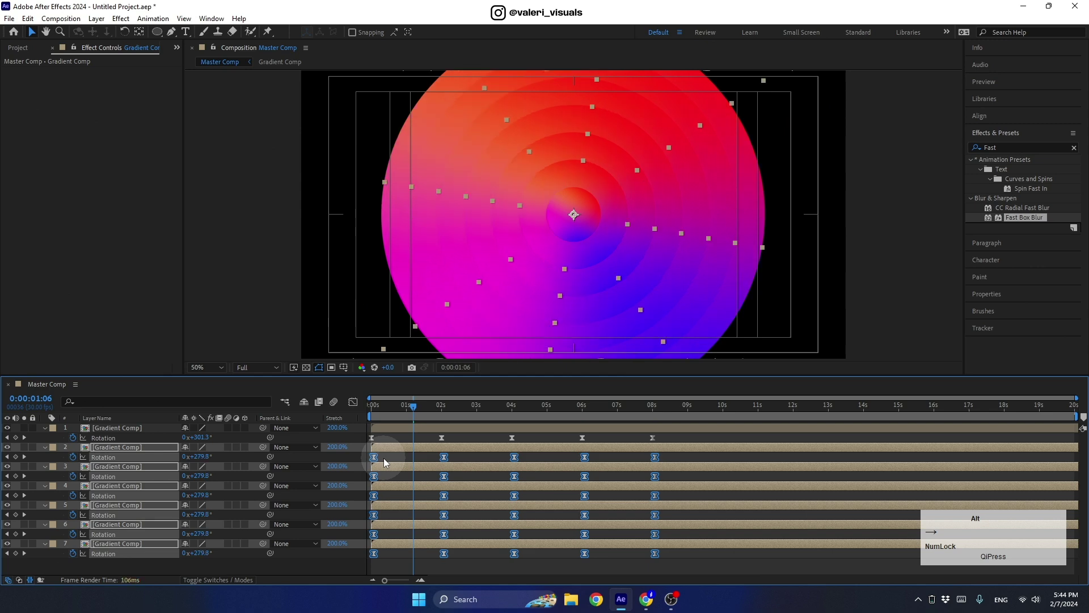
Delay the Rotation keyframes of layers 3 through 7 by two frames, and those of layers 4 through 7 by two more
left_click_drag(674, 477, 351, 571)
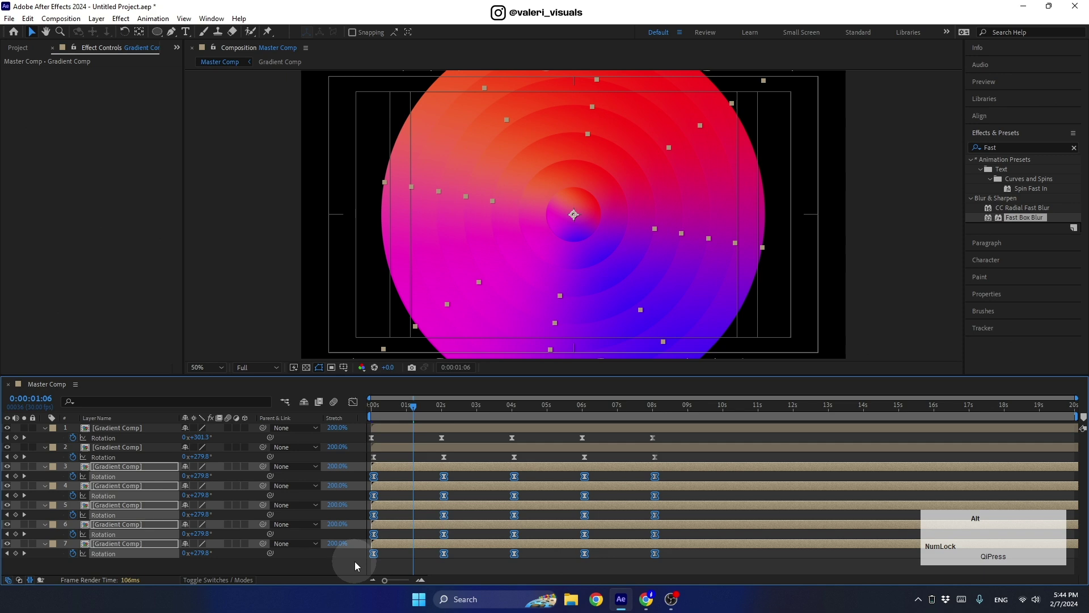
key("alt+Right")
key("alt+Right")
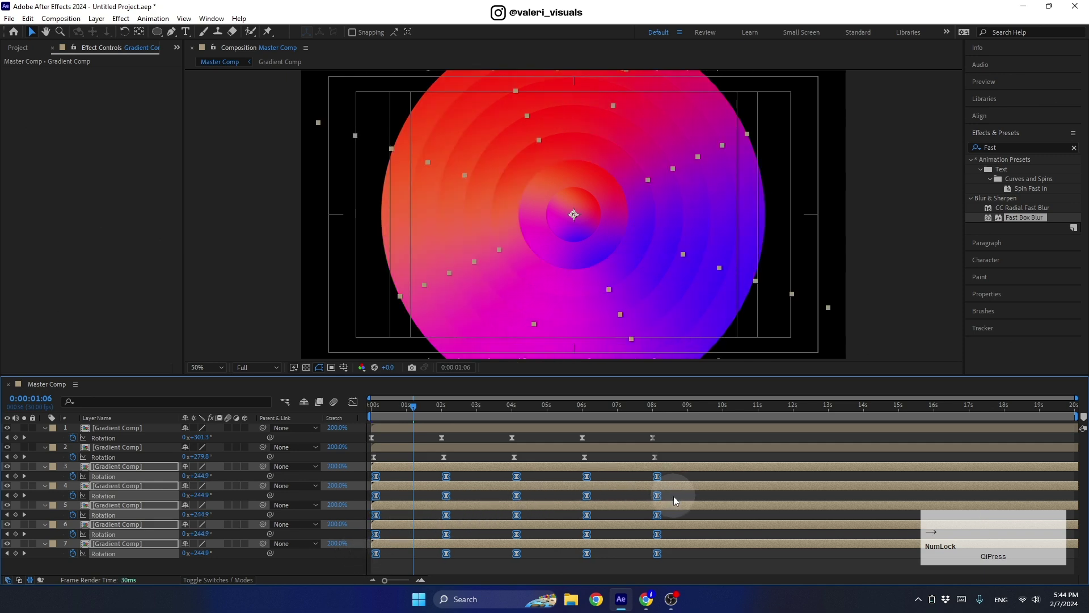
left_click_drag(673, 496, 338, 561)
key("alt+Right")
key("alt+Right")
Continue the two-frame stagger by successively delaying the Rotation keyframes of layers 5 through 7, layers 6 and 7, and layer 7 alone
left_click_drag(675, 508, 339, 574)
key("alt+Right")
key("alt+Right")
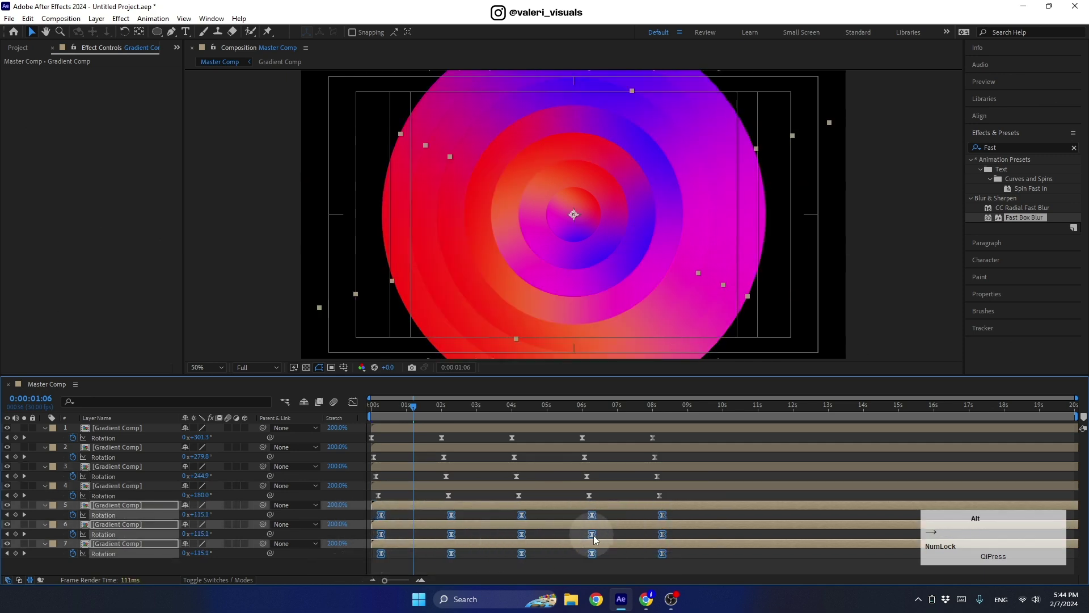
left_click_drag(674, 530, 297, 560)
key("alt+Right")
key("alt+Right")
left_click_drag(677, 549, 289, 582)
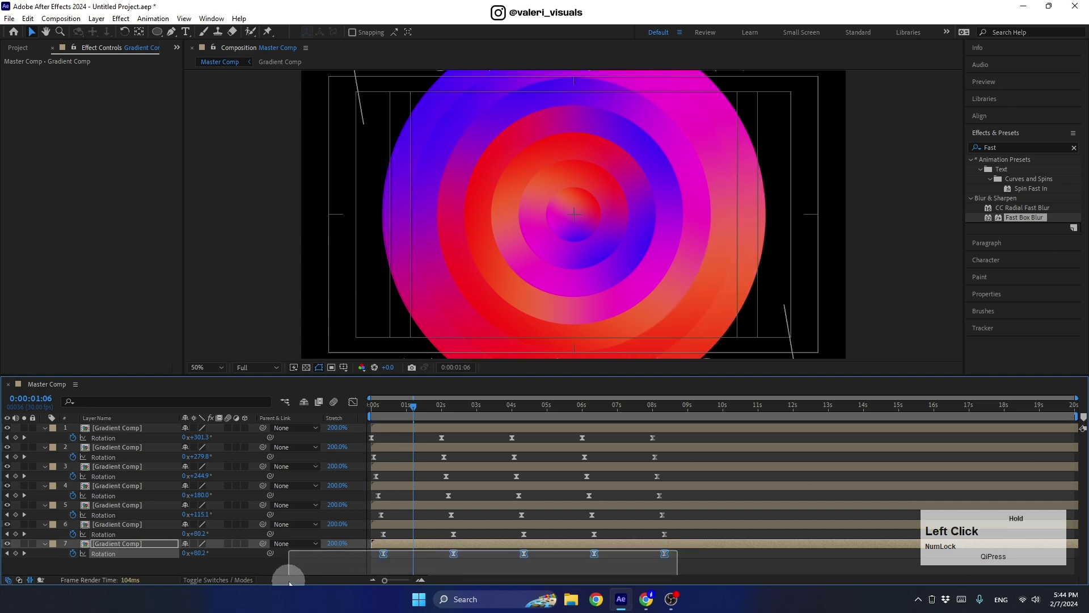
key("alt+Right")
key("alt+Right")
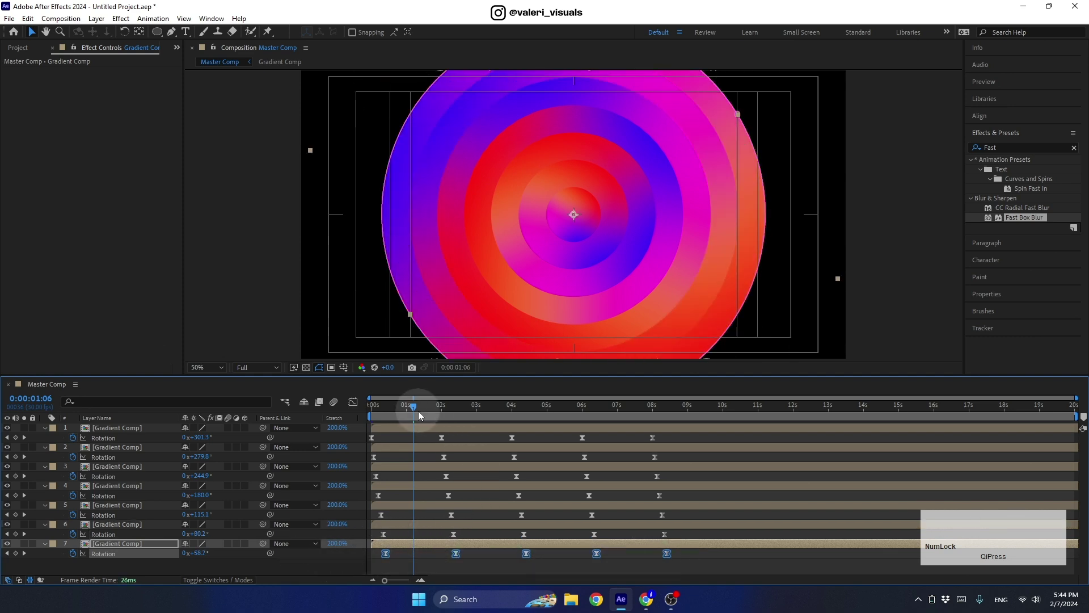
Scrub through the staggered rotation to 0:00:04:27 and compare it with the reference disc in the Instagram post in Chrome
left_click_drag(416, 409, 560, 401)
mouse_move(646, 599)
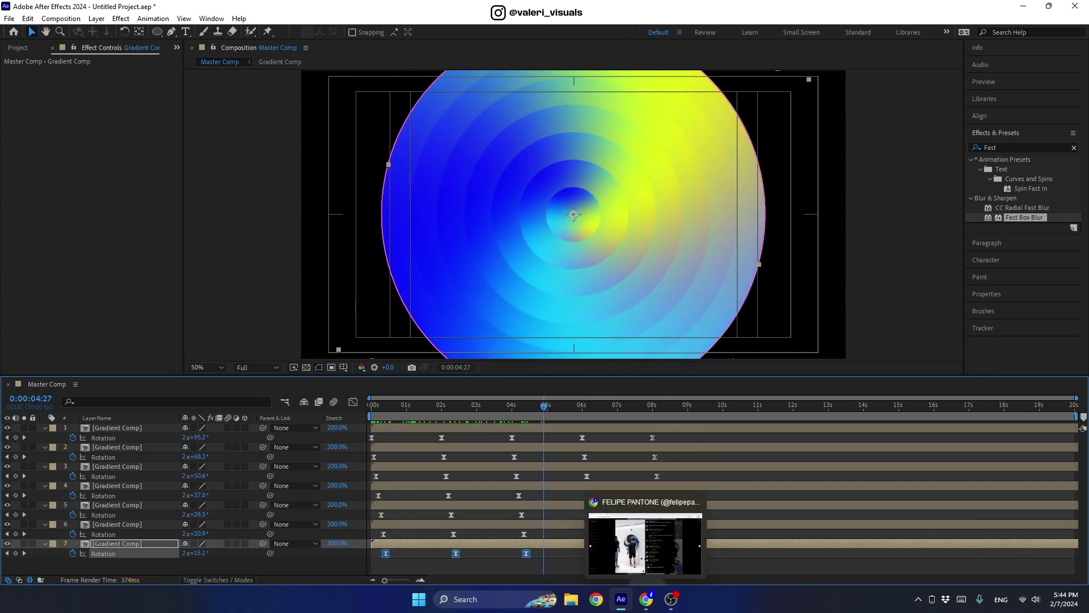
left_click(619, 550)
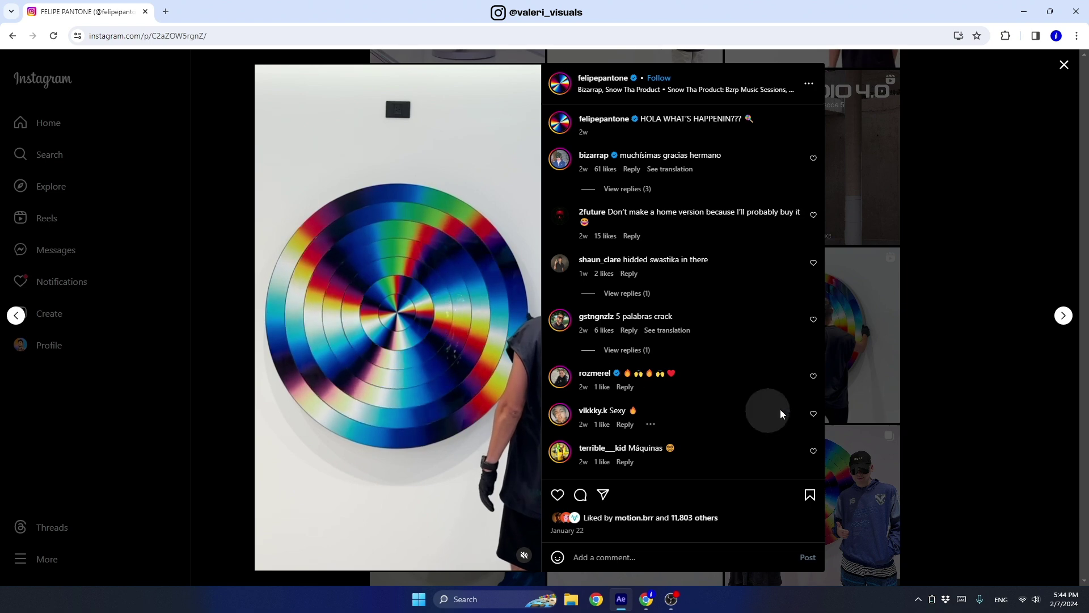
left_click(622, 533)
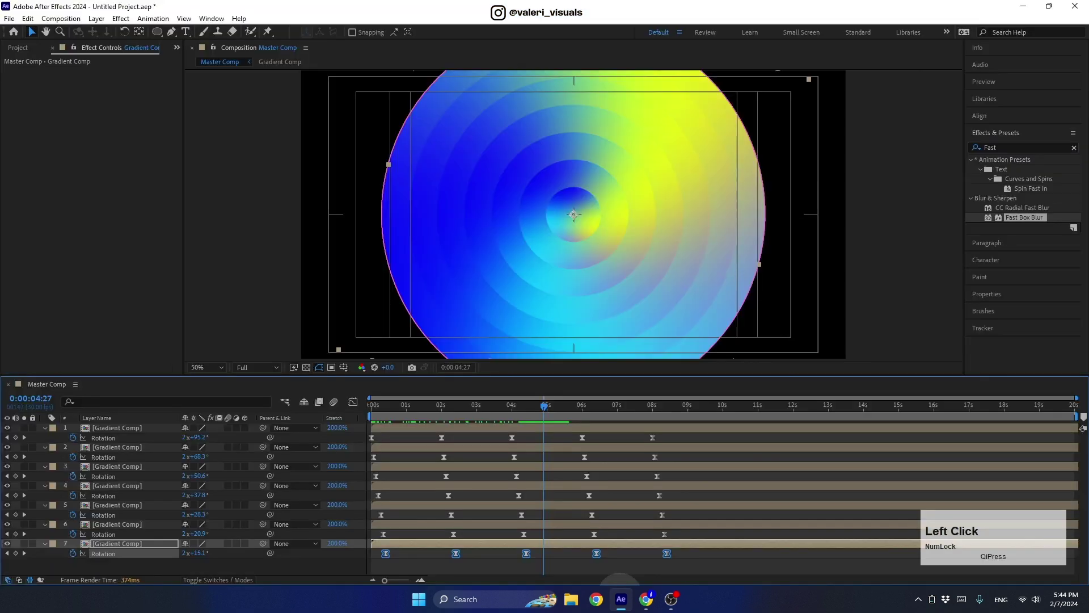
Collapse the keyframed properties of all layers and add a Stroke layer style to Gradient Comp layer 1
left_click(173, 562)
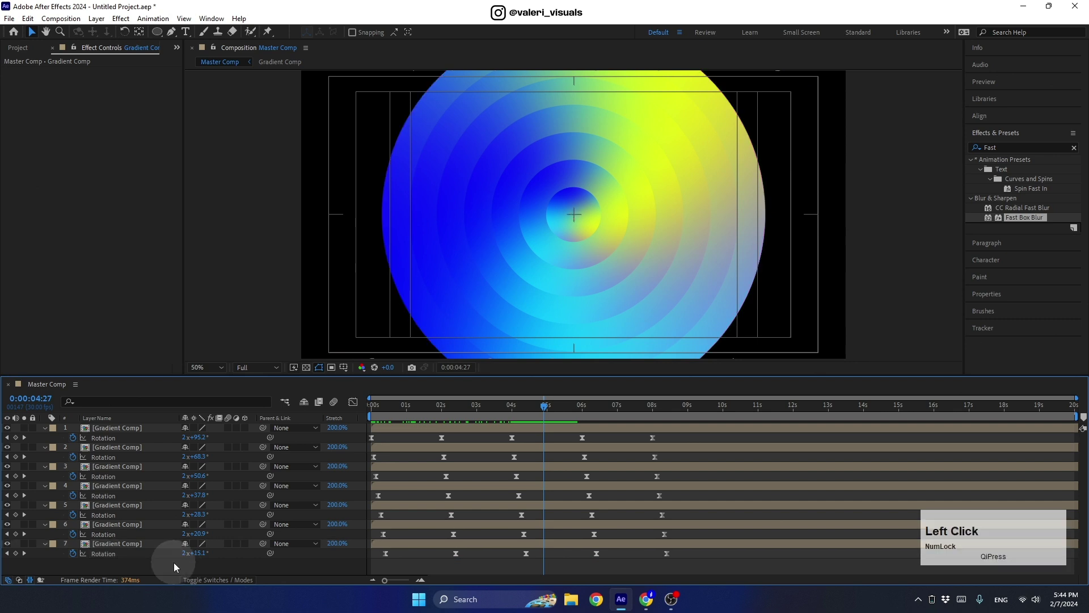
key("u")
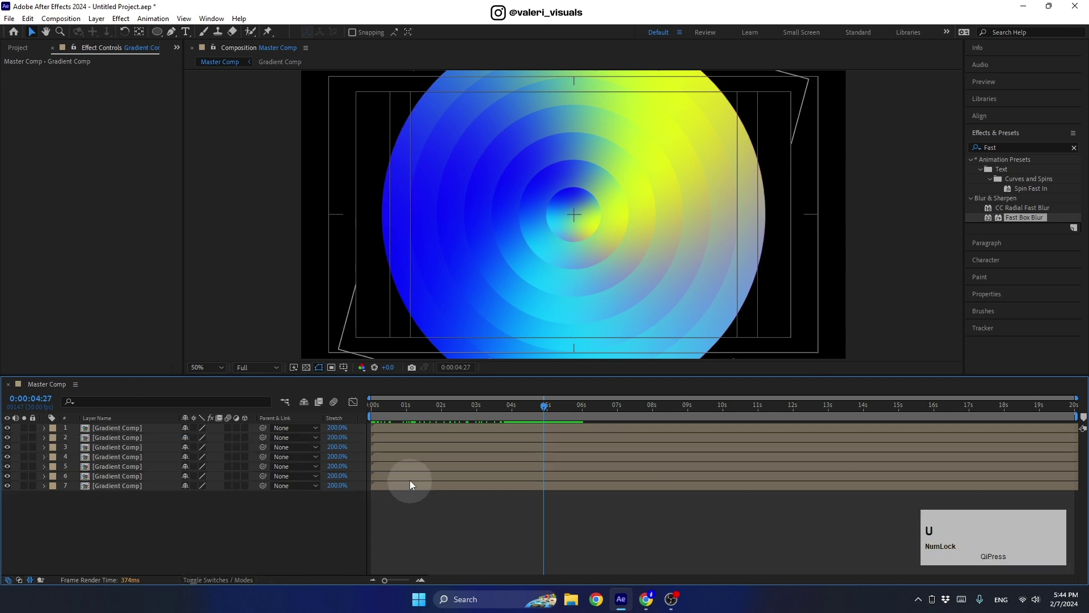
right_click(132, 428)
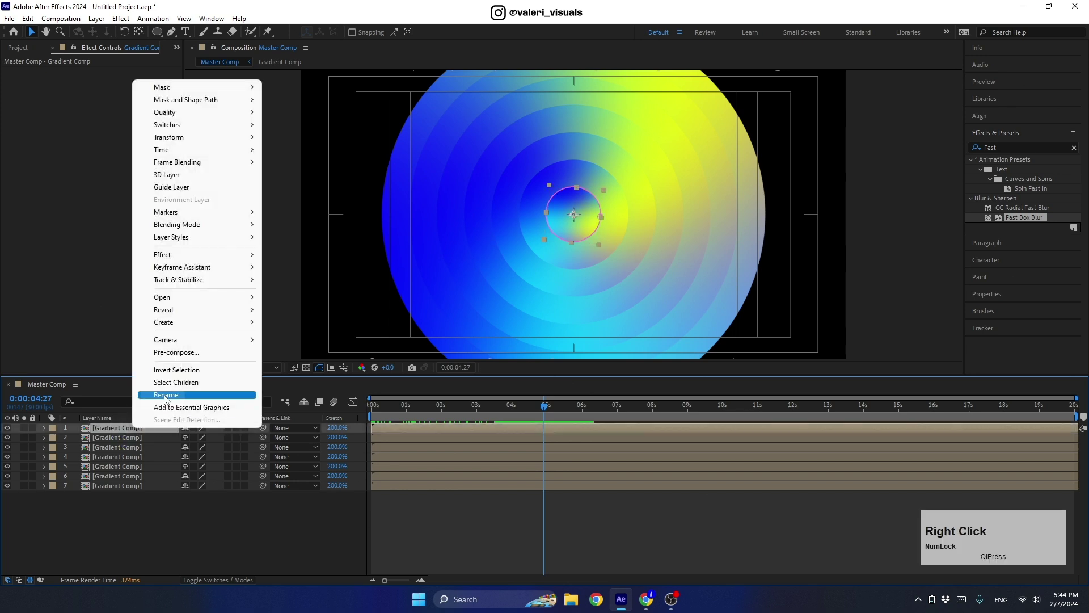
mouse_move(162, 344)
mouse_move(170, 237)
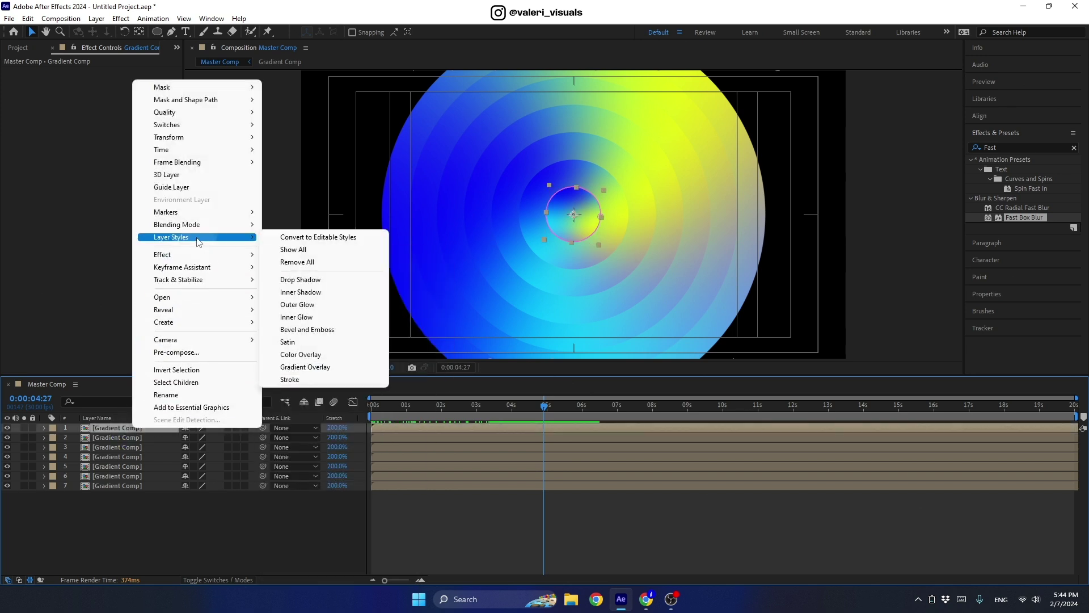
left_click(289, 379)
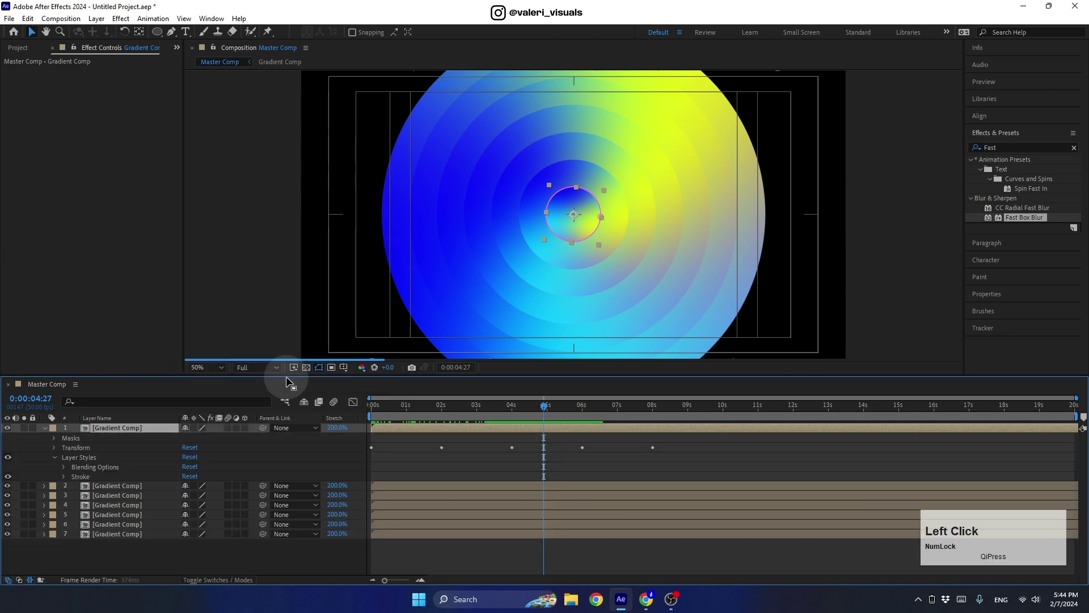
Set layer 1's Stroke color to black (000000) and its size to 1
scroll(608, 209, "up", 2)
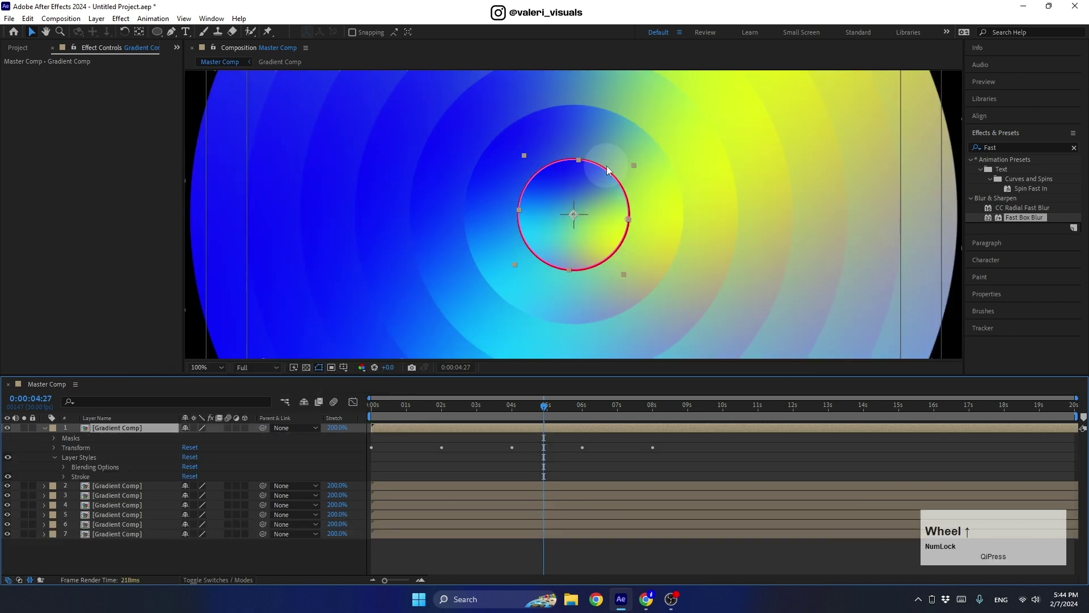
left_click(63, 477)
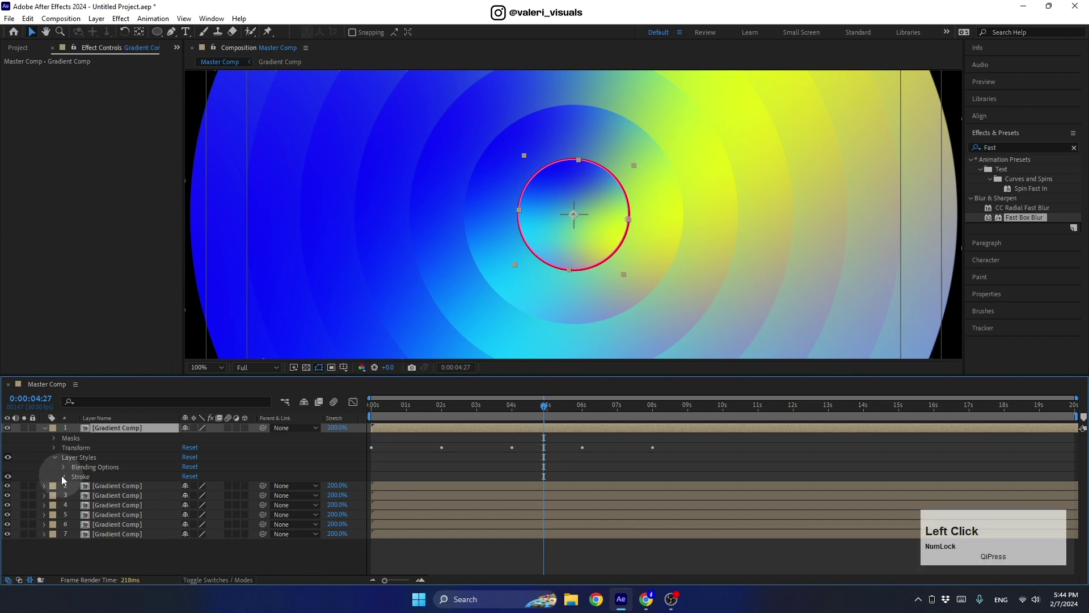
left_click(188, 495)
left_click_drag(182, 341, 105, 386)
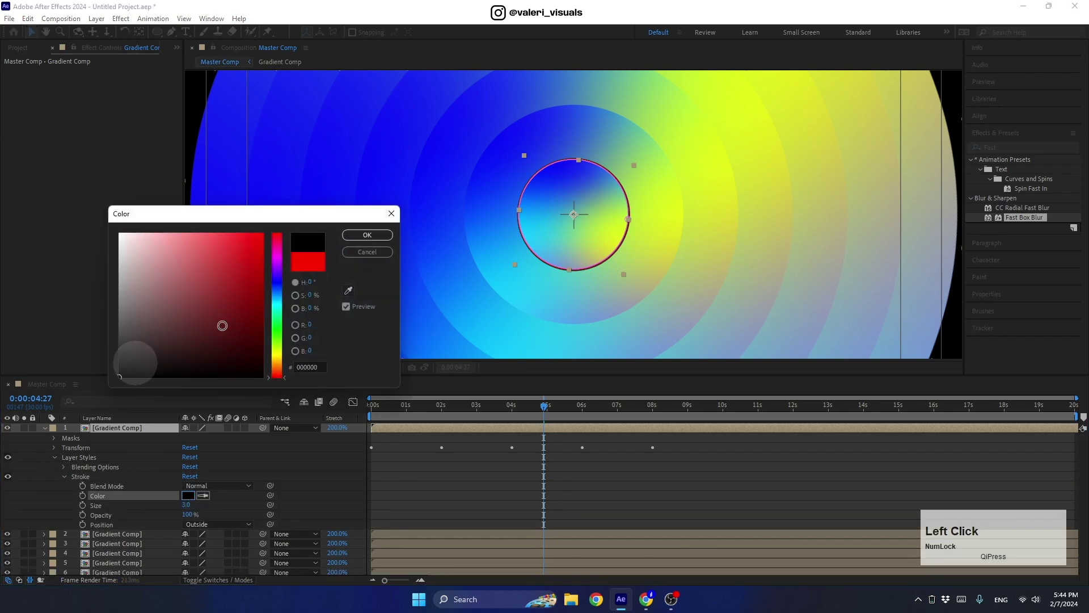
left_click(366, 235)
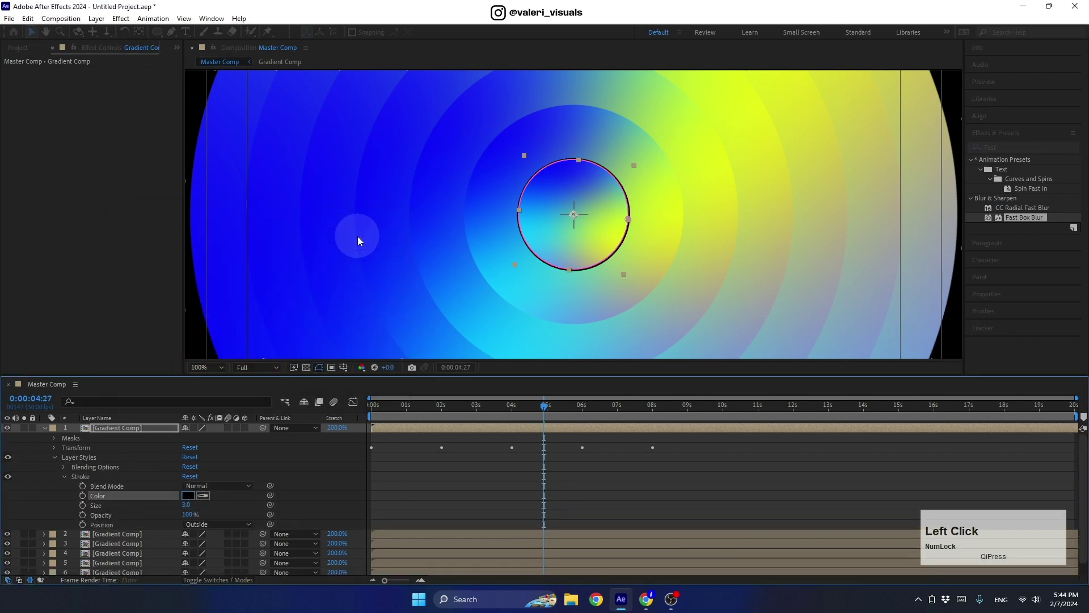
left_click(185, 506)
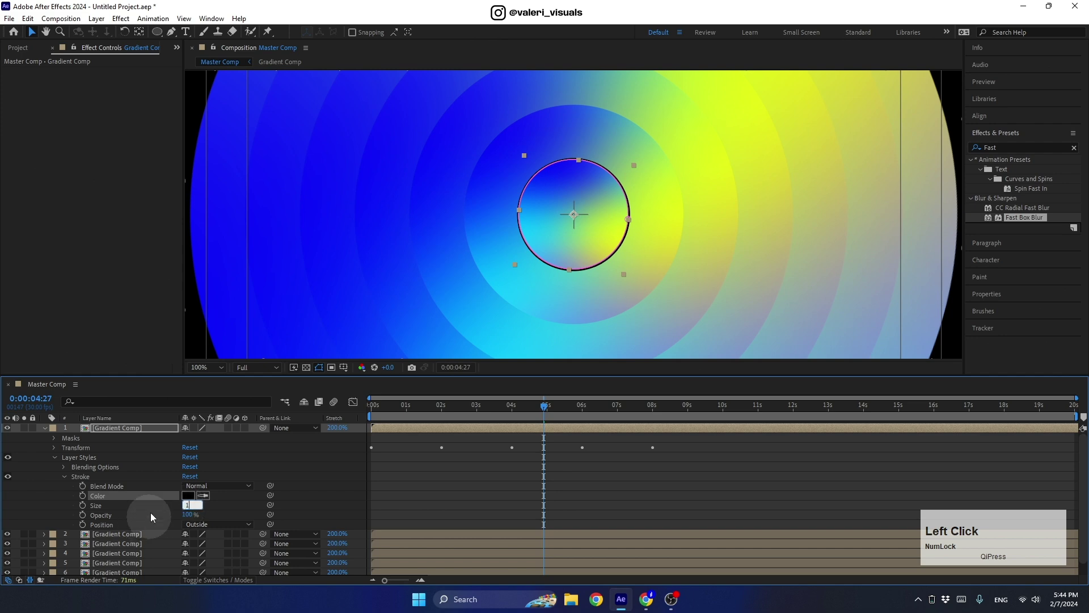
type("1")
key("Return")
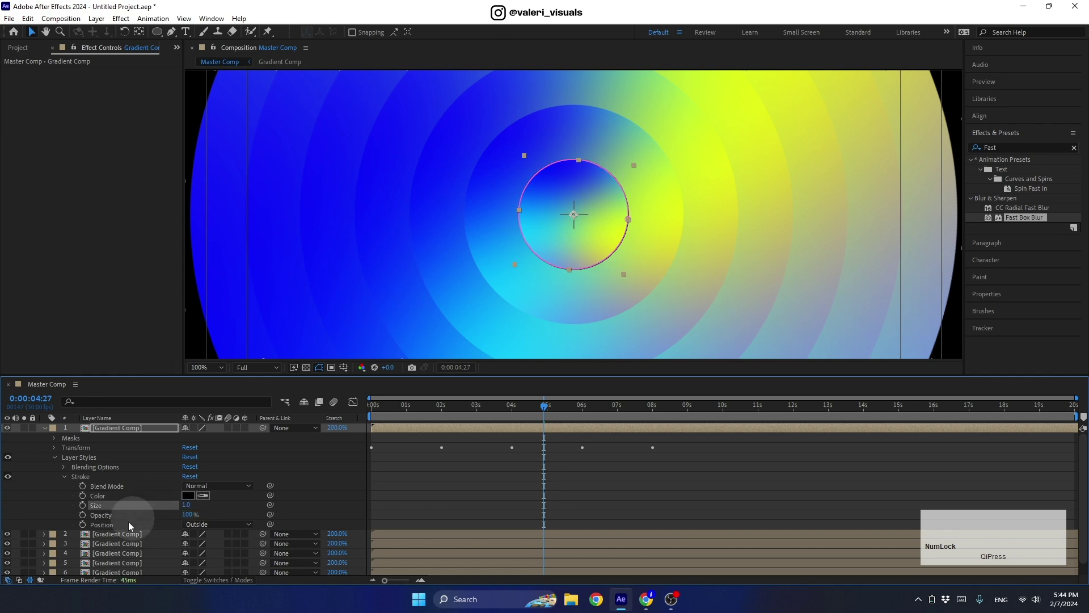
Copy the Layer Styles of layer 1 onto Gradient Comp layer 2 and expand the pasted Stroke properties
left_click(81, 457)
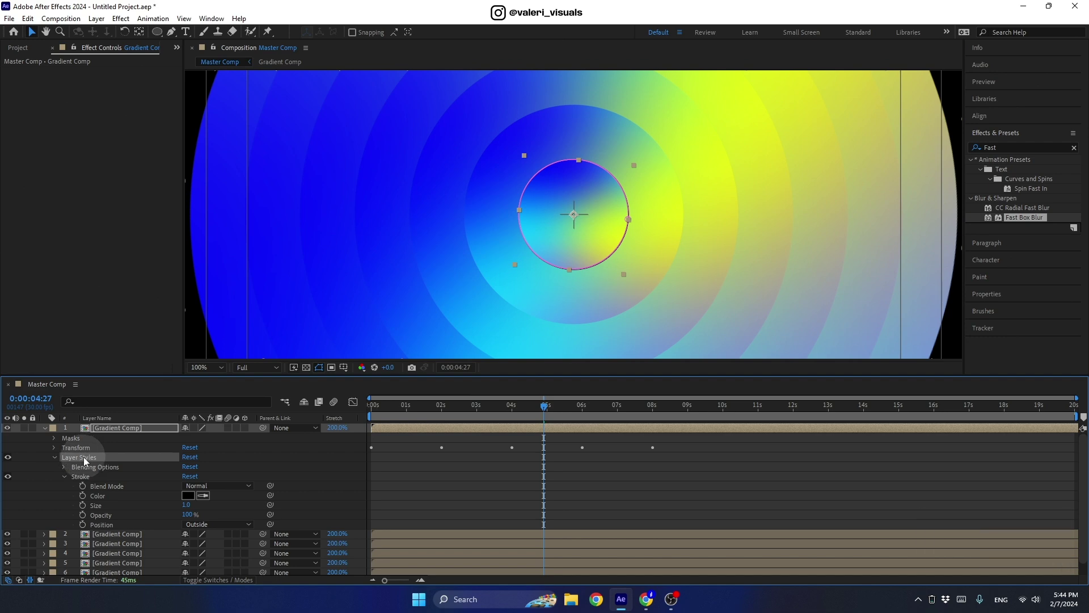
key("c")
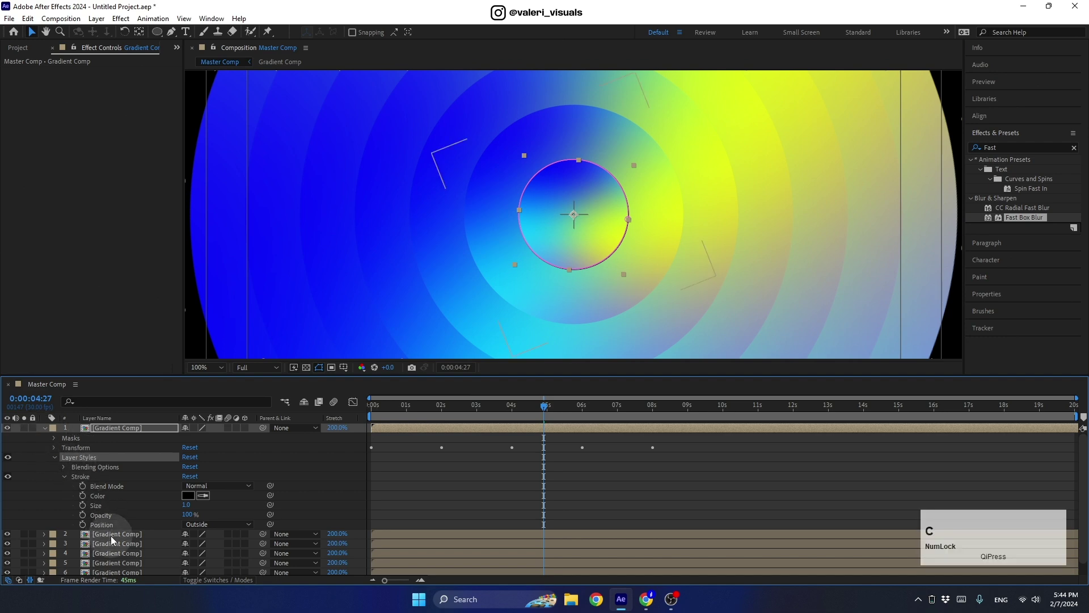
left_click(109, 535)
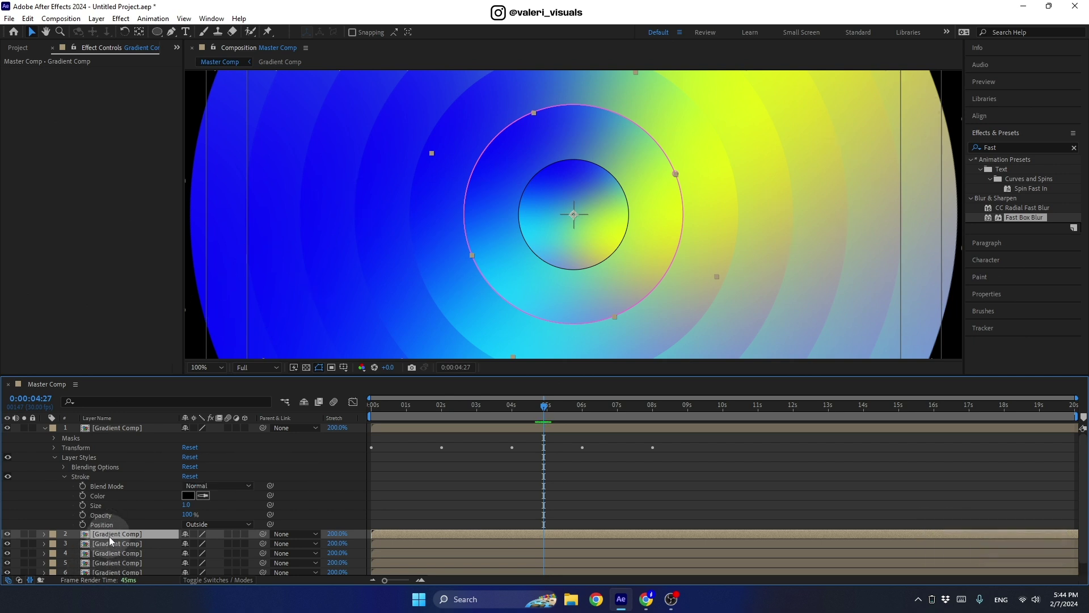
key("ctrl+v")
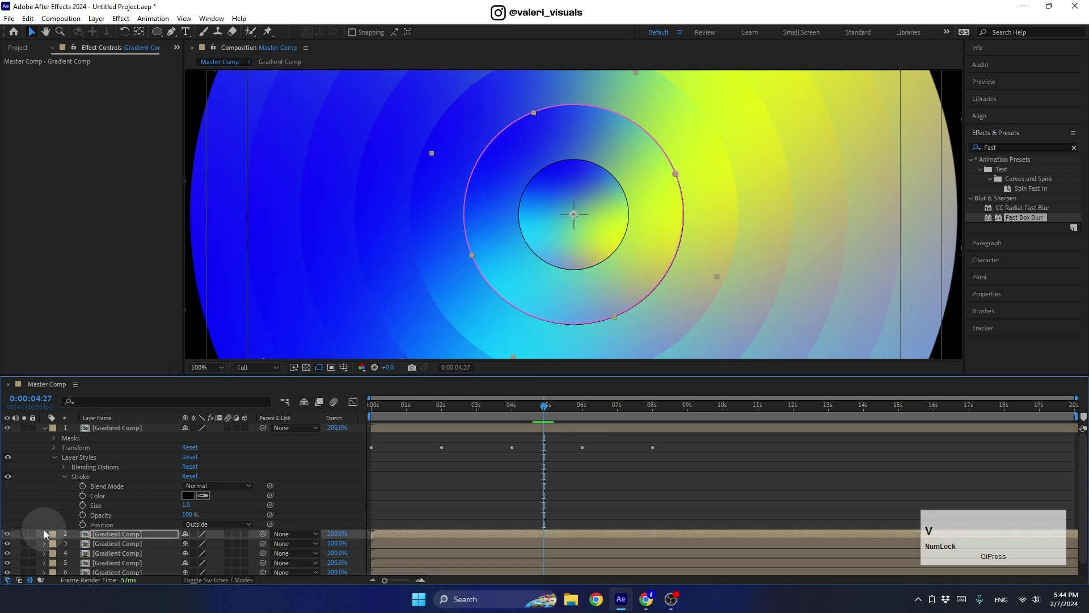
left_click(44, 533)
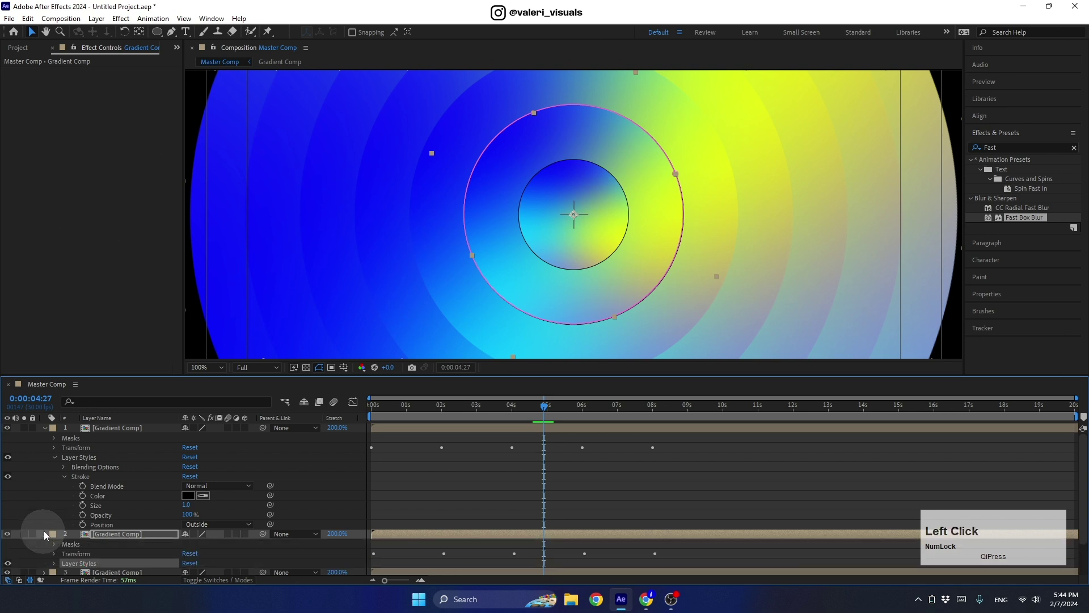
left_click(55, 562)
scroll(102, 498, "down", 1)
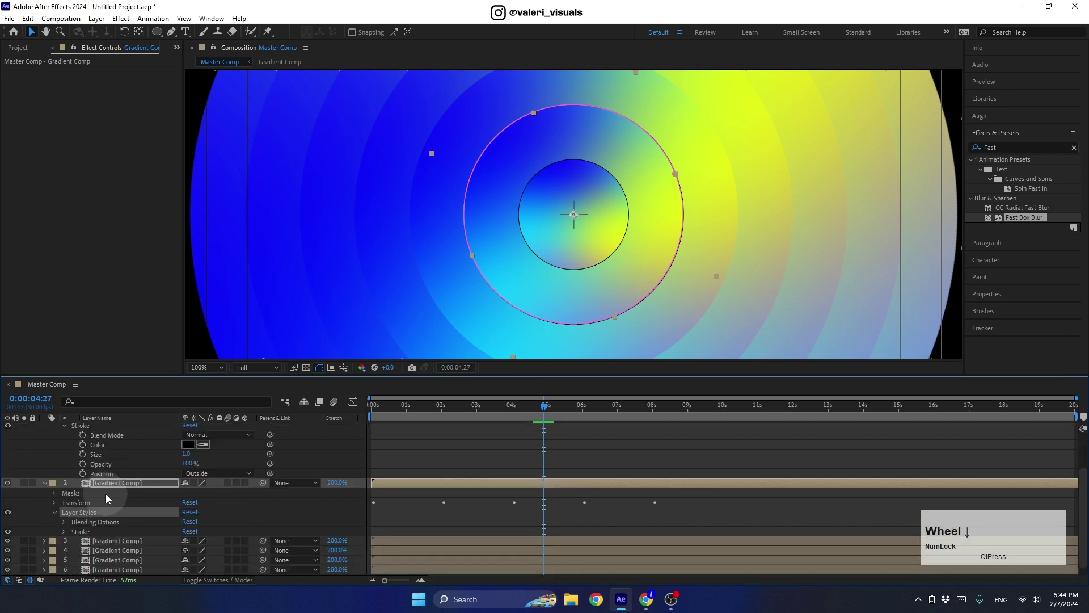
left_click(64, 532)
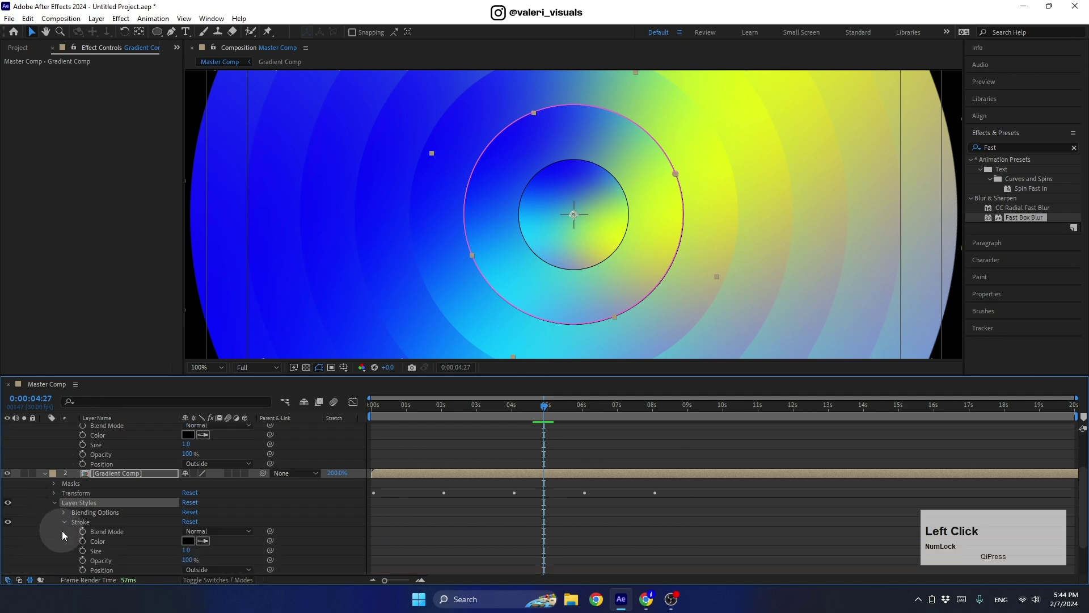
Link the Stroke Color, Size and Opacity of Gradient Comp layer 2 to the matching Stroke properties of layer 1
scroll(103, 542, "down", 1)
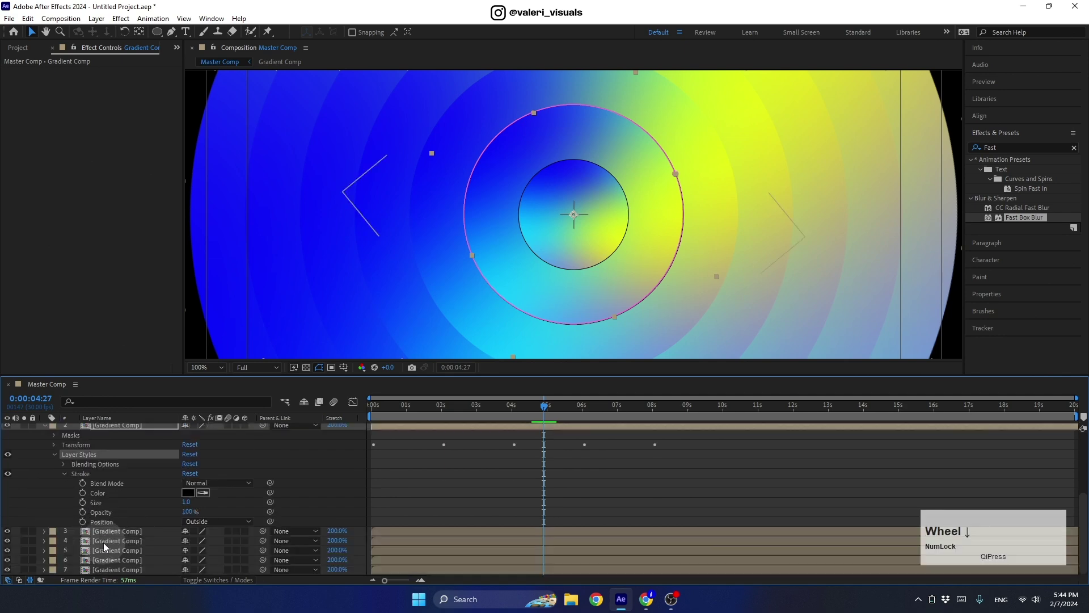
scroll(110, 544, "up", 1)
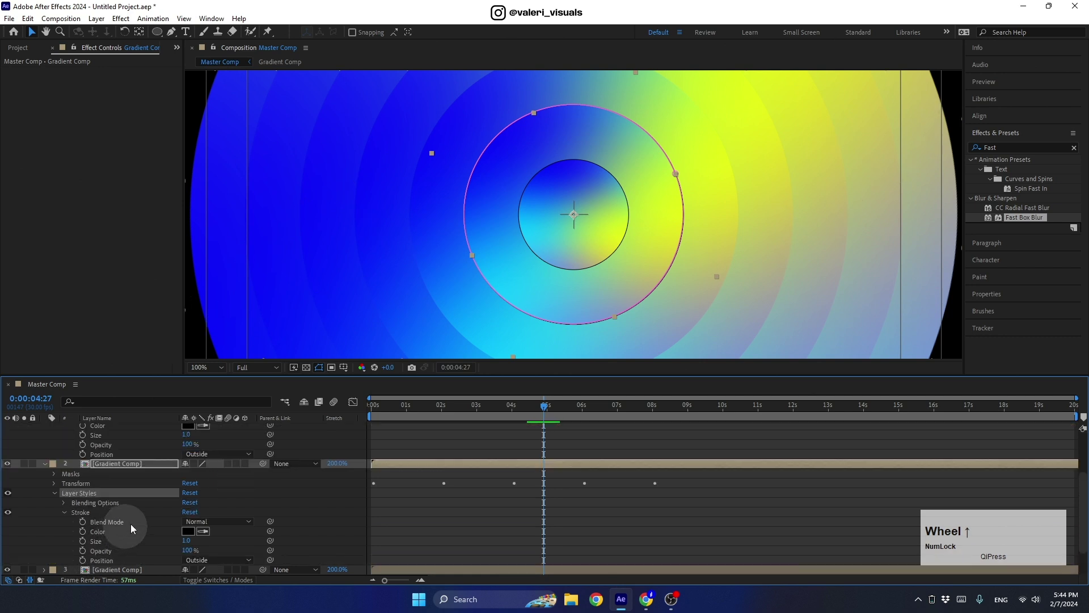
left_click_drag(289, 375, 302, 334)
scroll(149, 478, "up", 2)
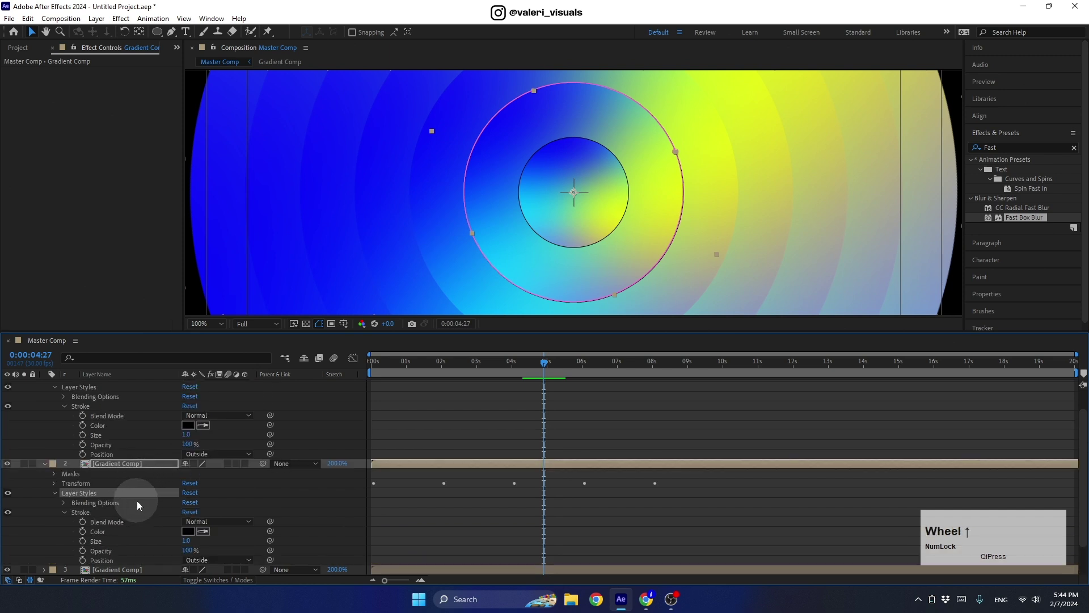
left_click(124, 532)
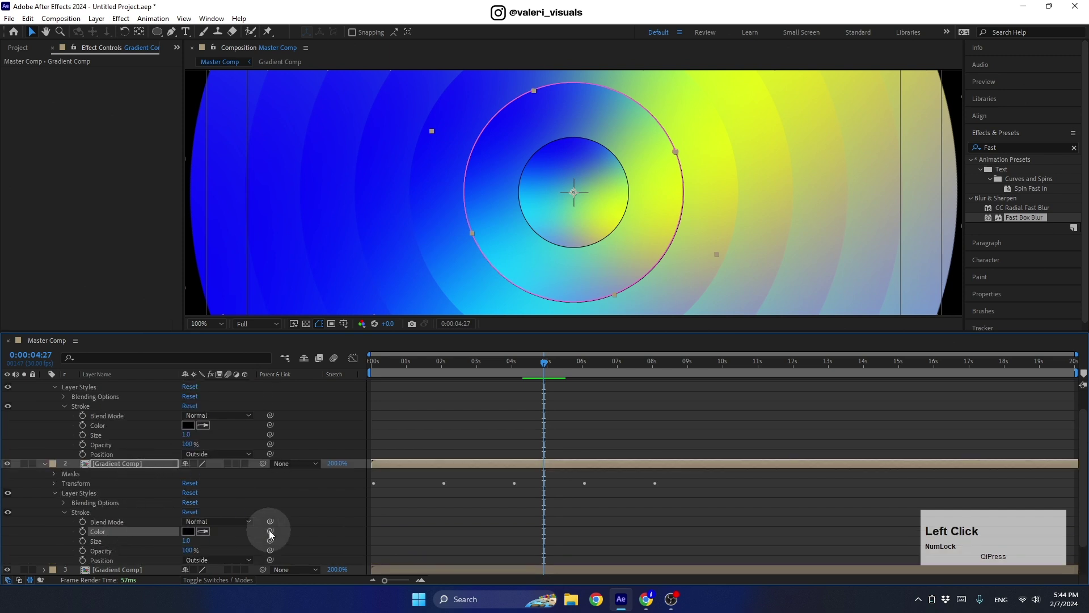
mouse_move(271, 535)
left_mouse_down()
mouse_move(169, 492)
mouse_move(117, 427)
left_mouse_up()
left_click(107, 539)
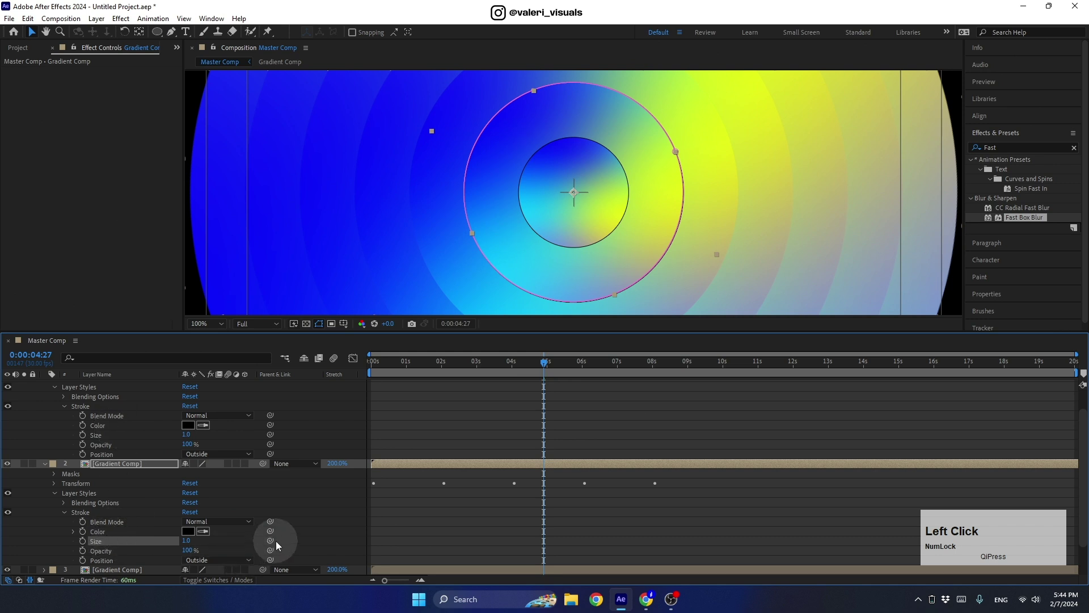
mouse_move(270, 540)
left_mouse_down()
mouse_move(127, 468)
mouse_move(111, 435)
left_mouse_up()
left_click(102, 550)
mouse_move(270, 550)
left_mouse_down()
mouse_move(106, 457)
mouse_move(112, 446)
left_mouse_up()
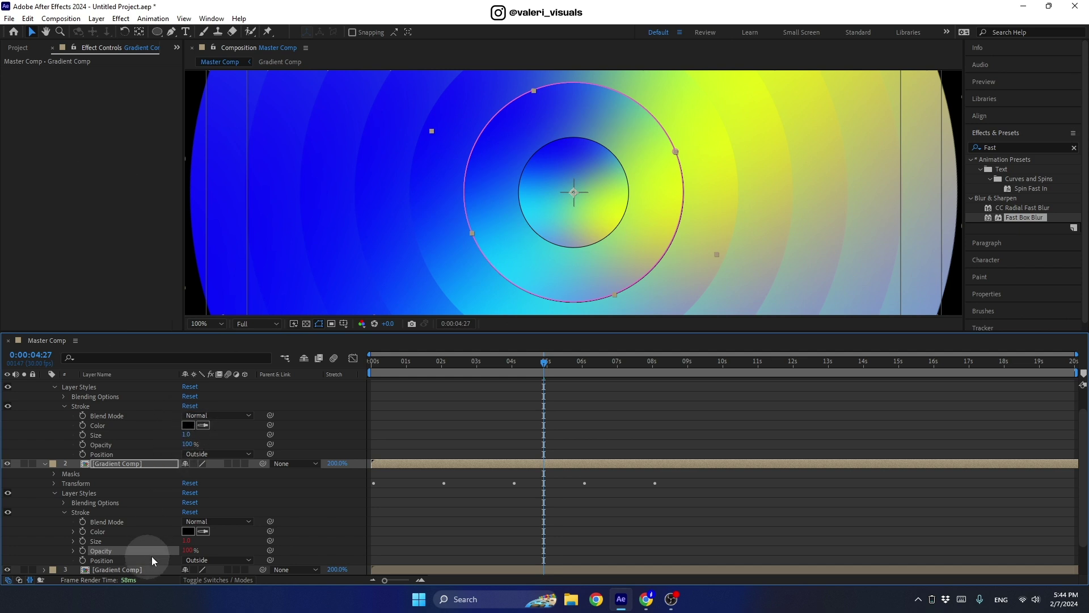
Test the linked strokes with size 5 and opacity 50% on layer 1, and restore size 1 and opacity 100%
left_click(186, 435)
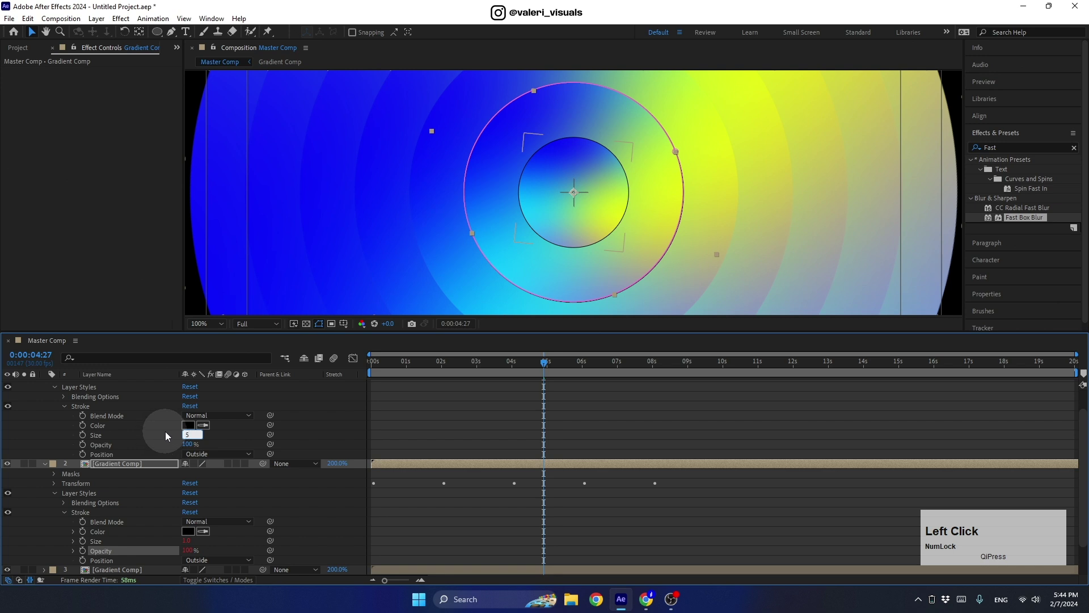
key("Return")
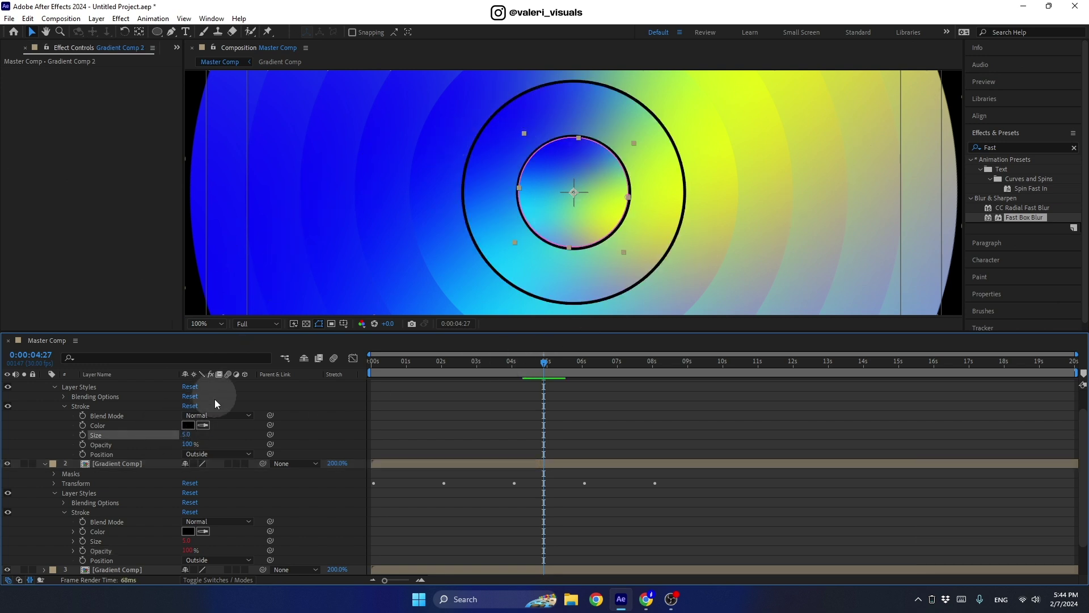
left_click(187, 444)
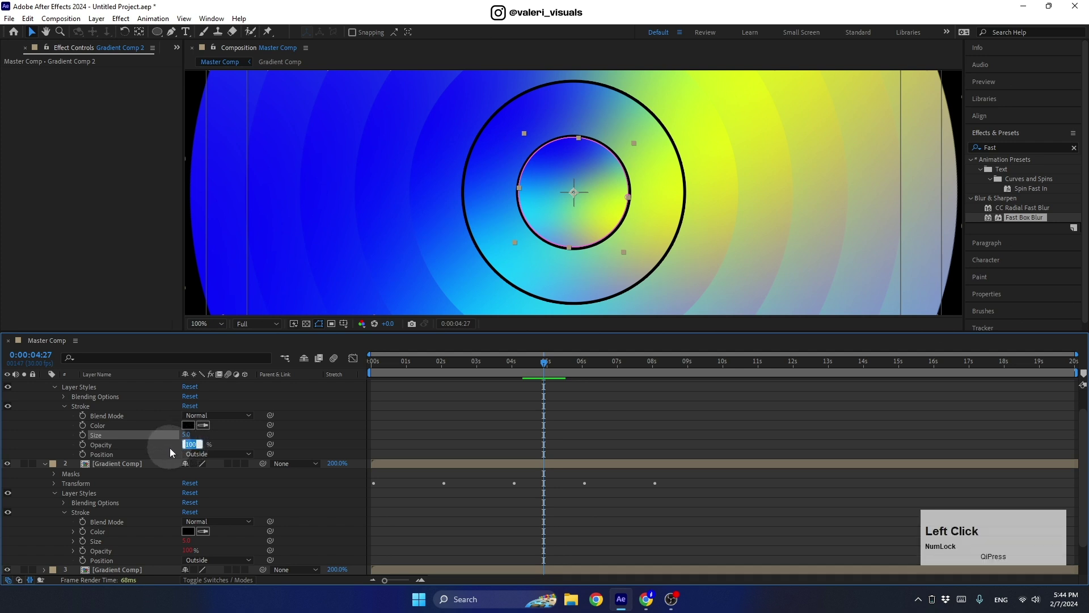
key("Return")
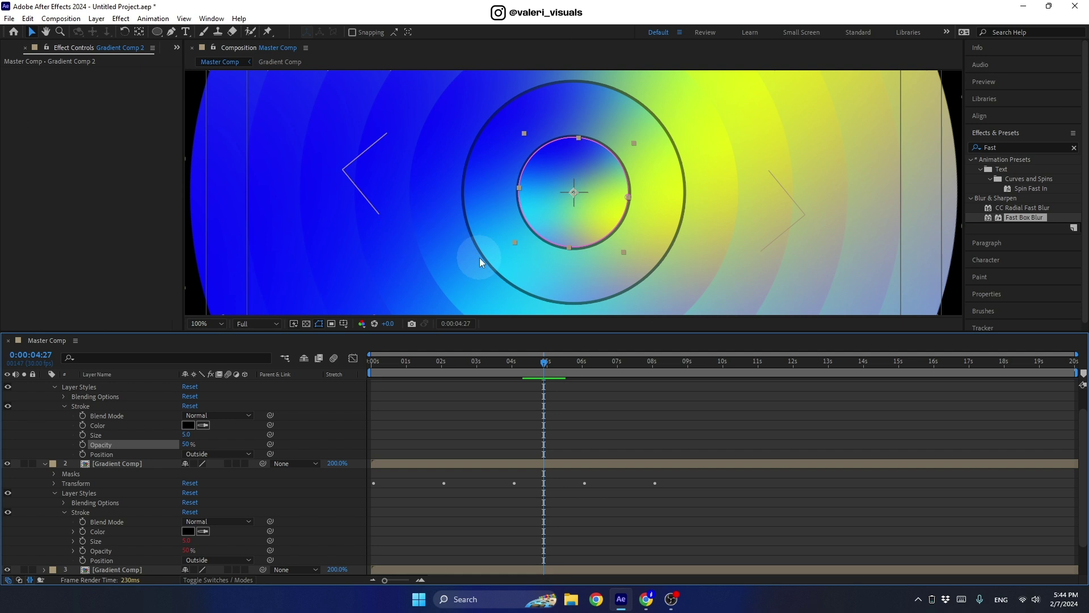
left_click_drag(190, 445, 162, 437)
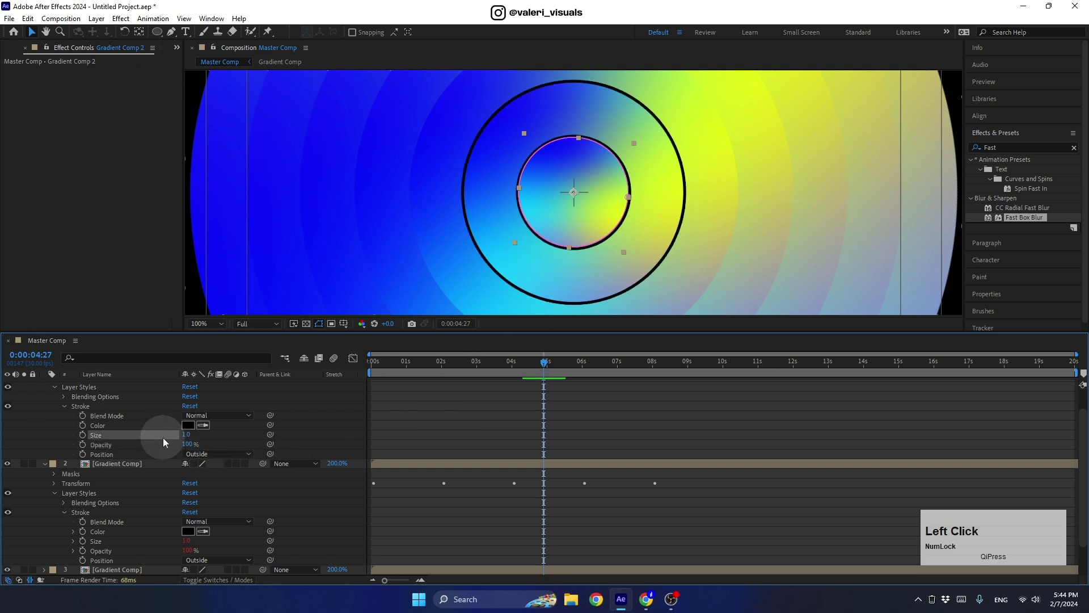
Copy the linked Layer Styles of layer 2 onto Gradient Comp layers 3 to 7
left_click(55, 492)
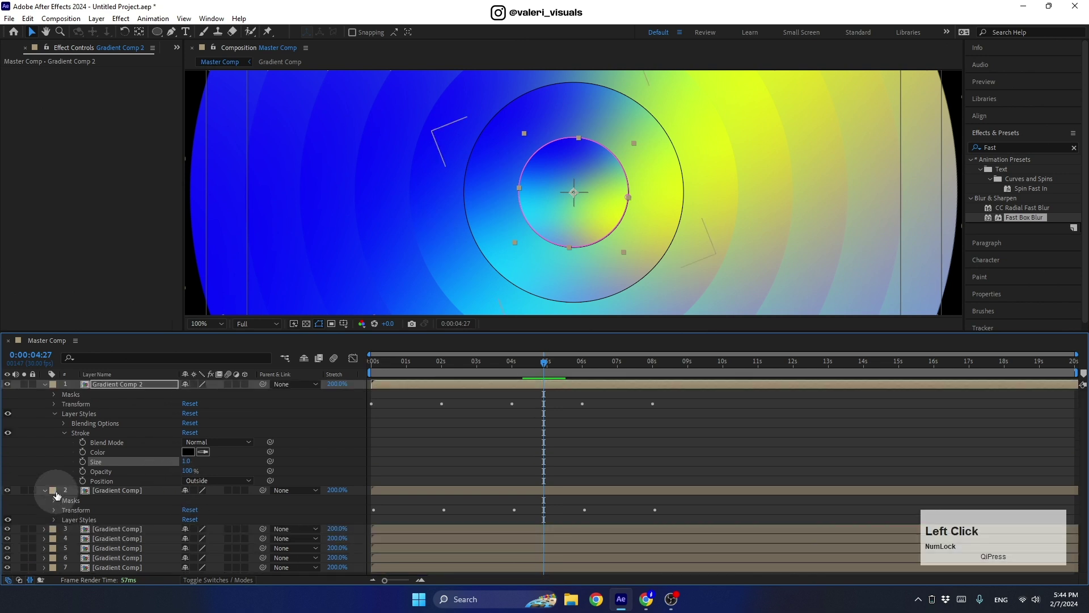
left_click(74, 518)
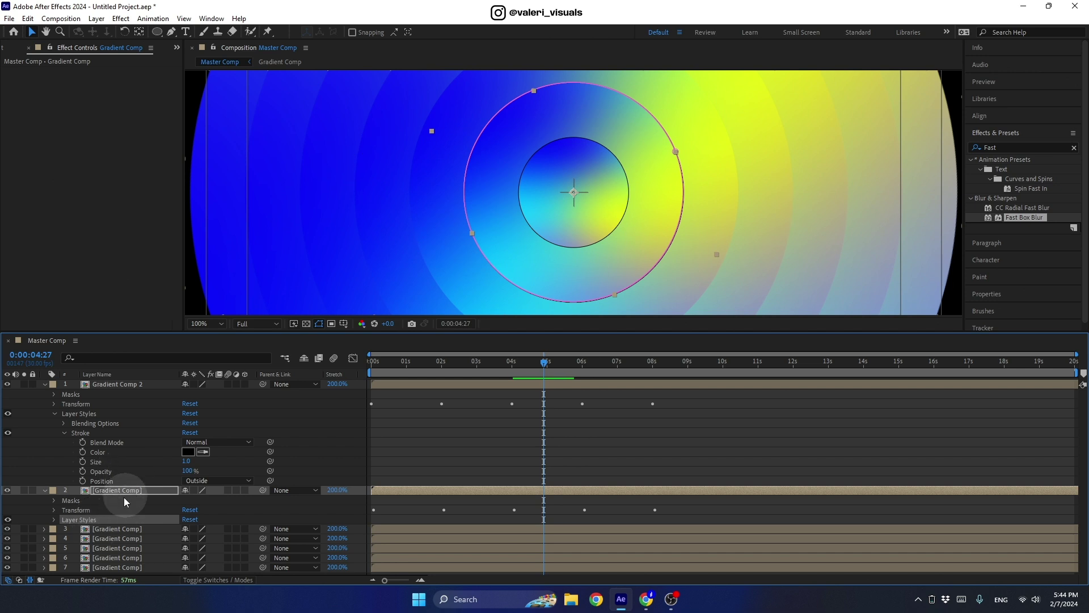
left_click(82, 519)
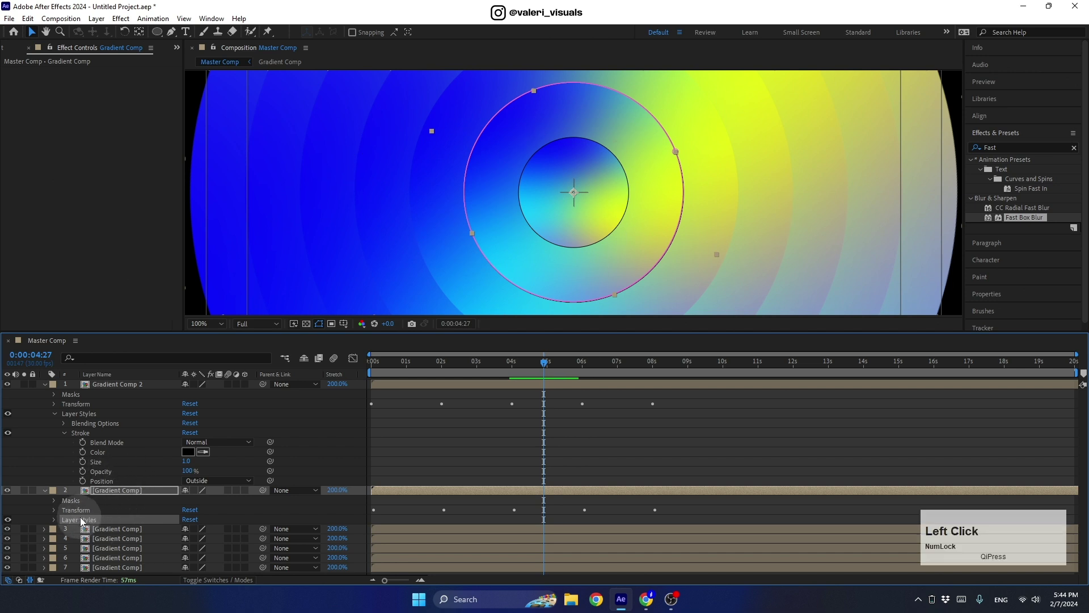
left_click(106, 529)
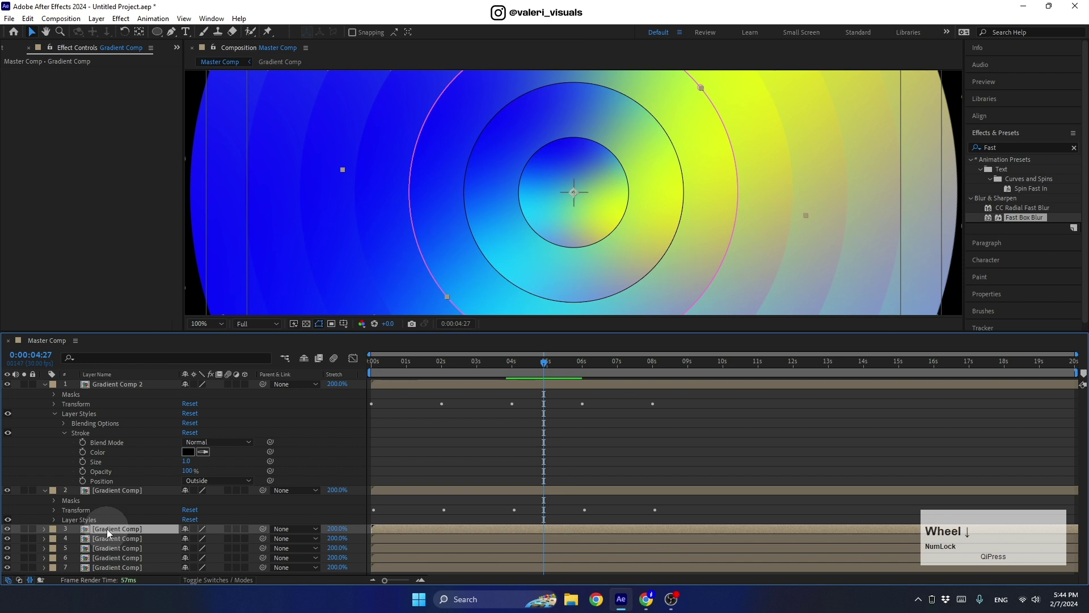
left_click(99, 567, "shift")
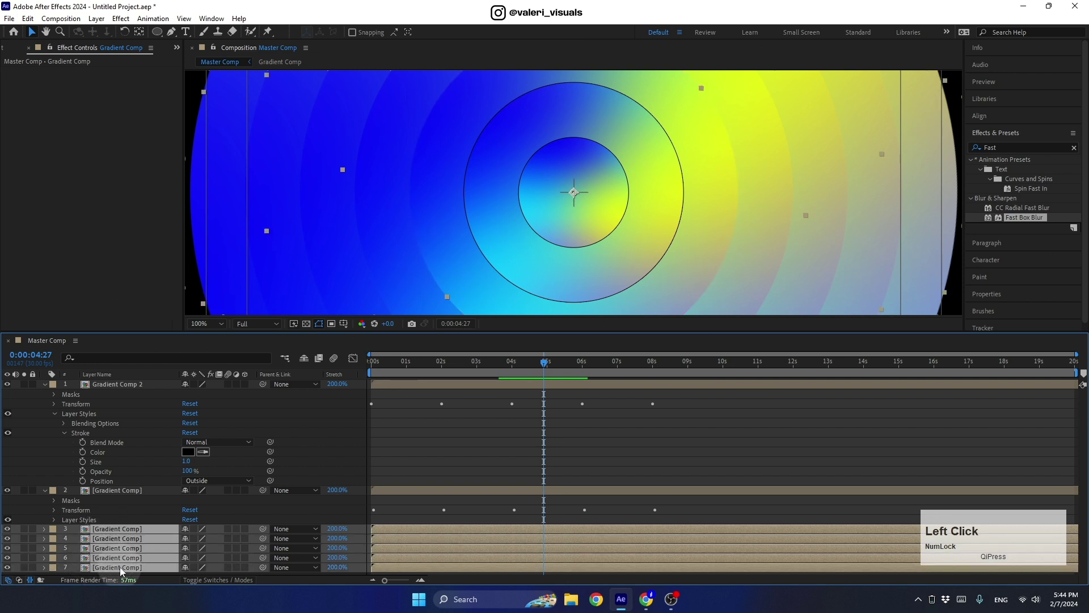
key("ctrl+v")
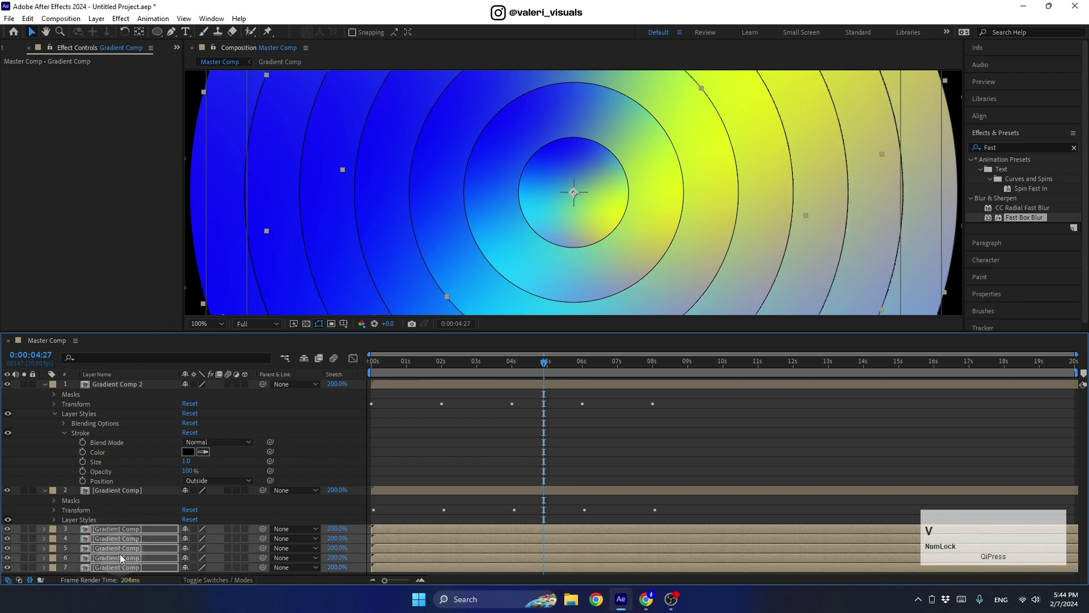
Test the stroke link across all rings with a Stroke size of 5 on layer 1, and restore it to 1
left_click(186, 460)
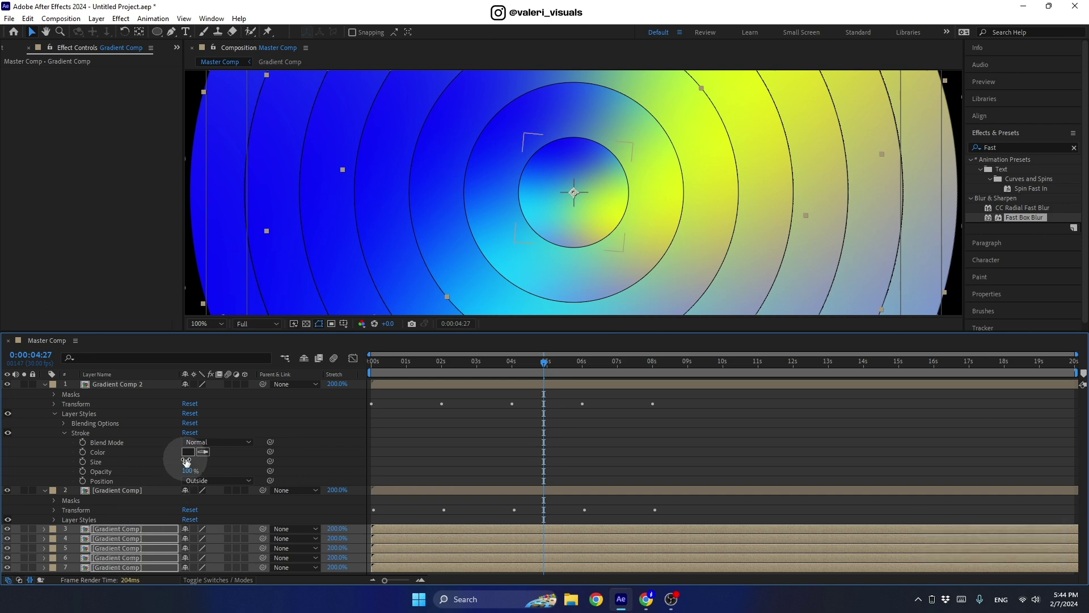
type("5")
key("Return")
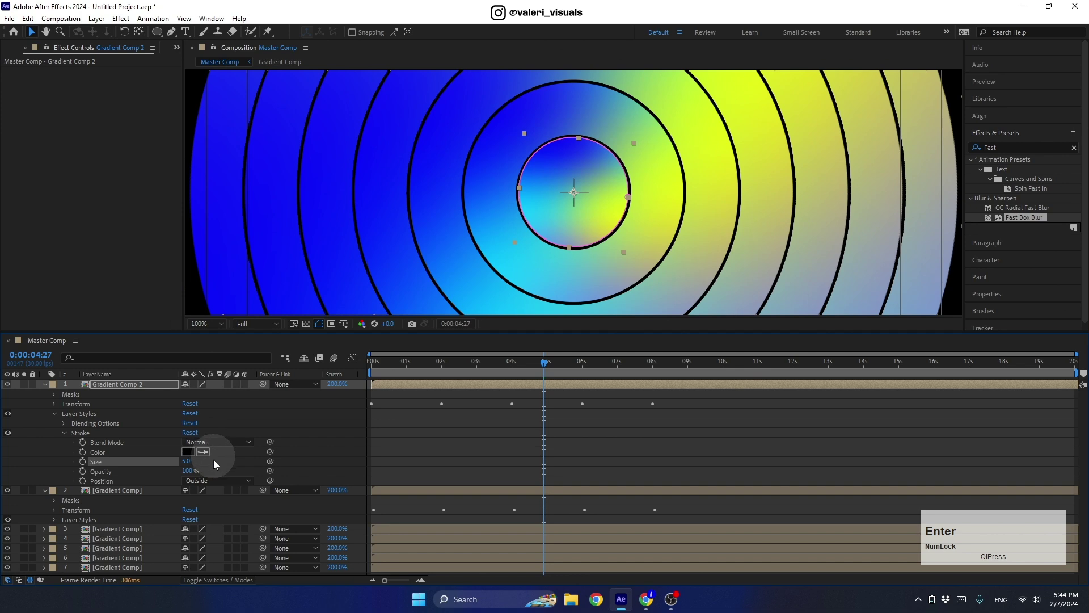
left_click(183, 461)
left_click(120, 423)
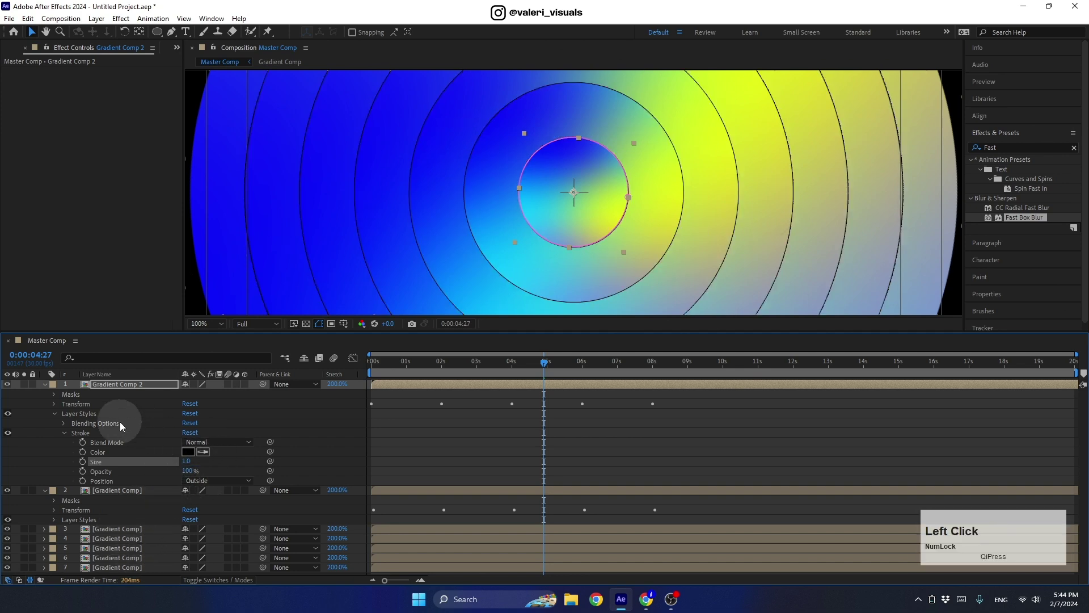
Collapse the properties of layers 1 and 2 and enlarge the composition view to show the whole disc at 50%
left_click(45, 385)
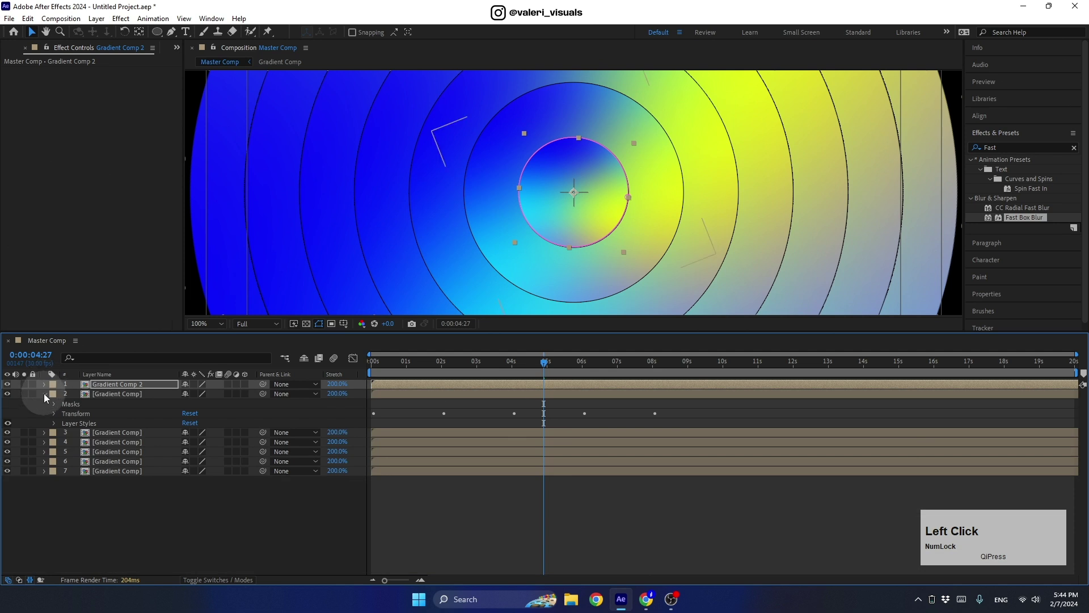
left_click(45, 394)
left_click(426, 340)
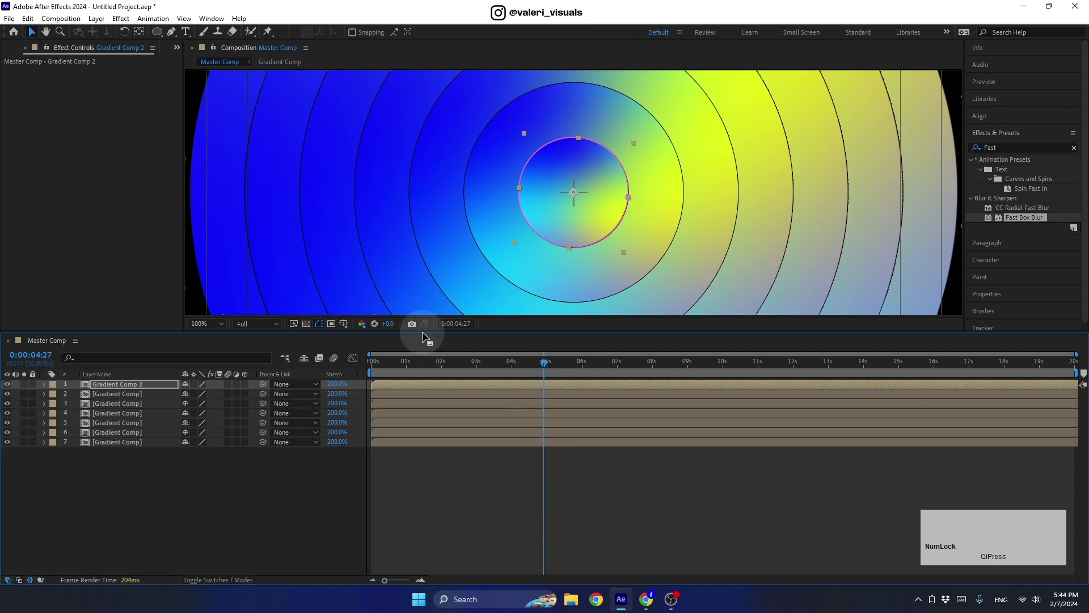
left_click_drag(427, 339, 423, 397)
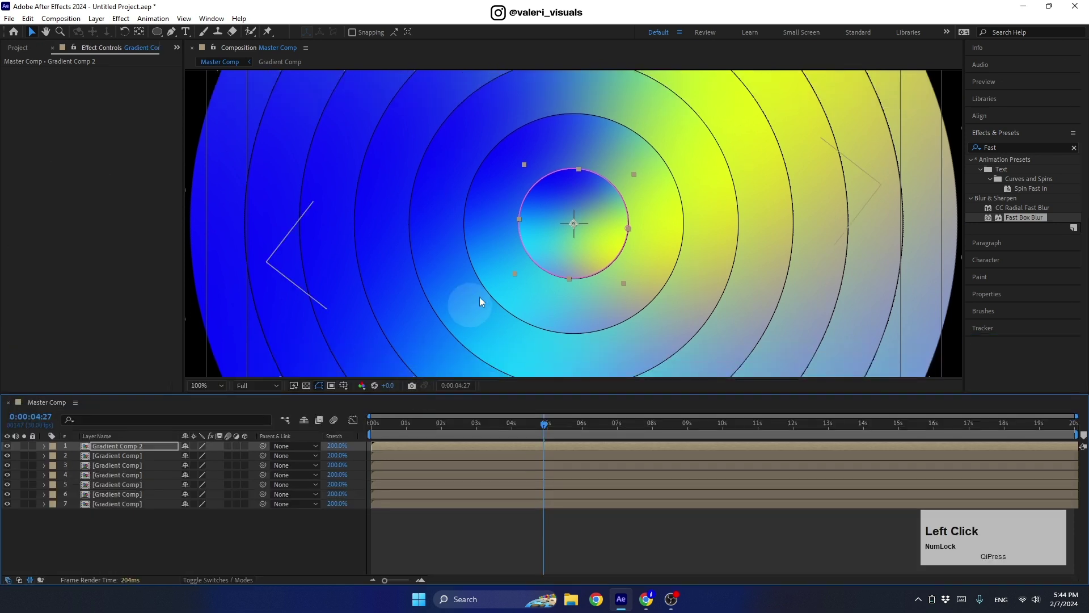
scroll(463, 315, "down", 2)
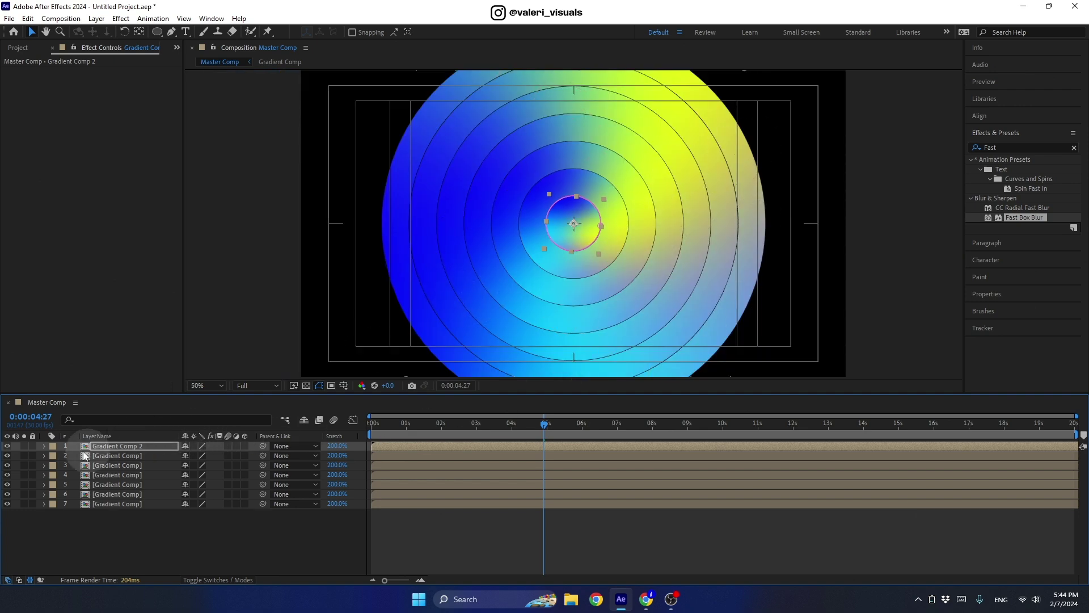
Set layer 1's Stroke opacity to 0% to hide the strokes on all rings, and collapse its properties
left_click(44, 446)
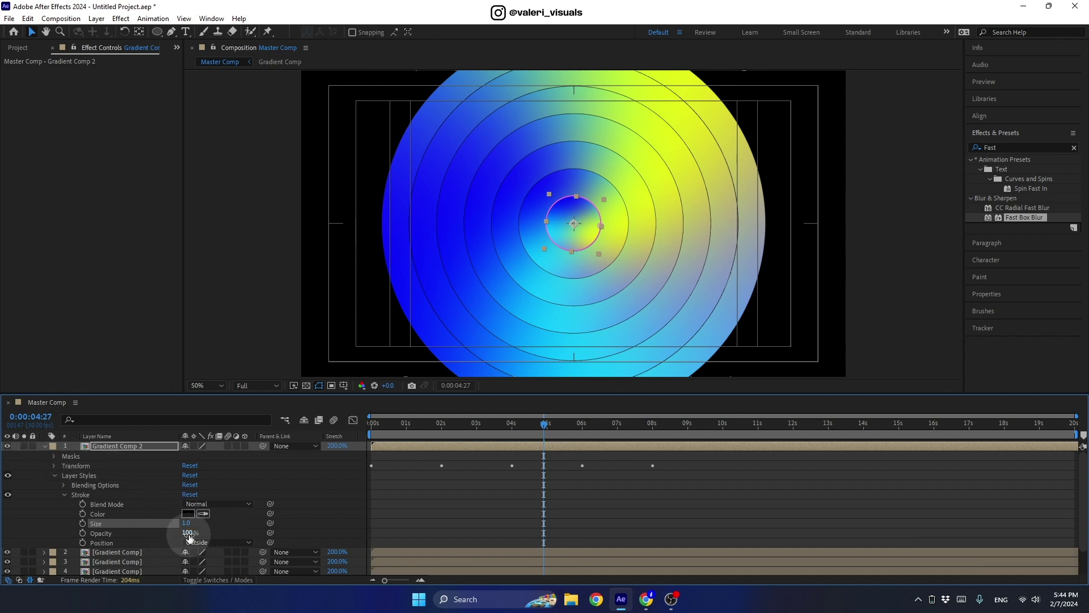
left_click_drag(187, 532, 175, 519)
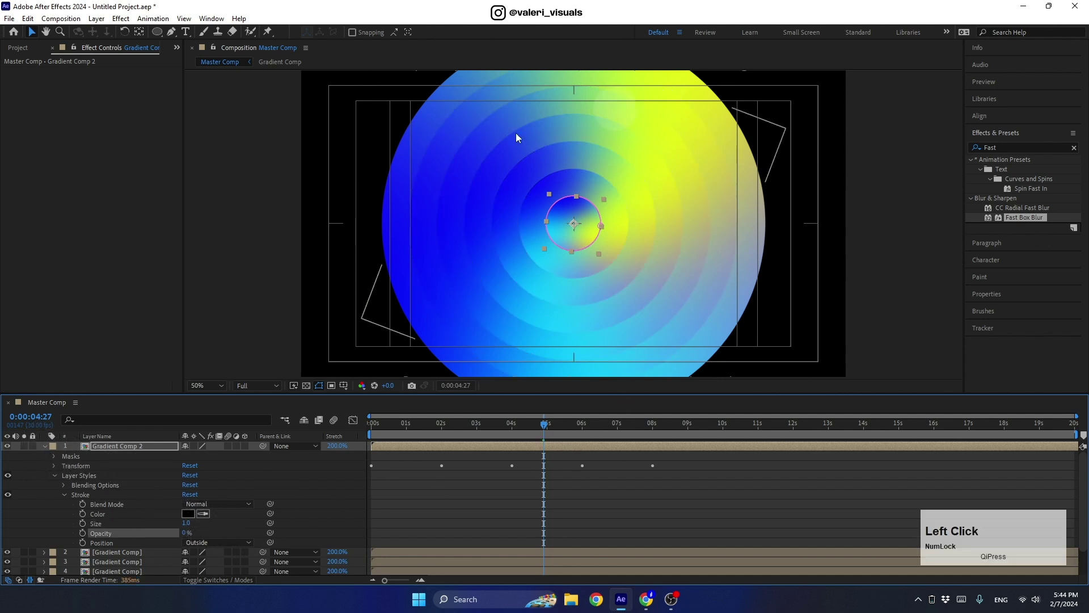
left_click(43, 445)
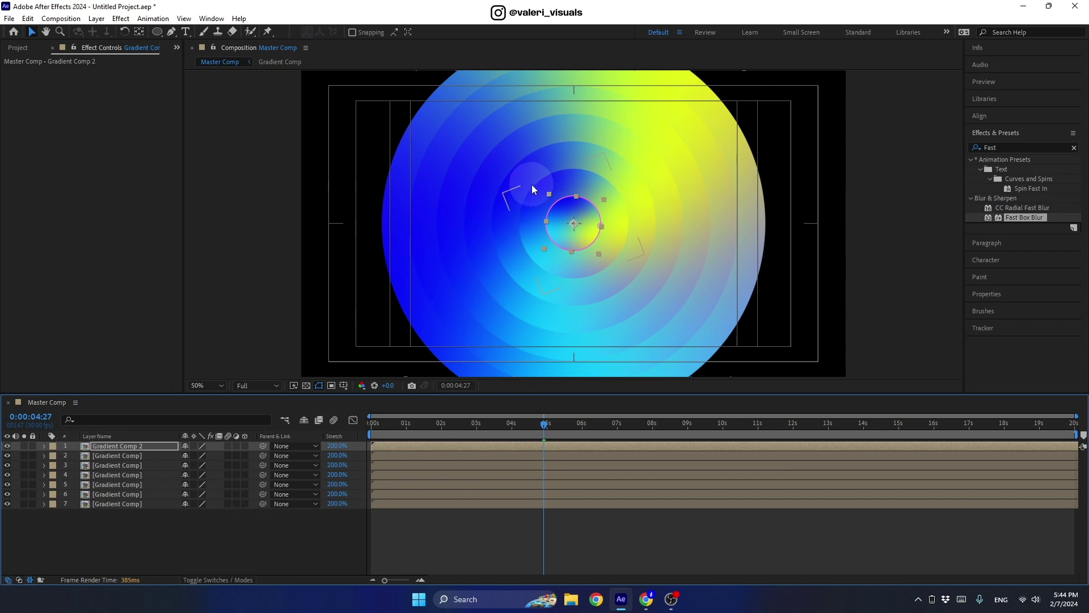
Pre-compose all seven gradient layers into a new composition named All Gradients, moving all attributes into it
left_click_drag(493, 394, 491, 414)
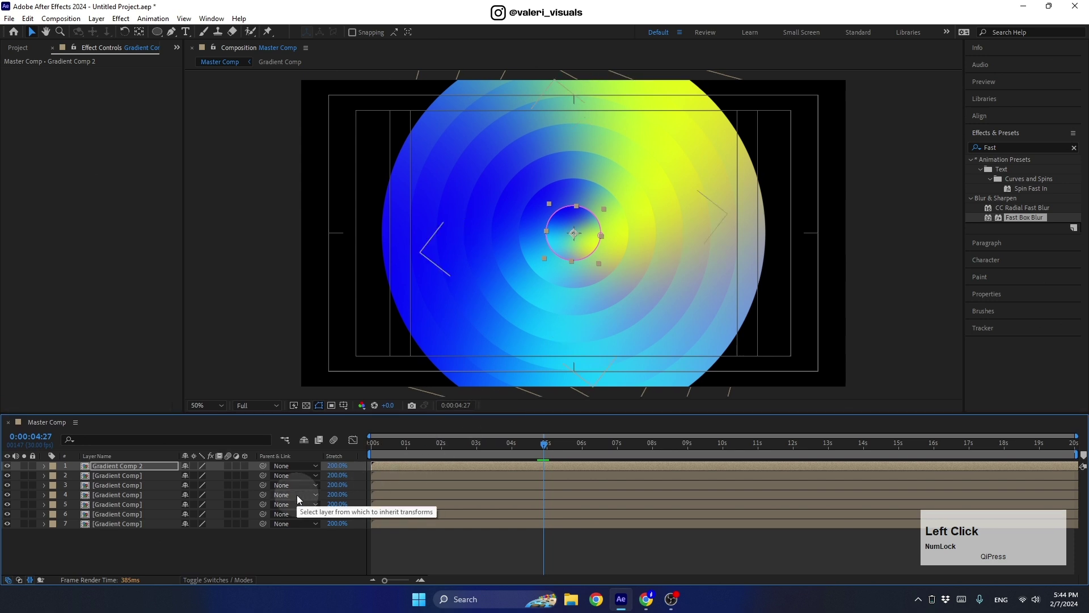
left_click_drag(195, 545, 59, 469)
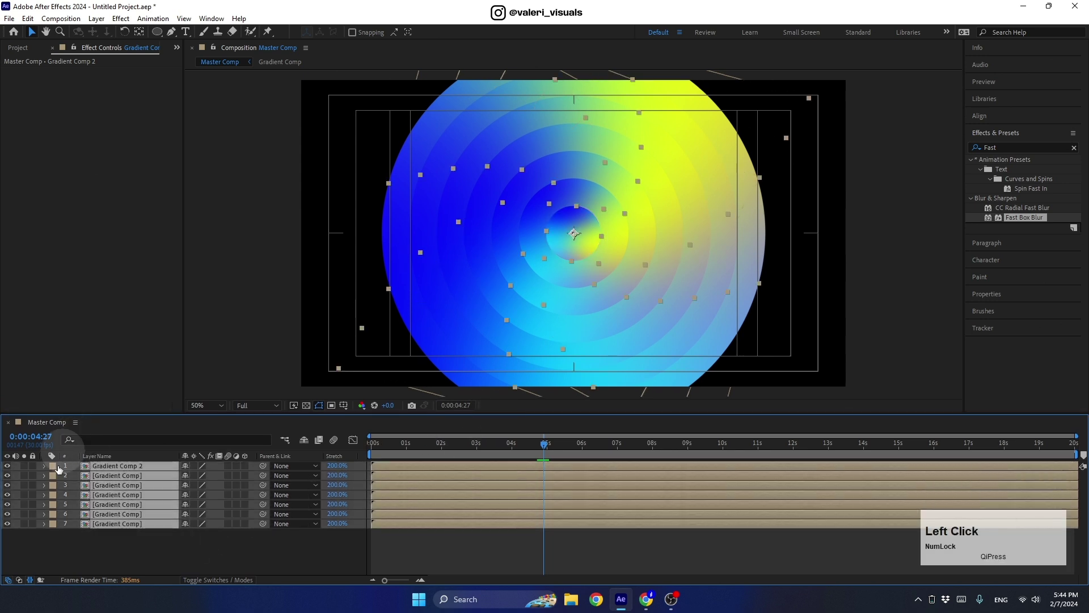
right_click(105, 489)
left_click(146, 409)
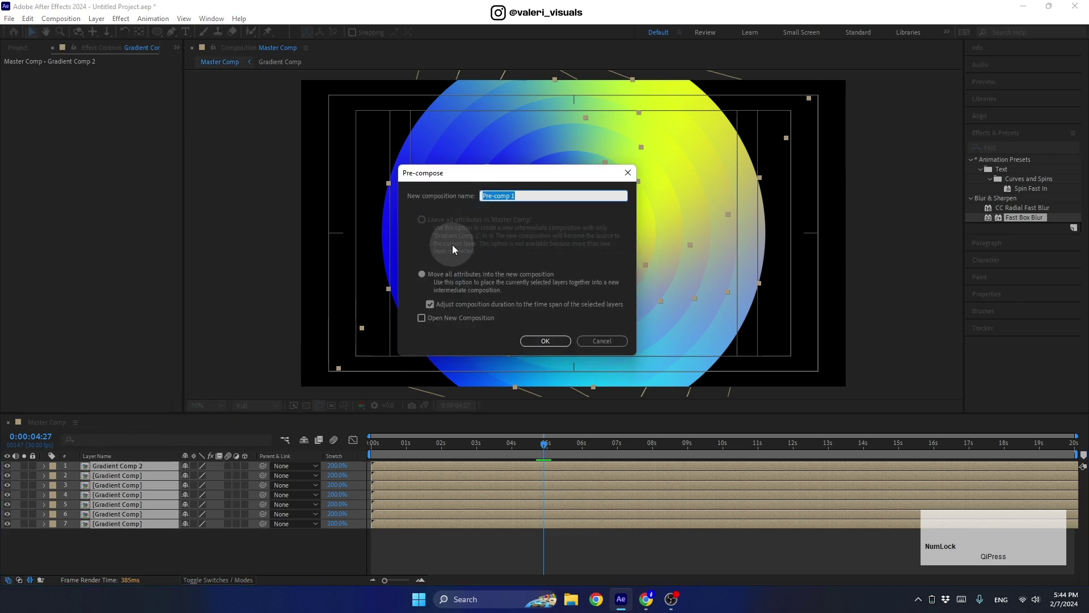
type("All Gradients")
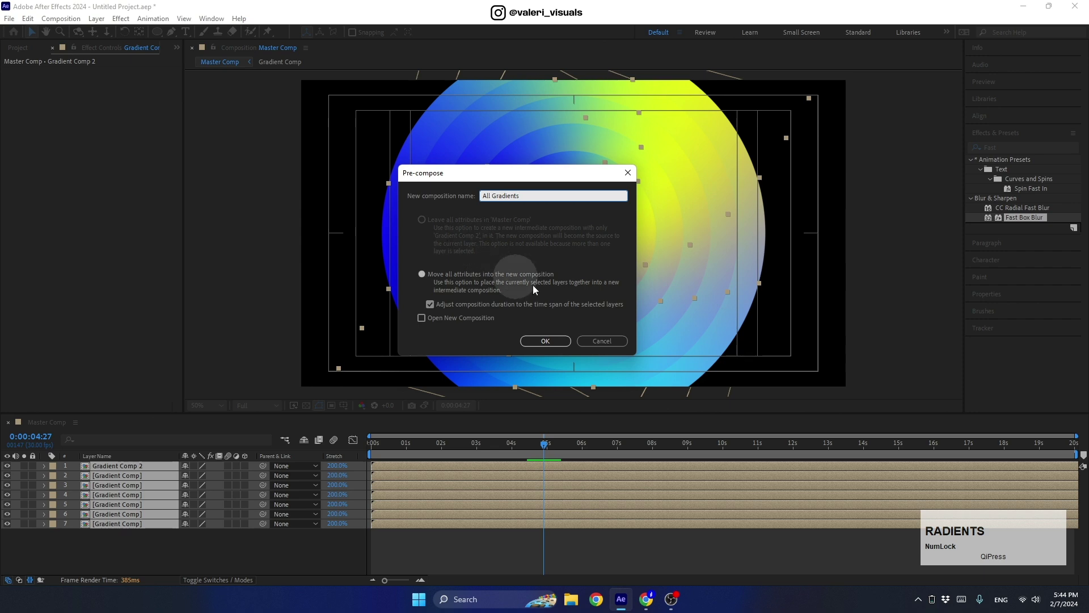
left_click(545, 341)
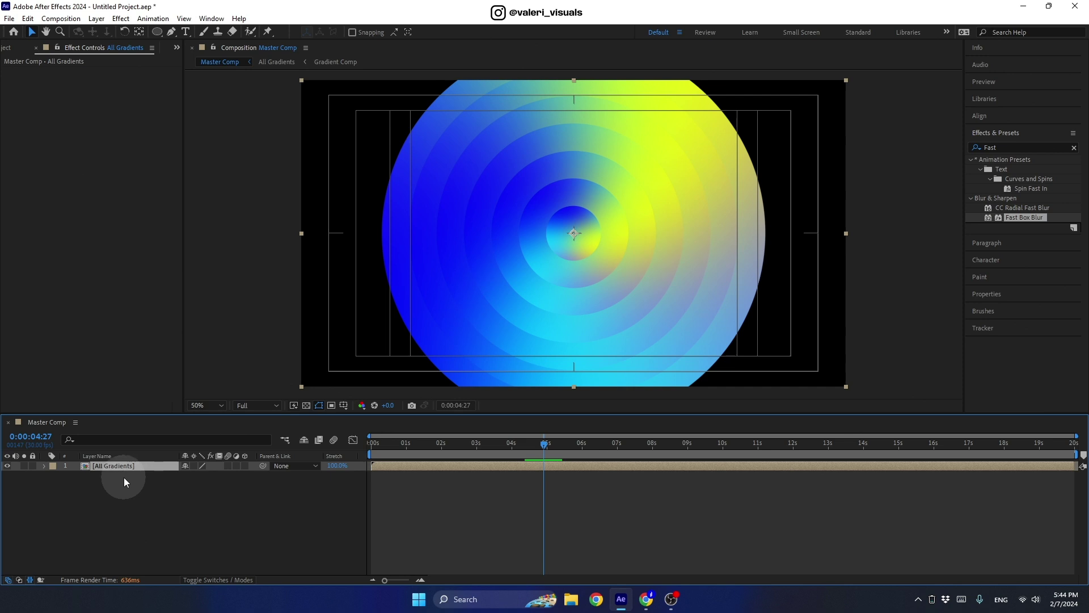
Scale the All Gradients layer to 55% and enable Collapse Transformations on it
key("s")
left_click(199, 475)
type("55")
key("Return")
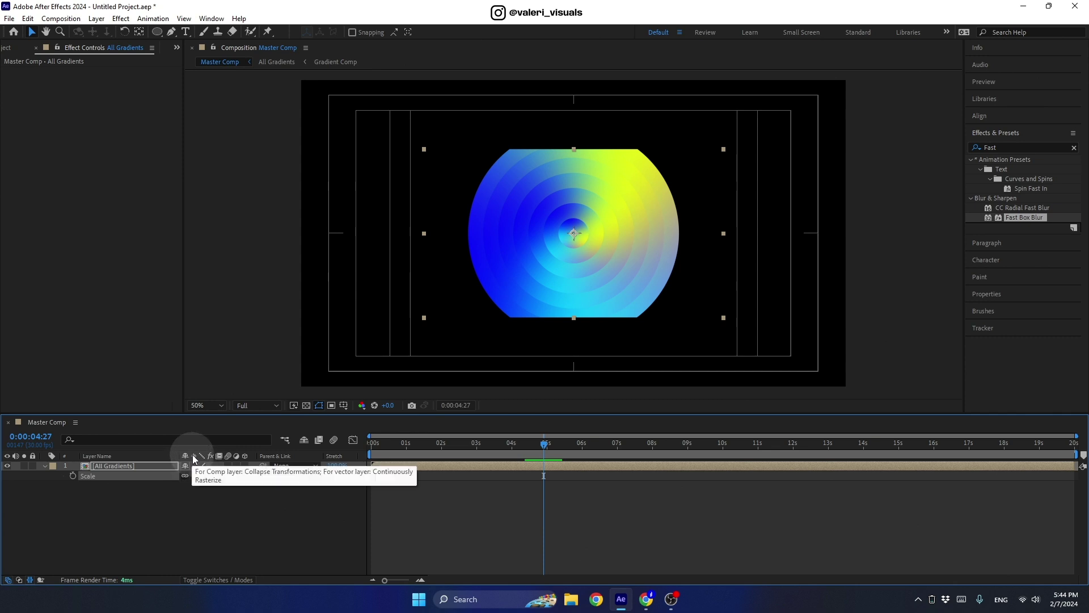
left_click(195, 577)
left_click(195, 576)
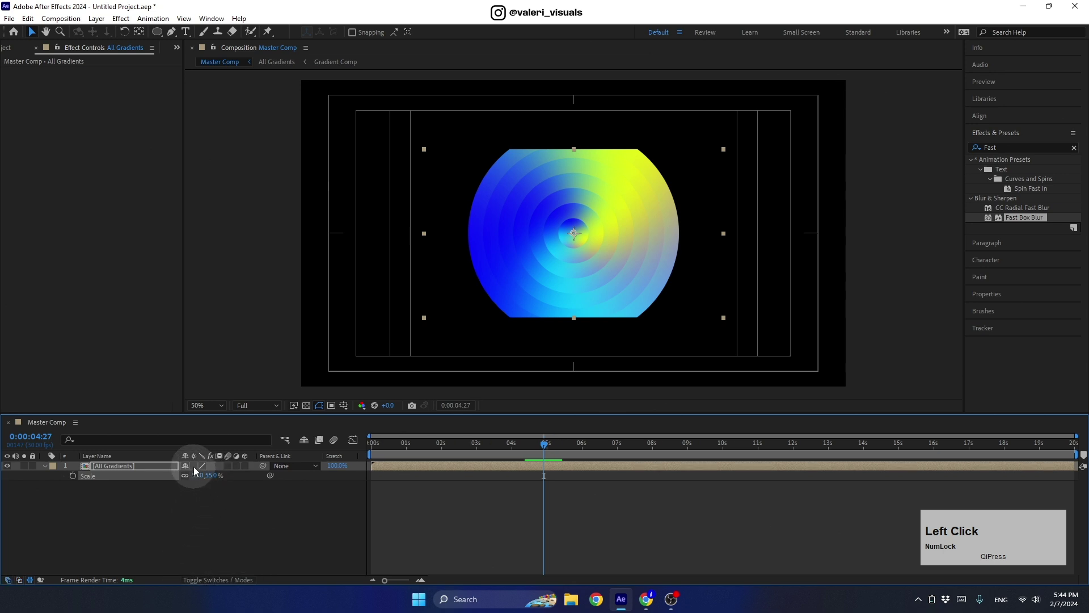
left_click(194, 466)
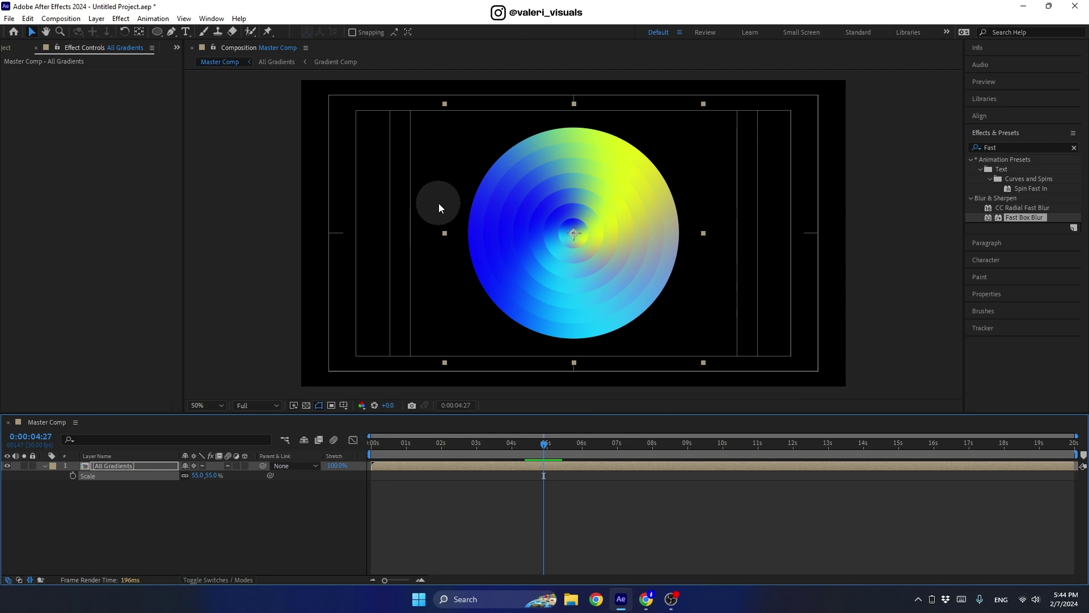
Enlarge the All Gradients layer, trying a scale of 65% and settling on 70%
left_click(193, 475)
type("65")
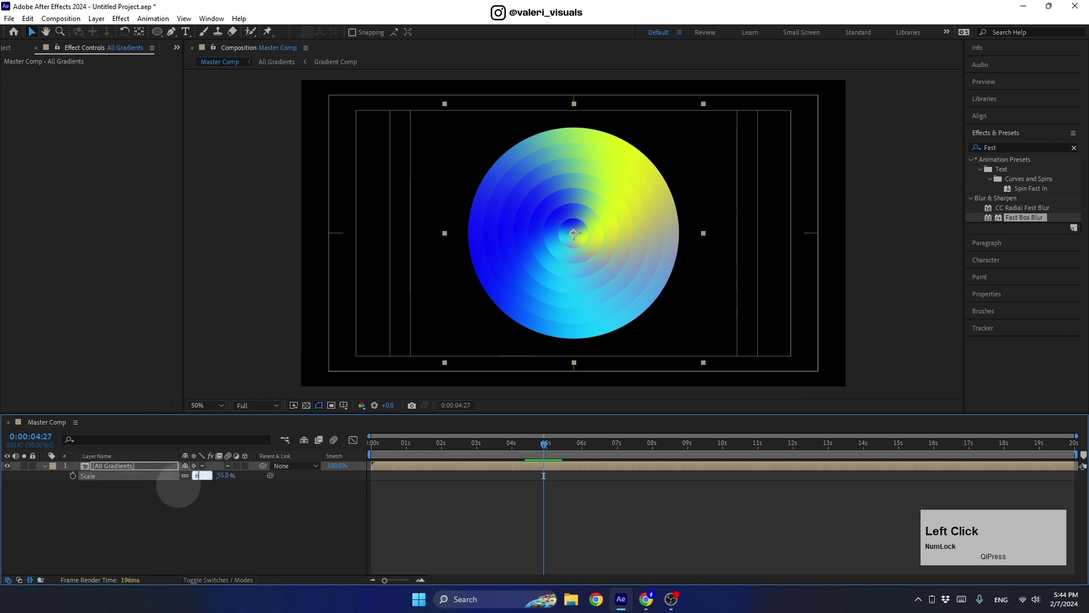
key("Return")
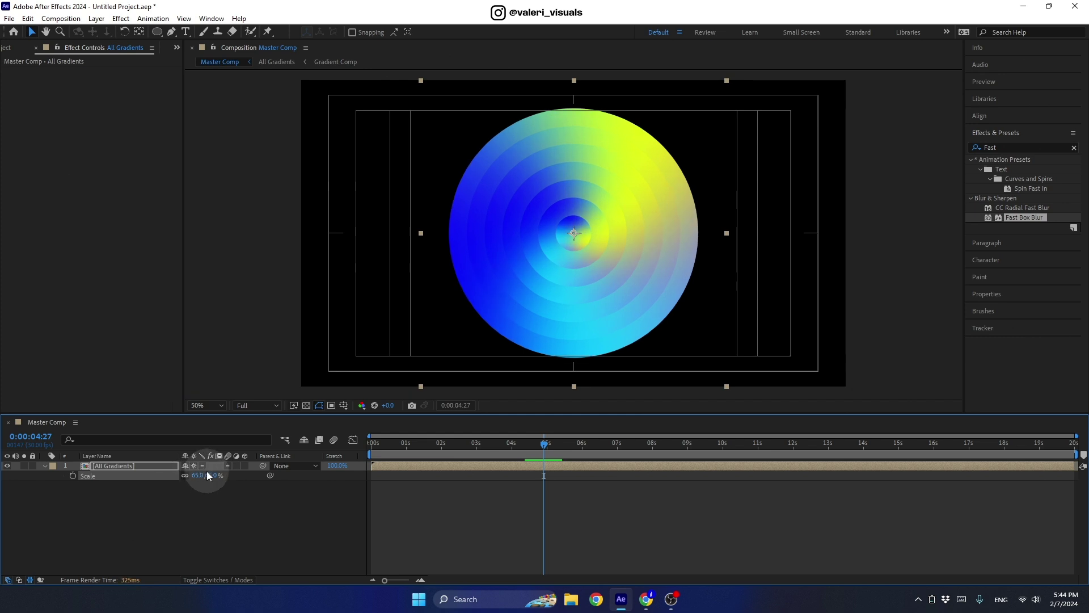
left_click(207, 474)
type("70")
key("Return")
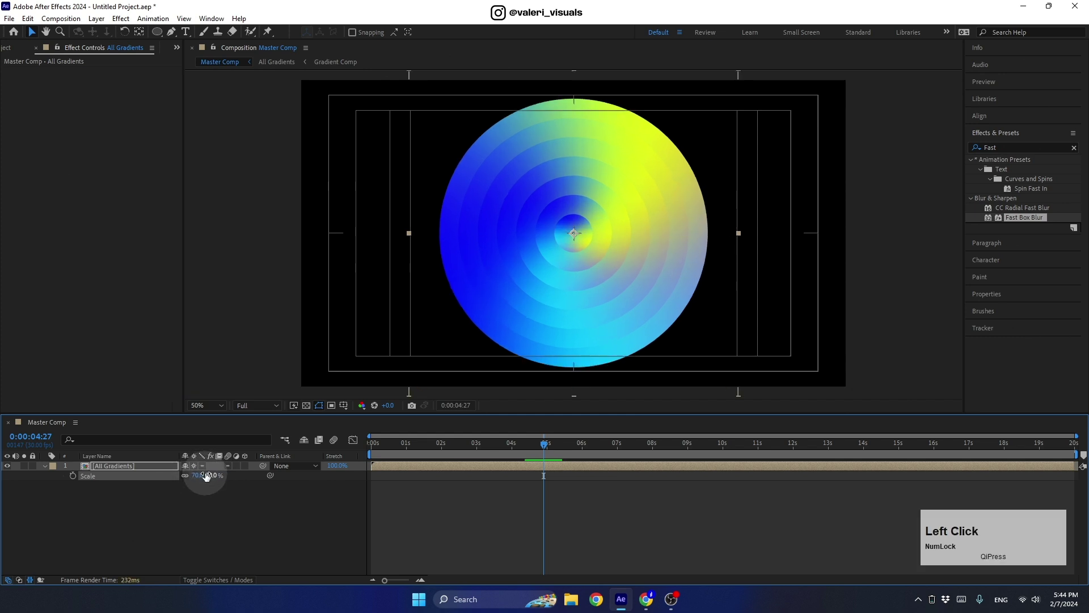
Scrub through the gradient animation with a larger composition view, ending back in the Master Comp timeline
left_click_drag(536, 448, 495, 454)
left_click_drag(504, 414, 500, 453)
double_click(488, 502)
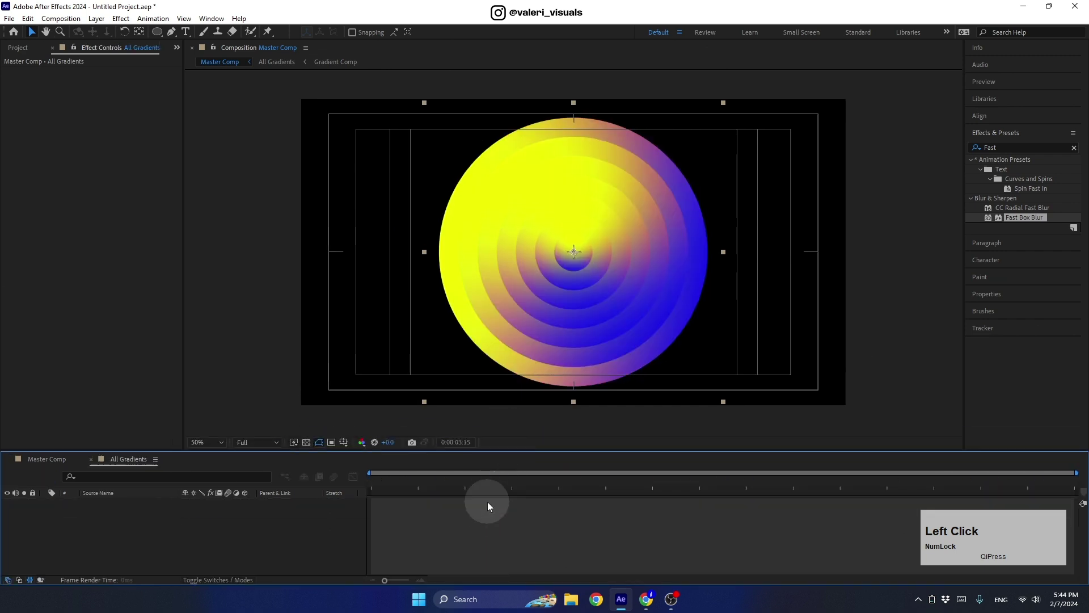
left_click_drag(444, 484, 503, 489)
left_click(26, 457)
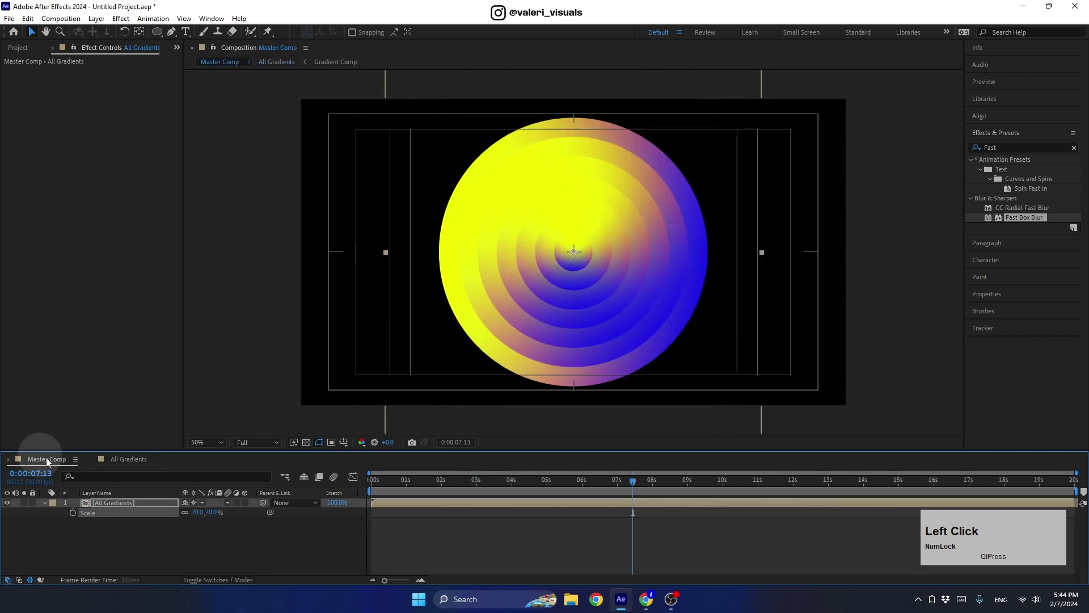
End the Master Comp work area at 9 seconds and return the playhead to the first frame
left_click_drag(633, 482, 693, 512)
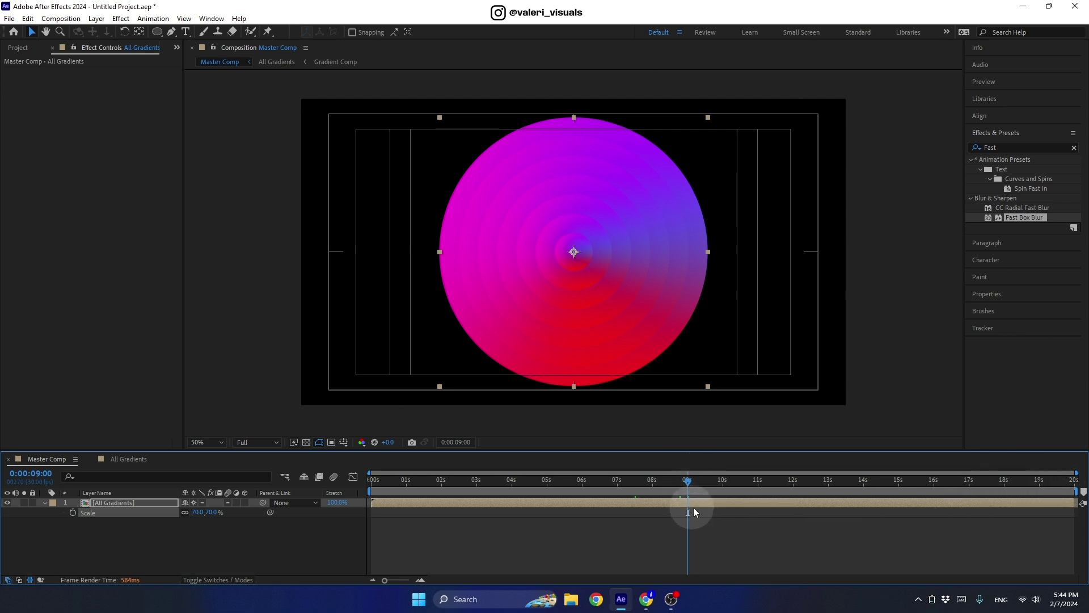
key("n")
mouse_move(543, 480)
left_mouse_down()
mouse_move(522, 507)
mouse_move(280, 487)
left_mouse_up()
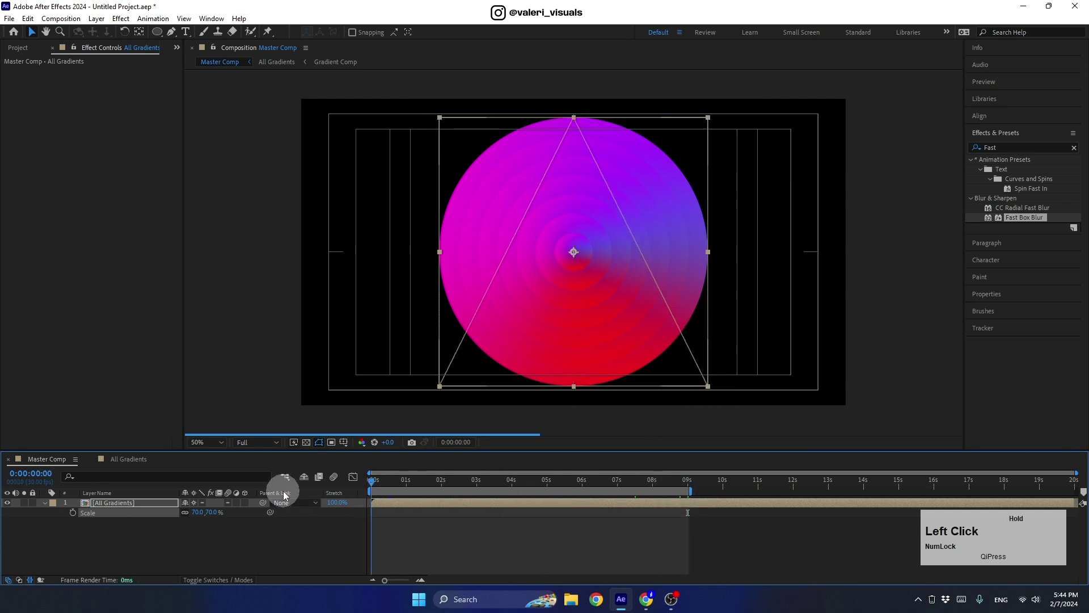
Collapse the All Gradients layer's properties and preview the animation with the Title/Action Safe guides hidden
left_click_drag(365, 451, 352, 486)
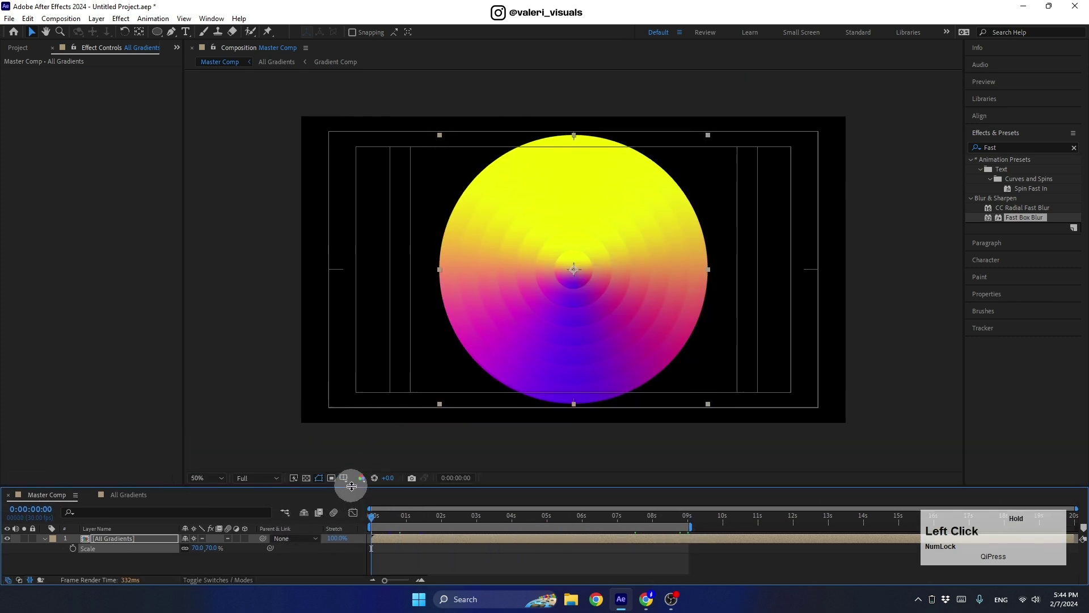
left_click(45, 538)
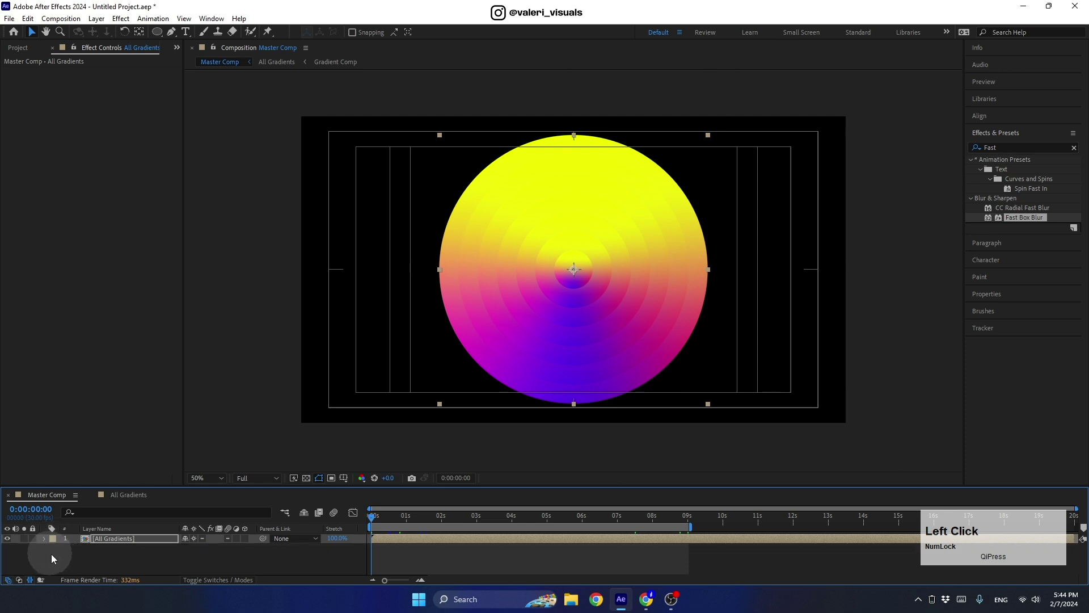
left_click(343, 477)
left_click(375, 491)
left_click(301, 559)
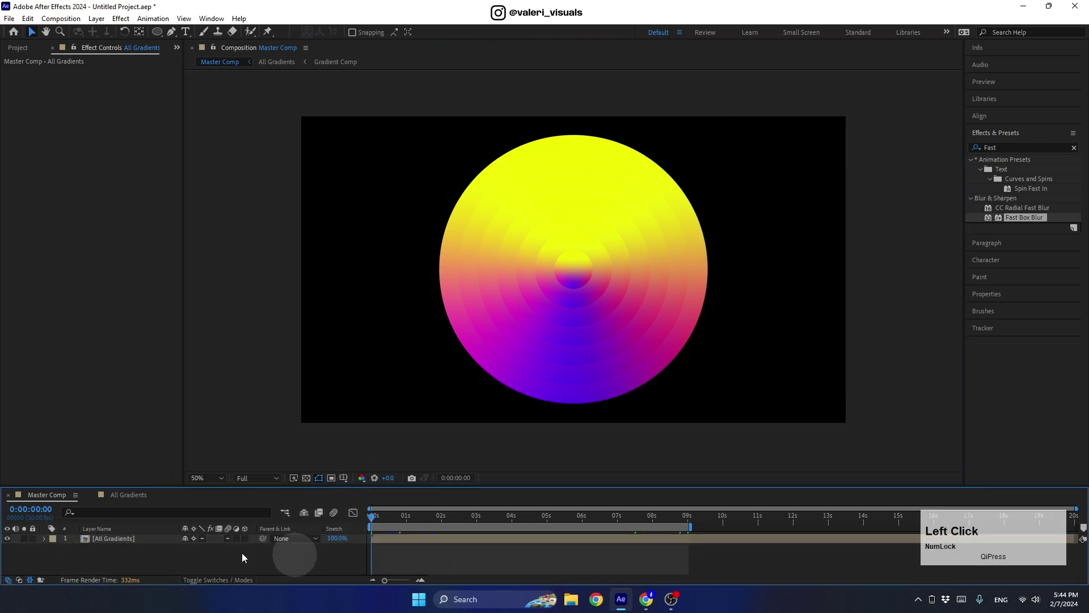
key("space")
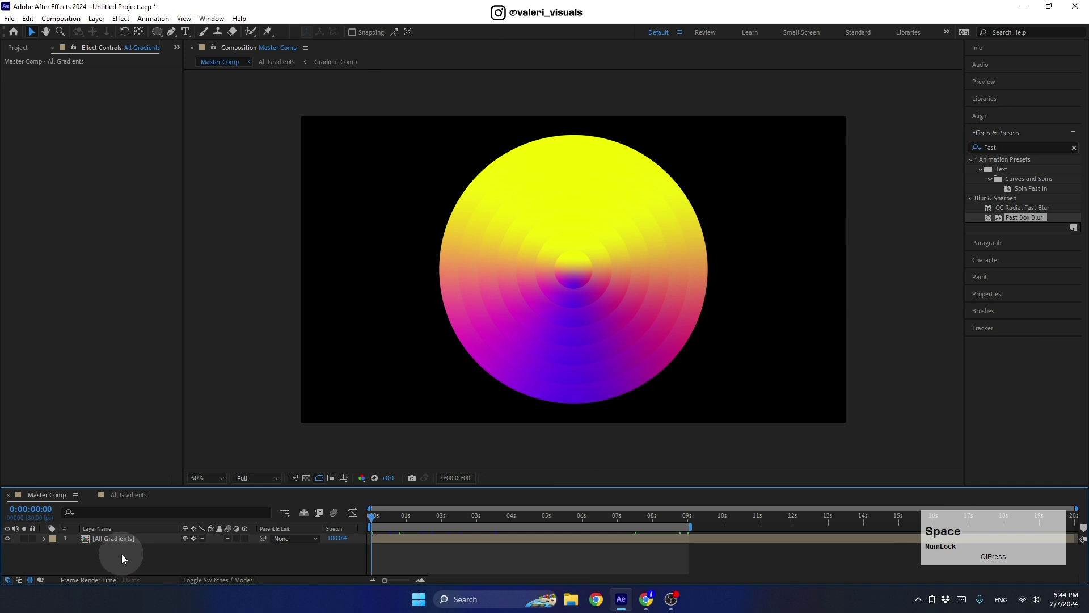